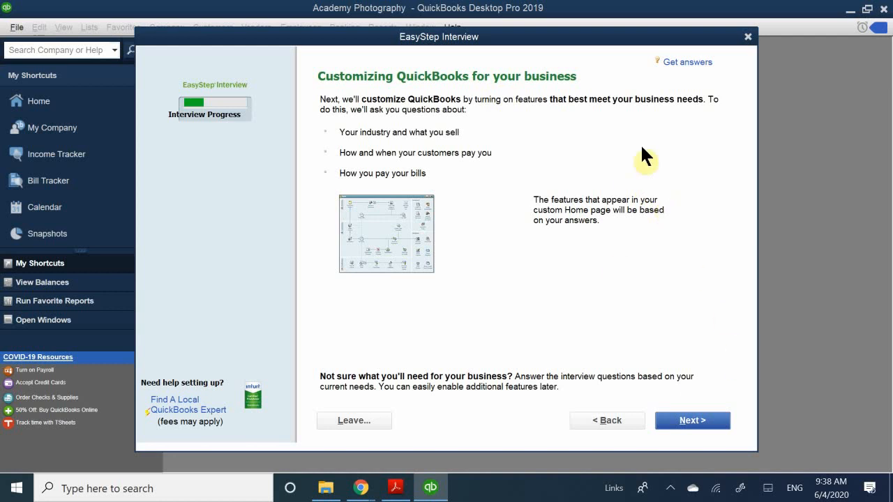
Start the business customization questions and choose Both services and products as what the company sells
{"action": "left_click", "coordinate": [695, 420]}
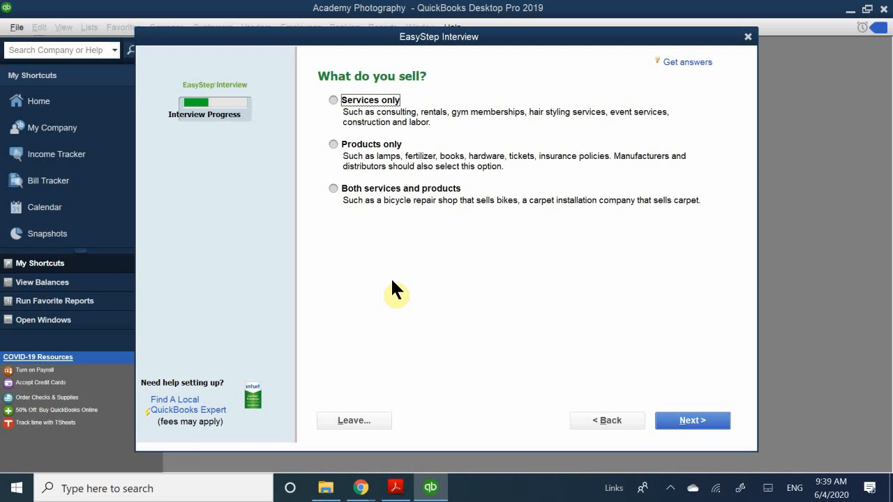
{"action": "left_click", "coordinate": [333, 189]}
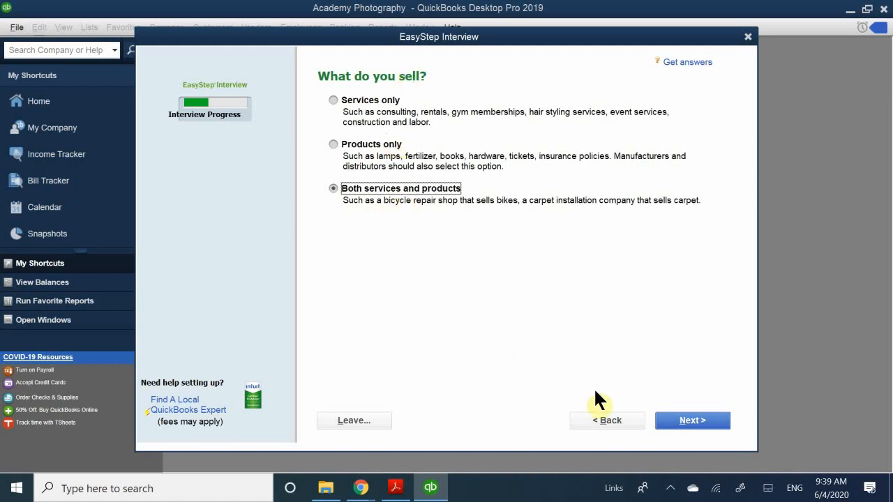
{"action": "left_click", "coordinate": [685, 419]}
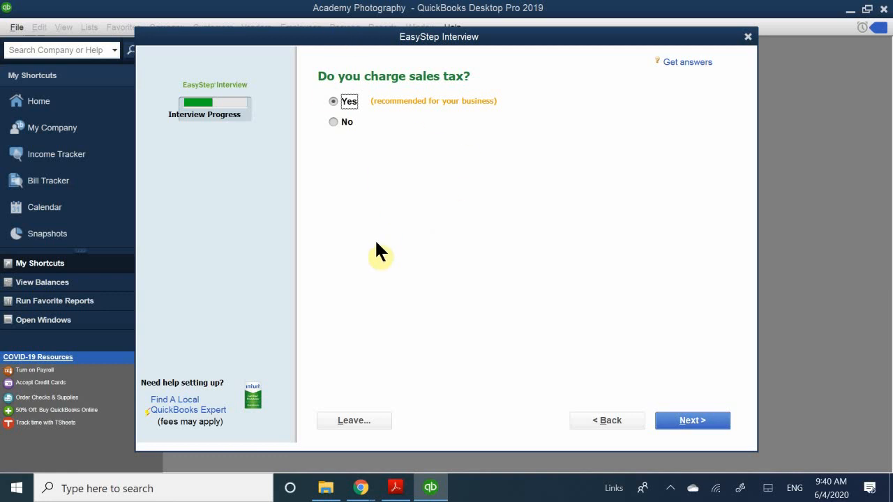
Answer Yes to charging sales tax, creating estimates and using billing statements
{"action": "left_click", "coordinate": [695, 420]}
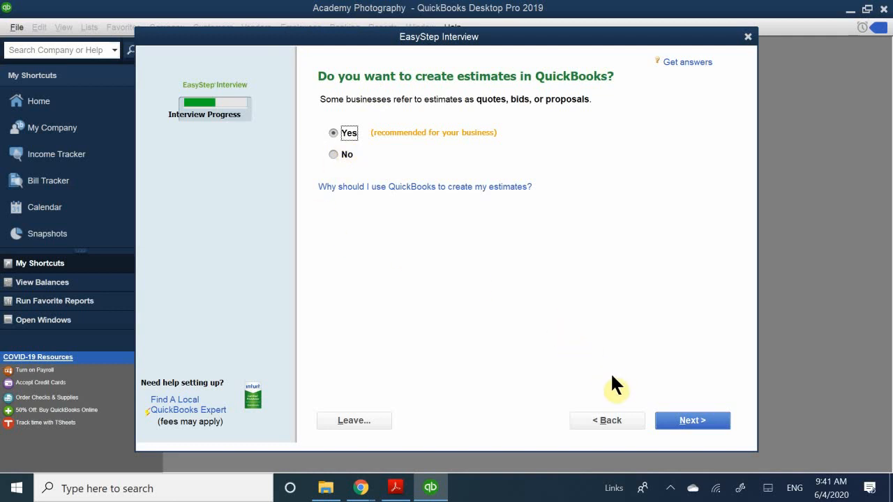
{"action": "left_click", "coordinate": [698, 422]}
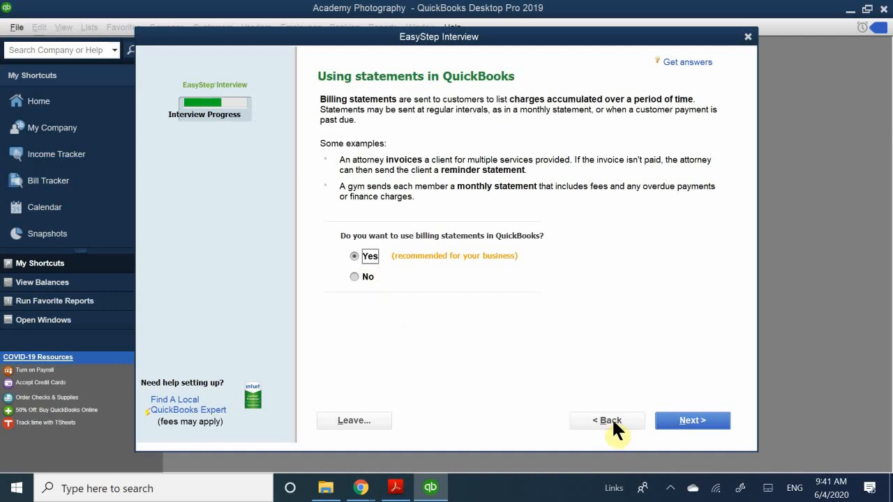
{"action": "left_click", "coordinate": [698, 421]}
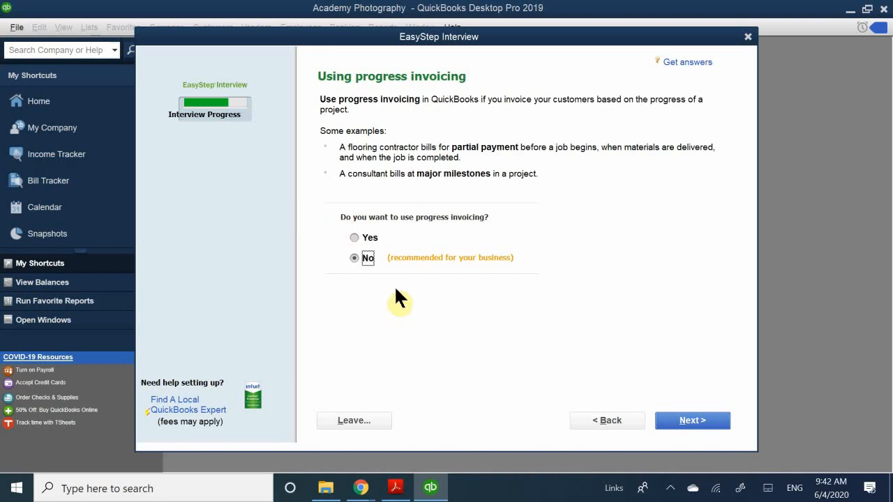
Answer Yes to using progress invoicing and to keeping track of bills owed
{"action": "left_click", "coordinate": [367, 238]}
{"action": "left_click", "coordinate": [682, 422]}
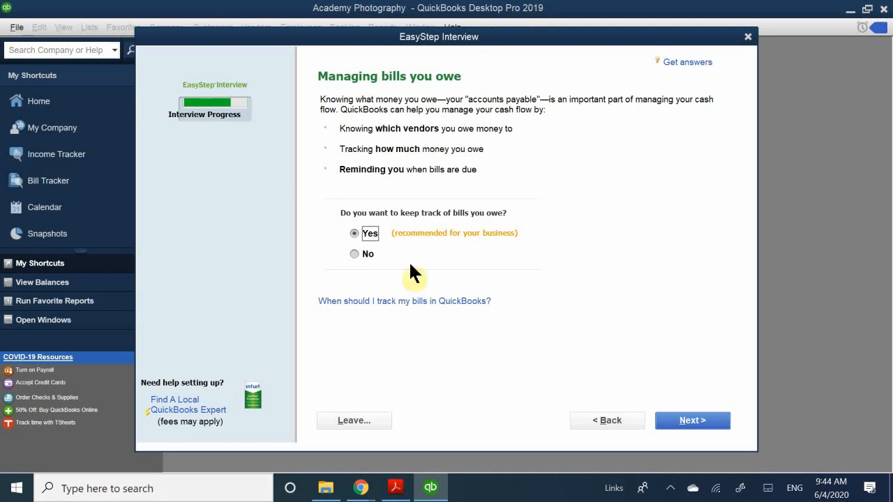
{"action": "left_click", "coordinate": [680, 423]}
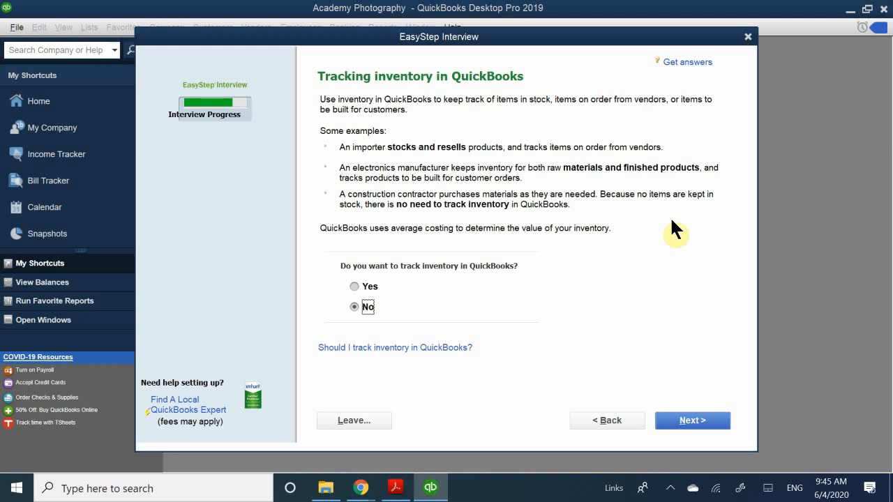
Answer Yes to tracking inventory and to tracking time
{"action": "left_click", "coordinate": [370, 286]}
{"action": "left_click", "coordinate": [700, 421]}
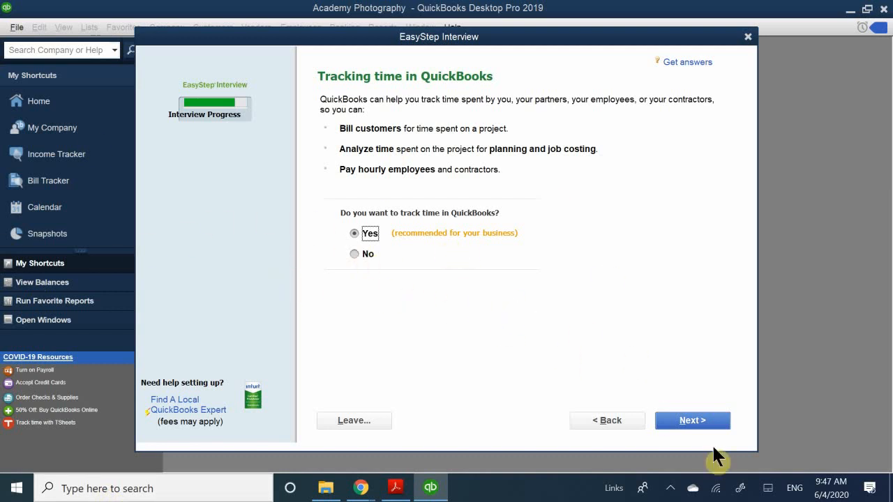
{"action": "left_click", "coordinate": [706, 427]}
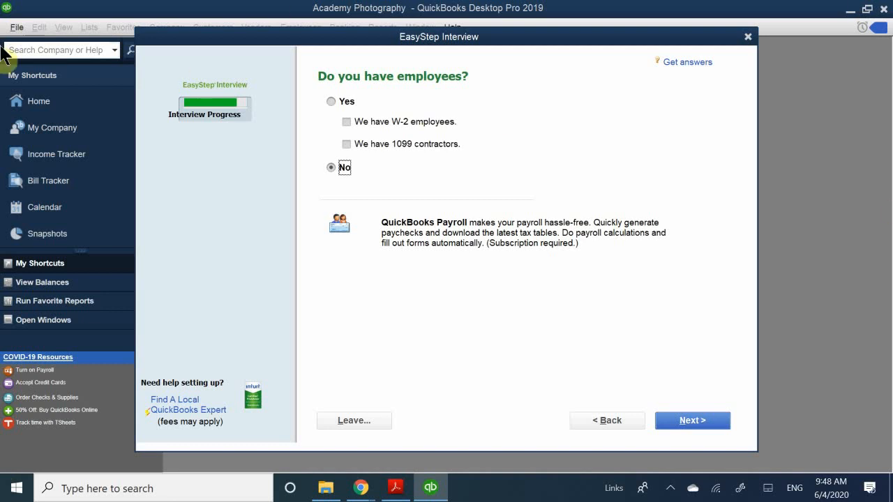
Answer Yes to having employees, including both W-2 employees and 1099 contractors, and continue to the accounts setup
{"action": "left_click", "coordinate": [331, 101]}
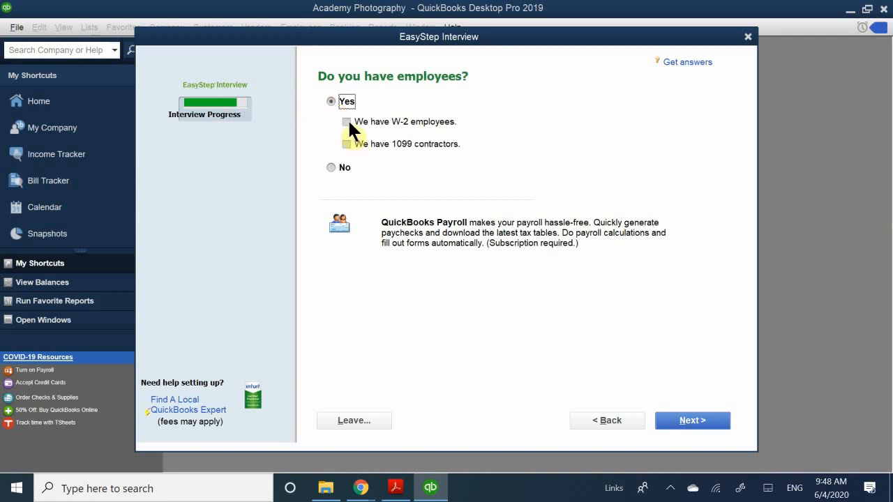
{"action": "left_click", "coordinate": [346, 122]}
{"action": "left_click", "coordinate": [347, 144]}
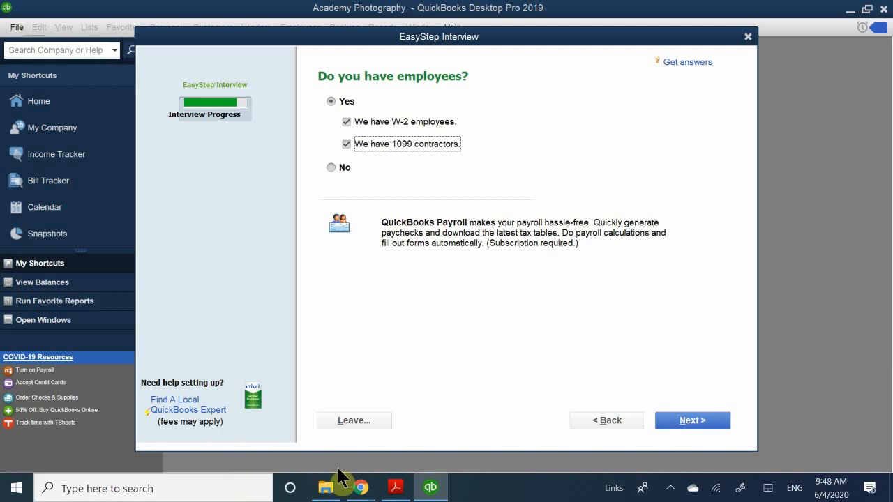
{"action": "mouse_move", "coordinate": [359, 492]}
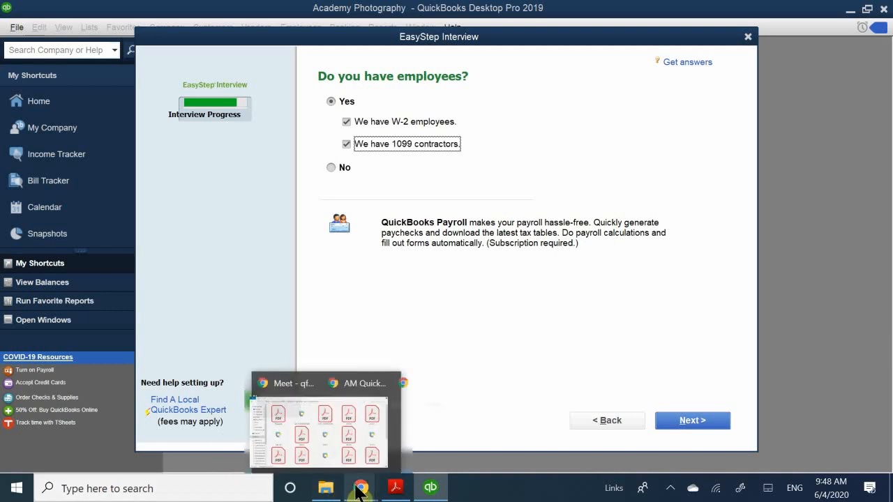
{"action": "mouse_move", "coordinate": [259, 443]}
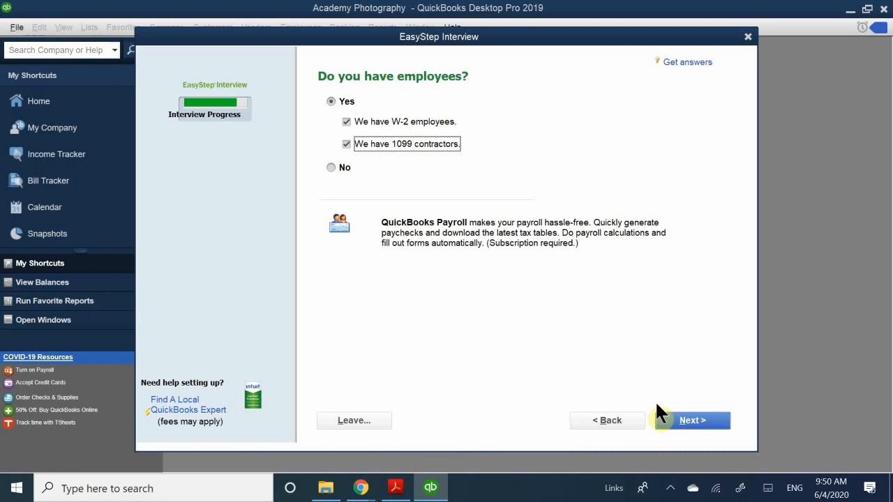
{"action": "left_click", "coordinate": [674, 419]}
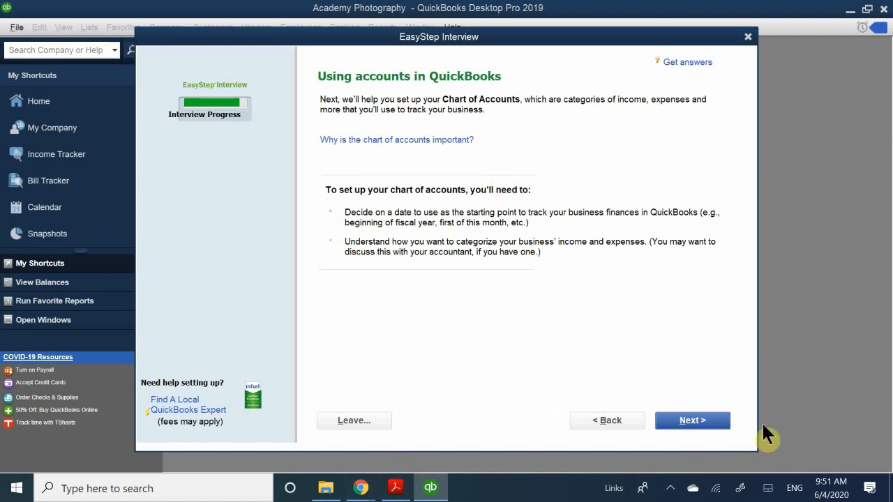
Set the start date for tracking finances to 05/31/2020 using the today's date or first day option, and continue
{"action": "left_click", "coordinate": [707, 430]}
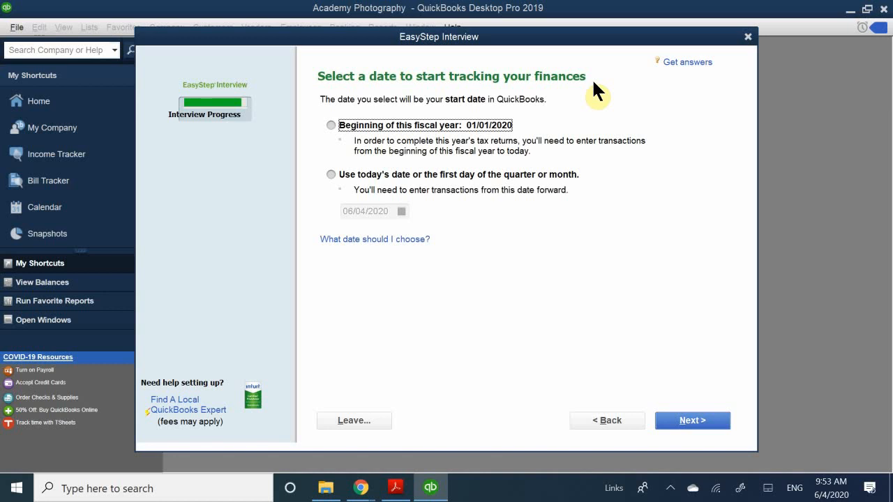
{"action": "left_click", "coordinate": [336, 173]}
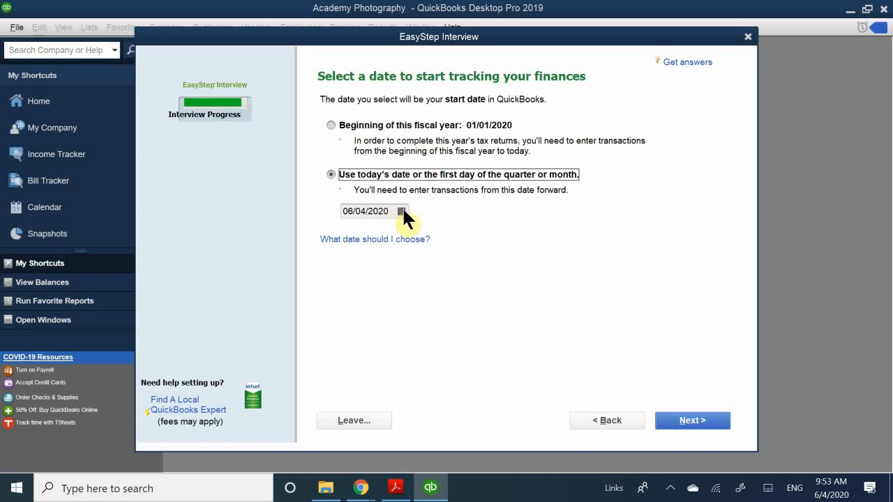
{"action": "left_click", "coordinate": [402, 211]}
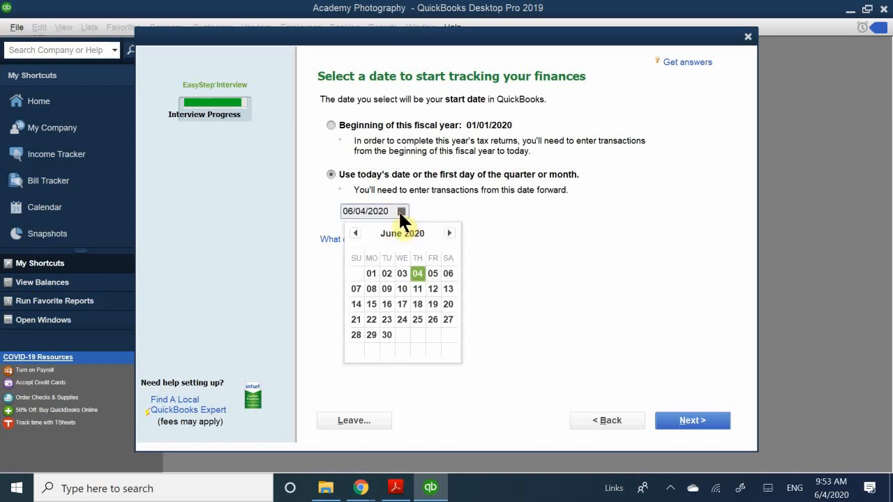
{"action": "left_click", "coordinate": [355, 233]}
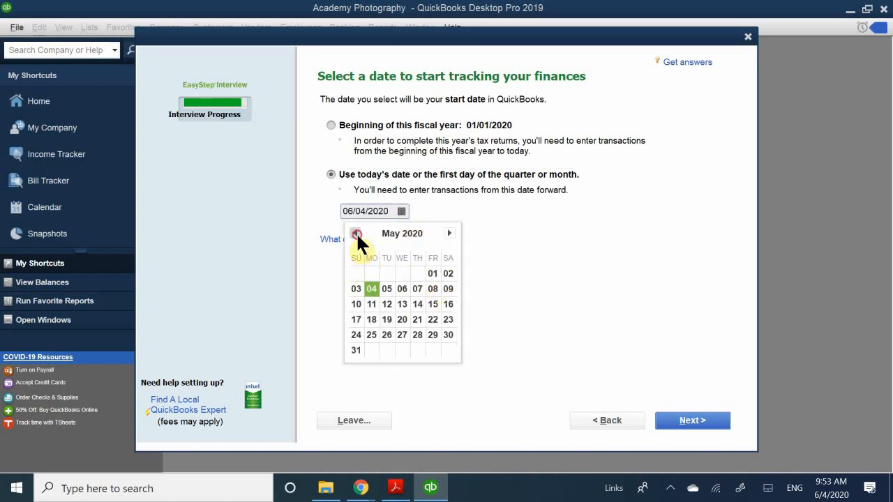
{"action": "left_click", "coordinate": [356, 351]}
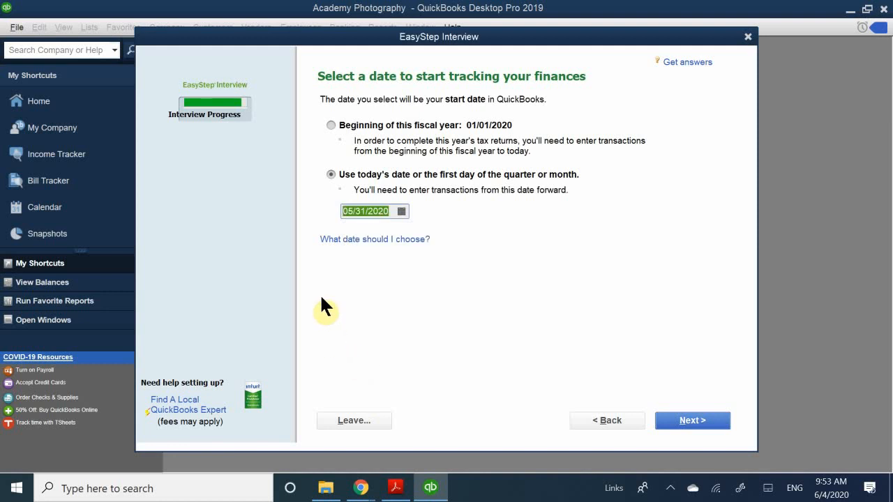
{"action": "left_click", "coordinate": [439, 266]}
{"action": "left_click", "coordinate": [455, 208]}
{"action": "left_click", "coordinate": [681, 425]}
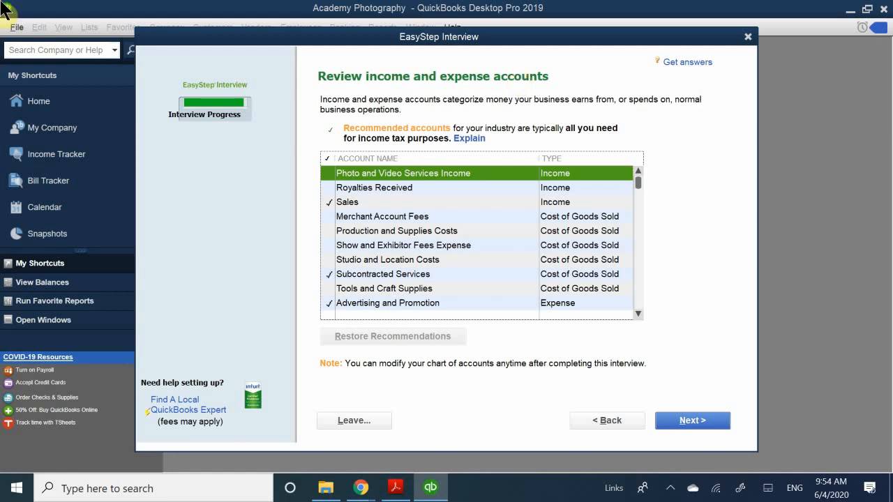
Exclude the Subcontracted Services and Automobile Expense accounts from the recommended income and expense accounts
{"action": "scroll", "coordinate": [388, 254], "scroll_direction": "down", "scroll_amount": 7}
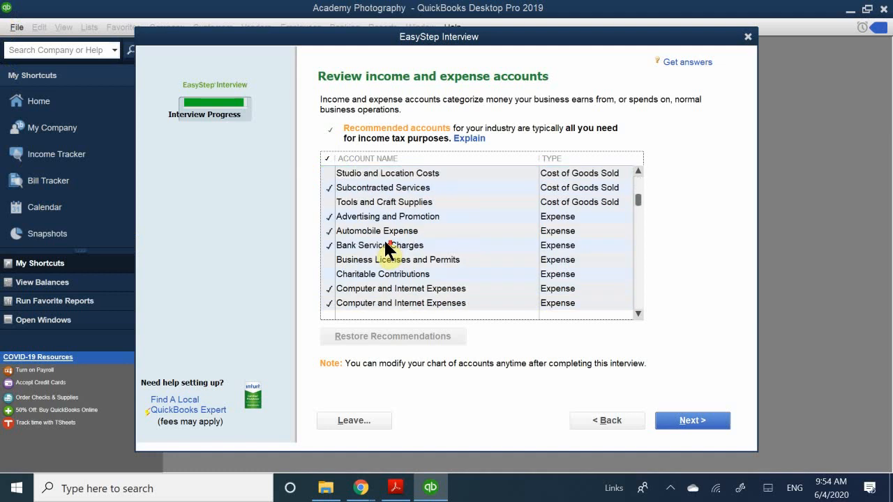
{"action": "scroll", "coordinate": [385, 269], "scroll_direction": "down", "scroll_amount": 6}
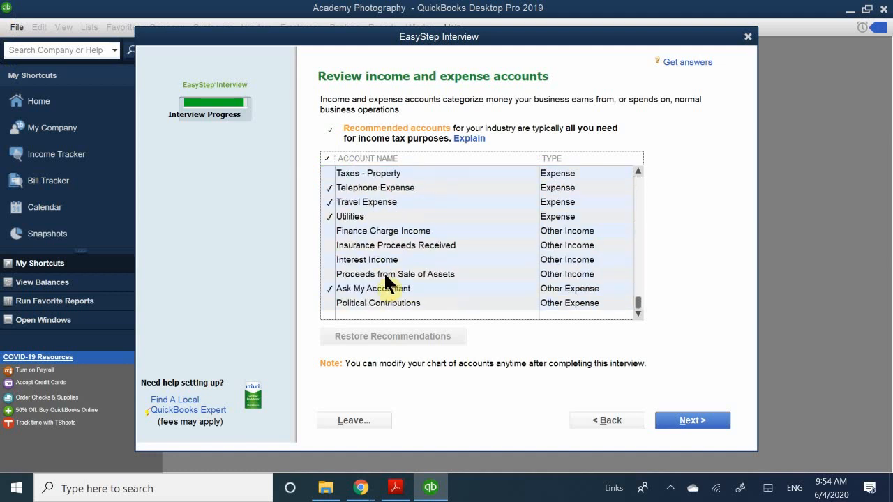
{"action": "scroll", "coordinate": [385, 272], "scroll_direction": "up", "scroll_amount": 10}
{"action": "scroll", "coordinate": [385, 279], "scroll_direction": "up", "scroll_amount": 4}
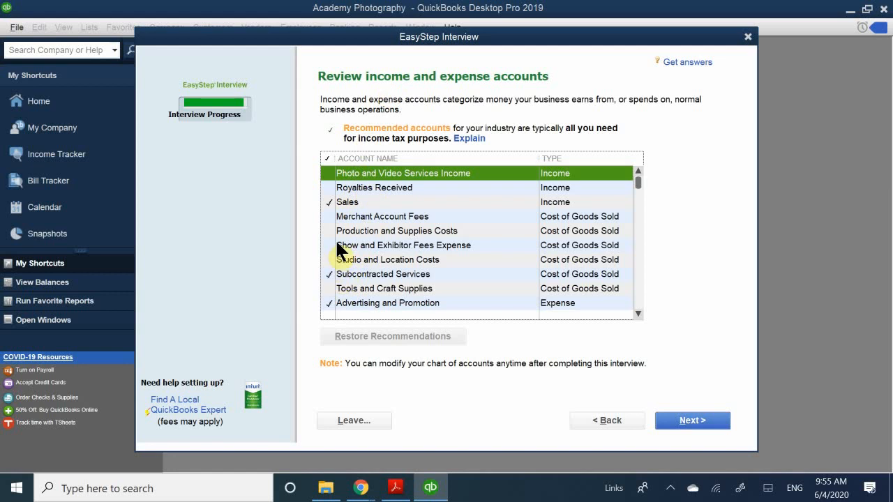
{"action": "scroll", "coordinate": [358, 258], "scroll_direction": "down", "scroll_amount": 2}
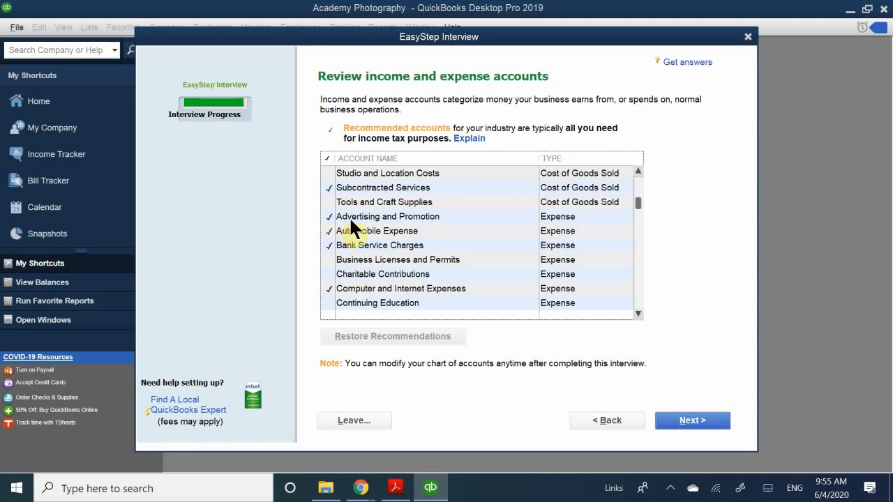
{"action": "left_click", "coordinate": [325, 185]}
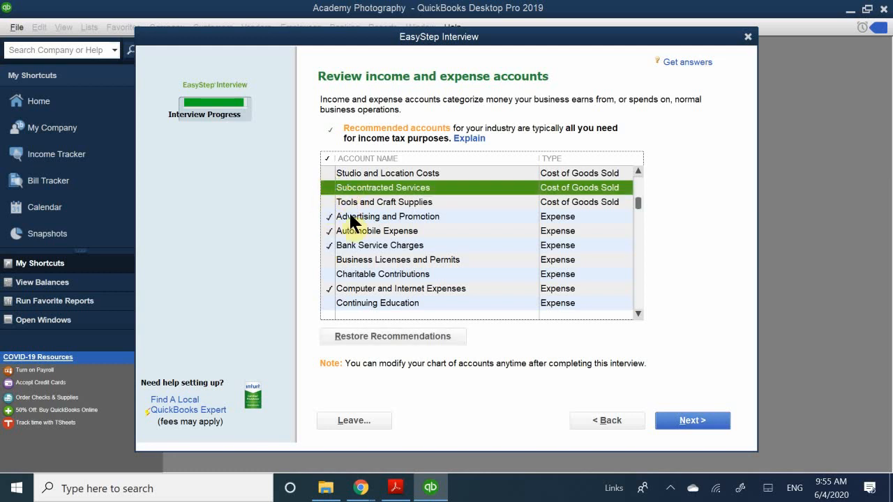
{"action": "scroll", "coordinate": [352, 222], "scroll_direction": "down", "scroll_amount": 1}
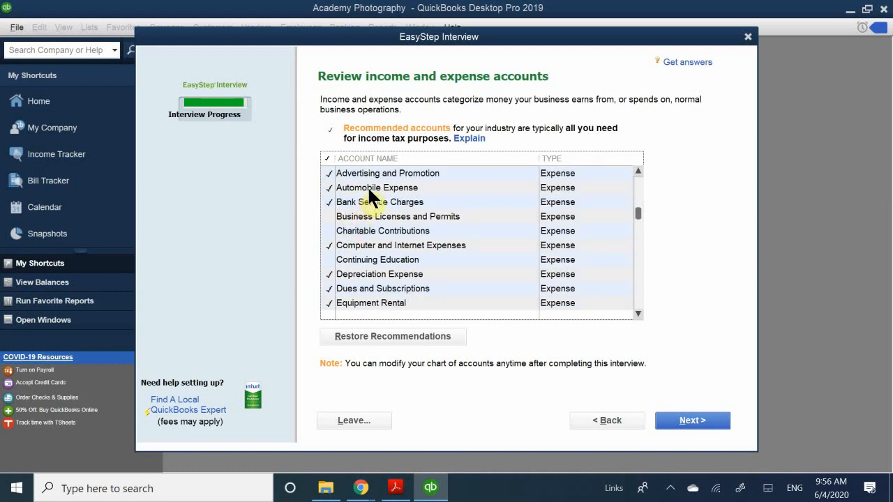
{"action": "left_click", "coordinate": [328, 187]}
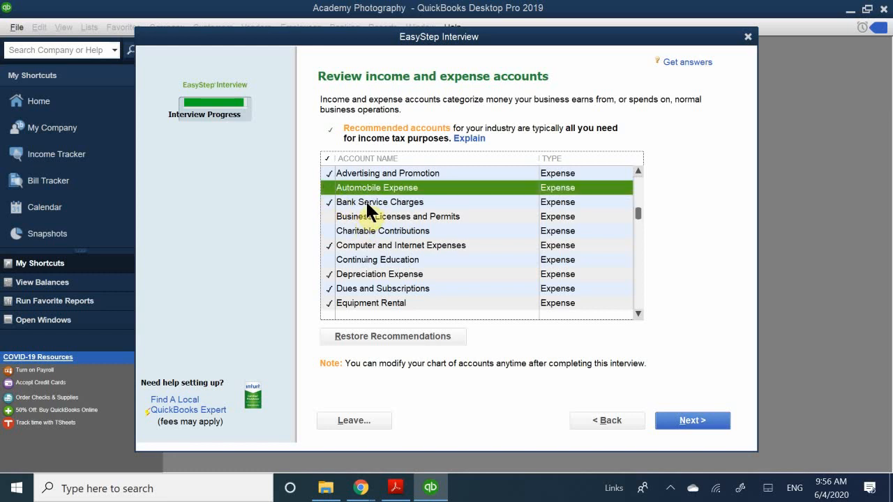
Exclude the Computer and Internet Expenses and Dues and Subscriptions accounts from the recommended accounts
{"action": "scroll", "coordinate": [368, 208], "scroll_direction": "down", "scroll_amount": 1}
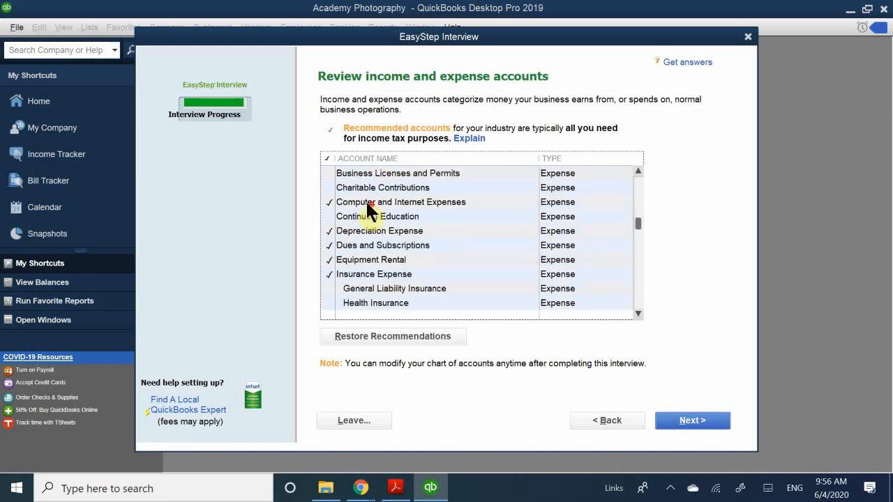
{"action": "left_click", "coordinate": [324, 200]}
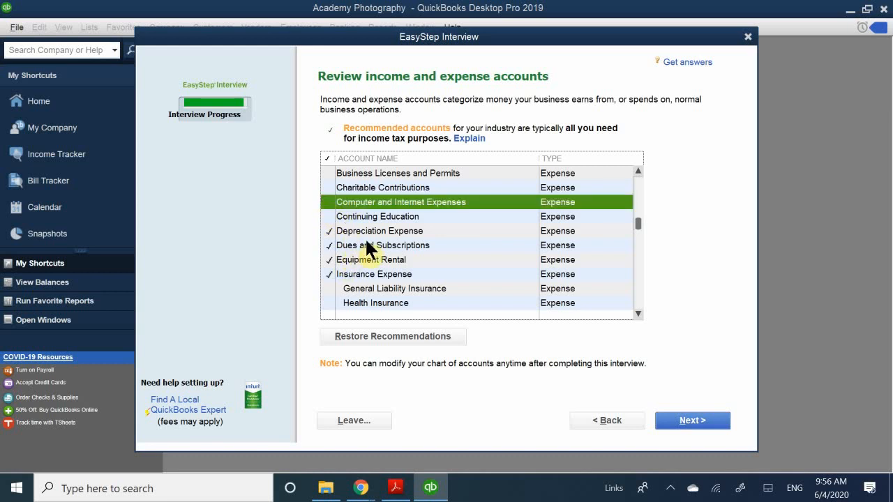
{"action": "scroll", "coordinate": [365, 240], "scroll_direction": "down", "scroll_amount": 1}
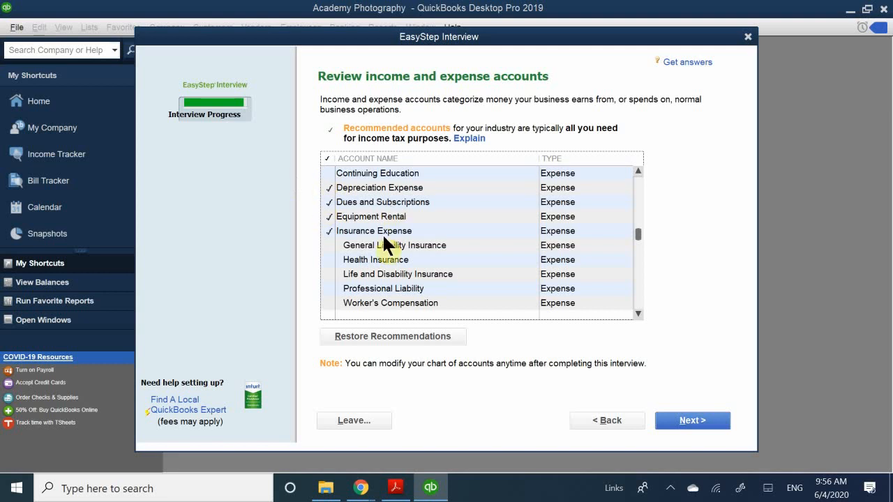
{"action": "left_click", "coordinate": [329, 201]}
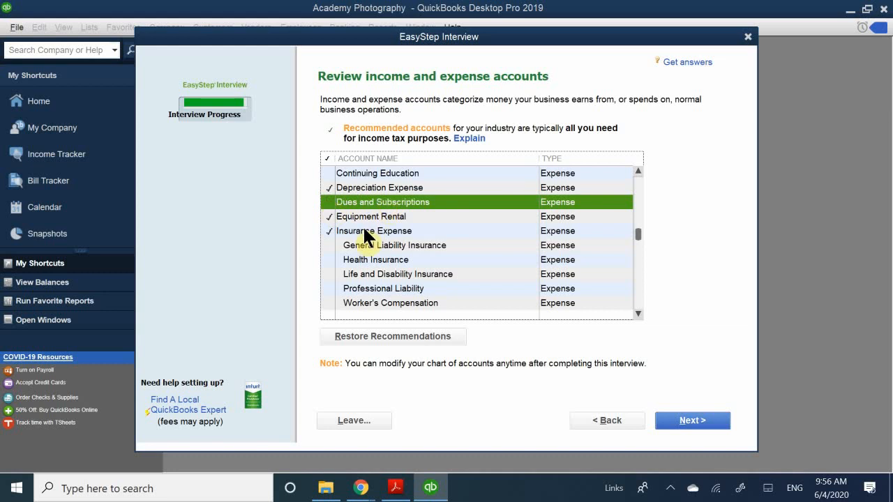
Review the rest of the account list, accept the selection and finish the EasyStep Interview by going to QuickBooks Setup
{"action": "scroll", "coordinate": [364, 237], "scroll_direction": "down", "scroll_amount": 4}
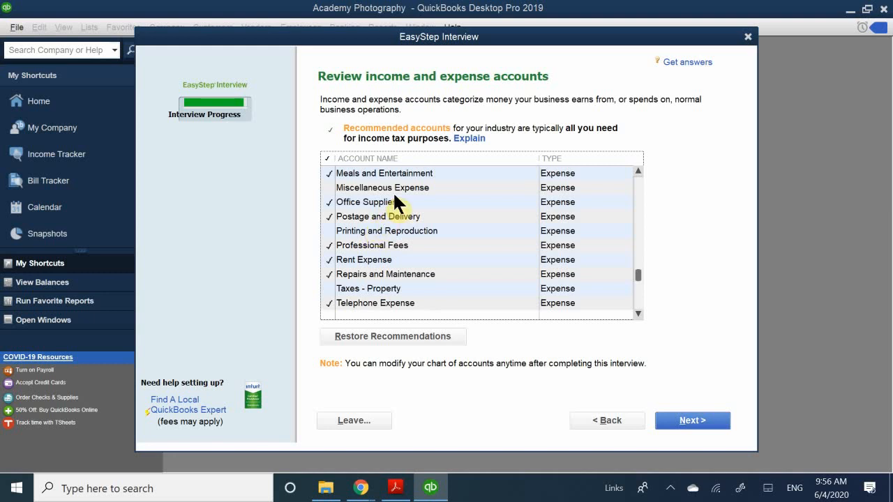
{"action": "scroll", "coordinate": [384, 230], "scroll_direction": "down", "scroll_amount": 3}
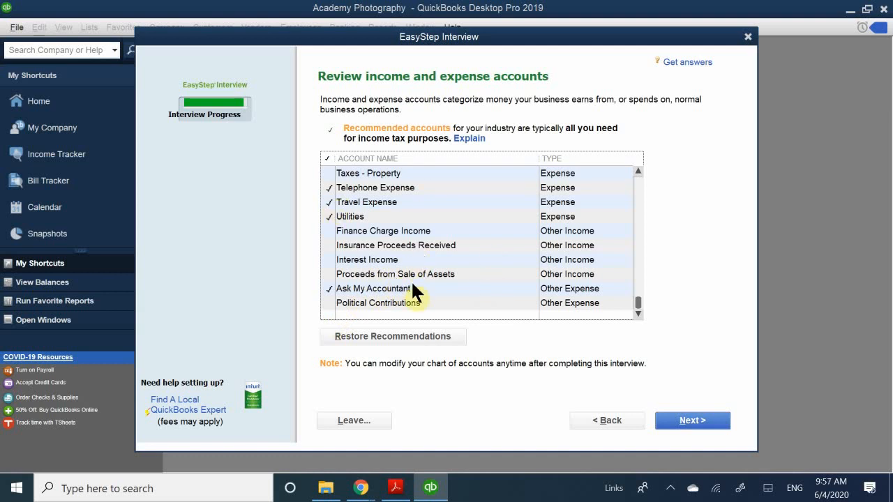
{"action": "scroll", "coordinate": [457, 266], "scroll_direction": "up", "scroll_amount": 12}
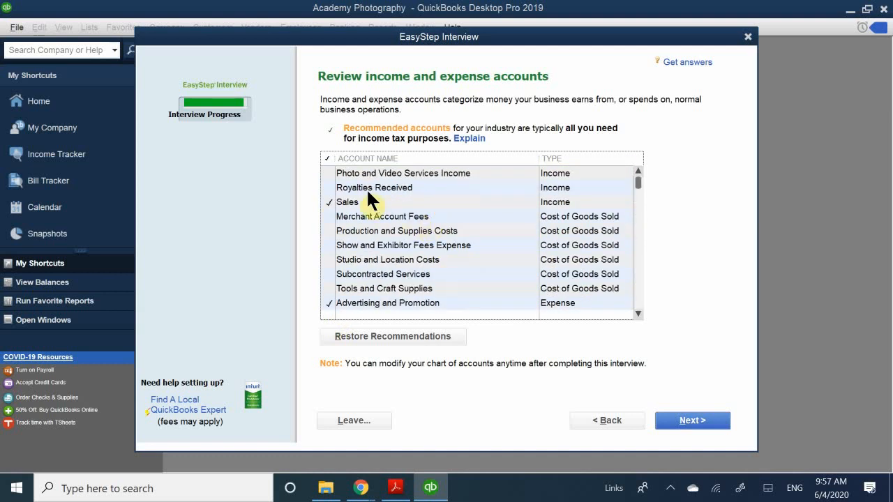
{"action": "scroll", "coordinate": [373, 230], "scroll_direction": "down", "scroll_amount": 2}
{"action": "scroll", "coordinate": [380, 265], "scroll_direction": "down", "scroll_amount": 8}
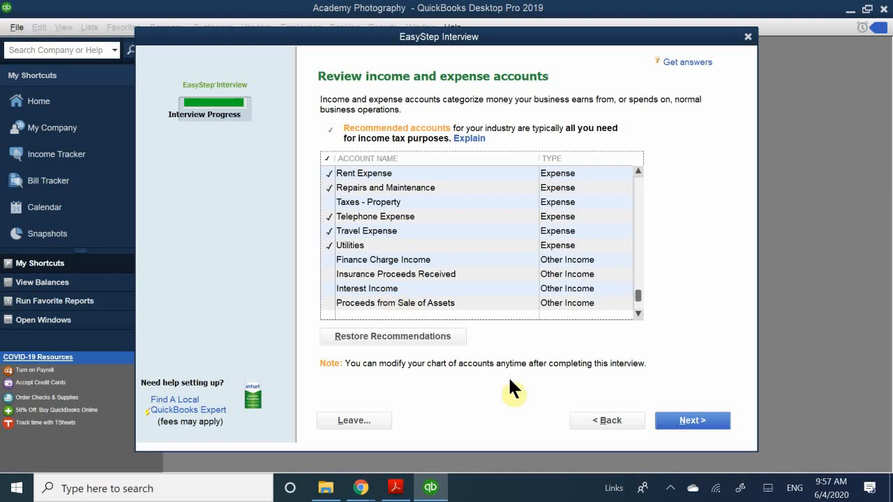
{"action": "scroll", "coordinate": [401, 237], "scroll_direction": "up", "scroll_amount": 15}
{"action": "scroll", "coordinate": [360, 209], "scroll_direction": "down", "scroll_amount": 3}
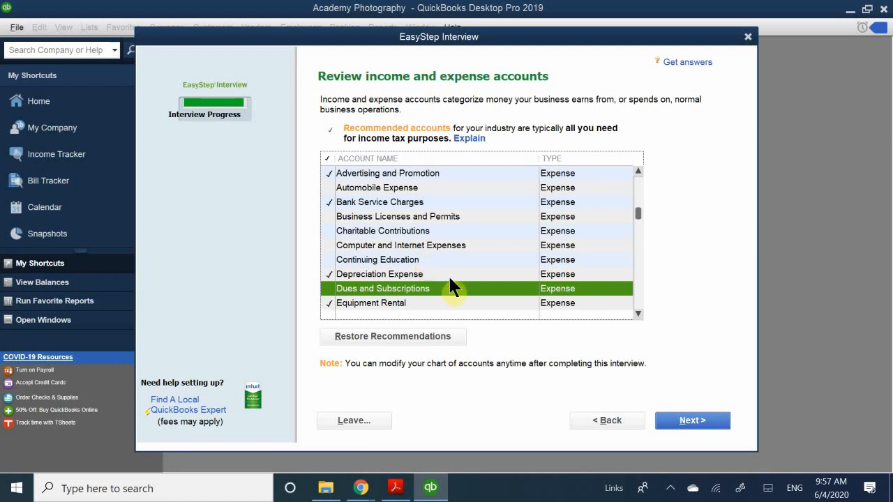
{"action": "left_click", "coordinate": [674, 420]}
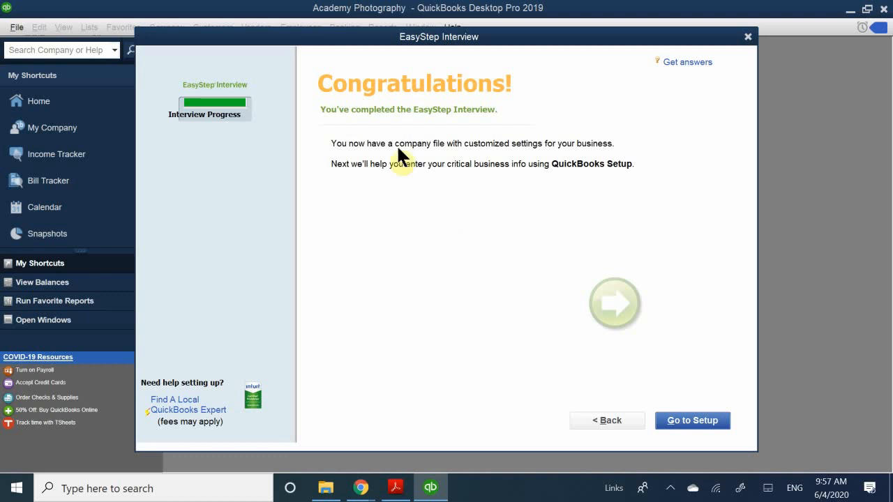
{"action": "left_click", "coordinate": [683, 417]}
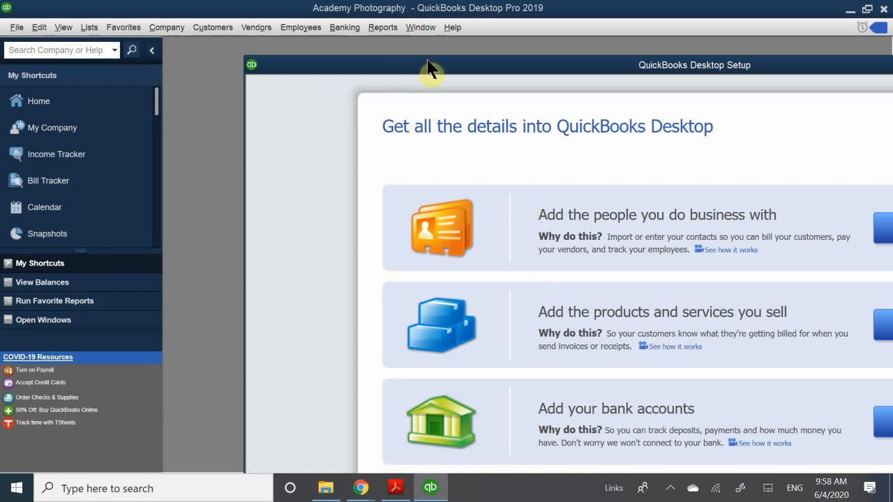
Reposition the QuickBooks Desktop Setup window so that its three Add options fit fully on screen
{"action": "left_click_drag", "start_coordinate": [429, 68], "coordinate": [348, 76]}
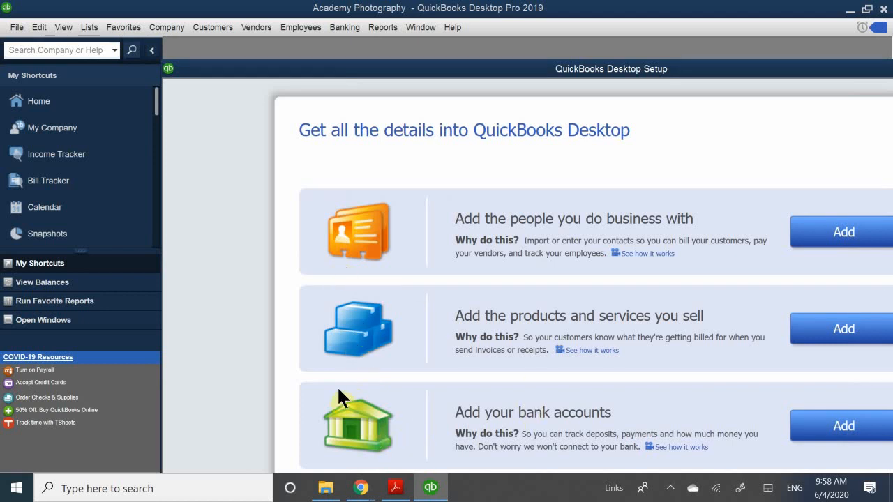
{"action": "left_click_drag", "start_coordinate": [391, 69], "coordinate": [422, 72]}
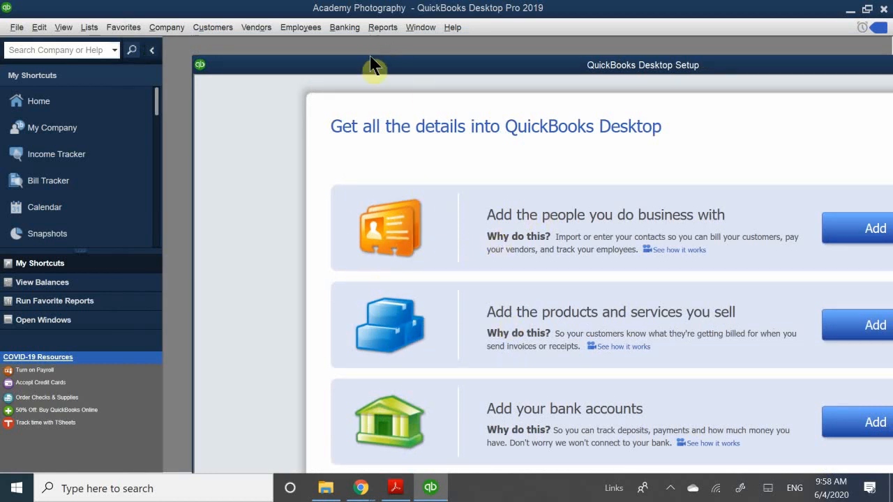
{"action": "left_click_drag", "start_coordinate": [367, 68], "coordinate": [374, 32]}
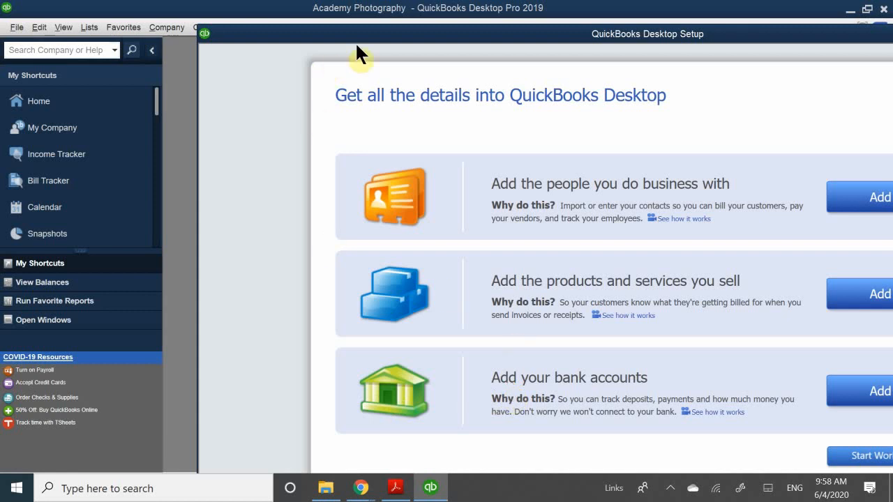
{"action": "left_click_drag", "start_coordinate": [360, 39], "coordinate": [119, 9]}
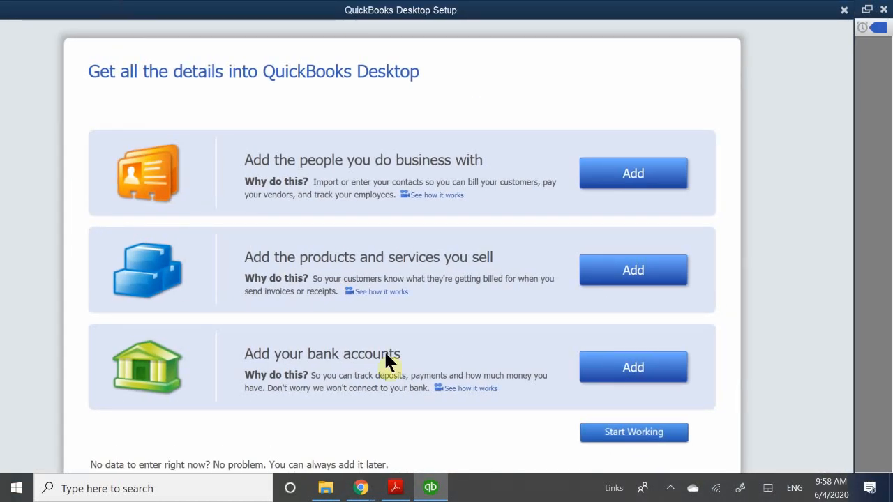
Start adding bank accounts and name the first account "Wells Fargo - Checking"
{"action": "left_click", "coordinate": [635, 367]}
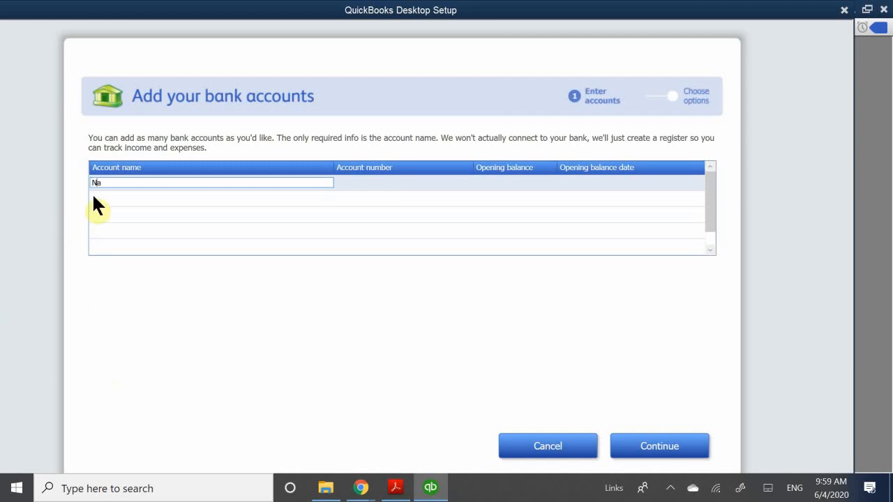
{"action": "type", "text": "Bank"}
{"action": "key", "text": "BackSpace"}
{"action": "key", "text": "BackSpace"}
{"action": "key", "text": "BackSpace"}
{"action": "key", "text": "BackSpace"}
{"action": "key", "text": "BackSpace"}
{"action": "key", "text": "BackSpace"}
{"action": "key", "text": "BackSpace"}
{"action": "key", "text": "BackSpace"}
{"action": "key", "text": "BackSpace"}
{"action": "key", "text": "BackSpace"}
{"action": "key", "text": "BackSpace"}
{"action": "key", "text": "BackSpace"}
{"action": "key", "text": "BackSpace"}
{"action": "type", "text": "Wells Fargo"}
{"action": "type", "text": "- C hecking"}
Enter the bank account number and an opening balance of 12,000 for the Wells Fargo checking account
{"action": "left_click", "coordinate": [349, 182]}
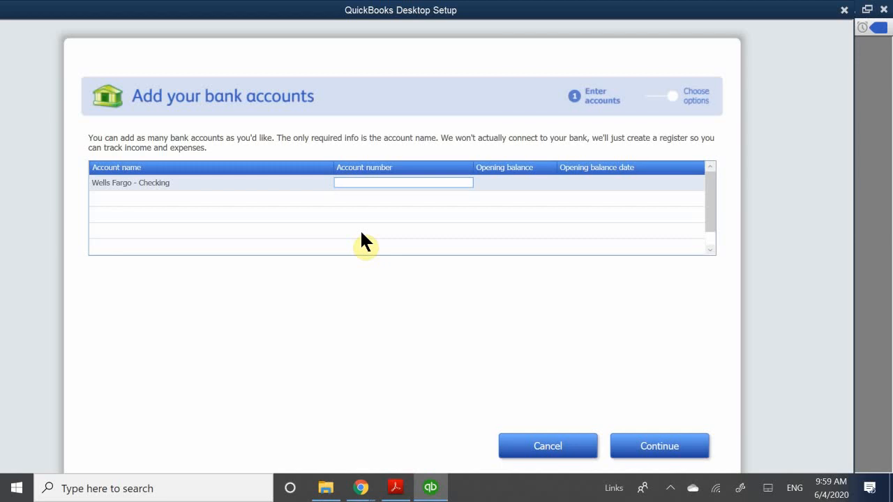
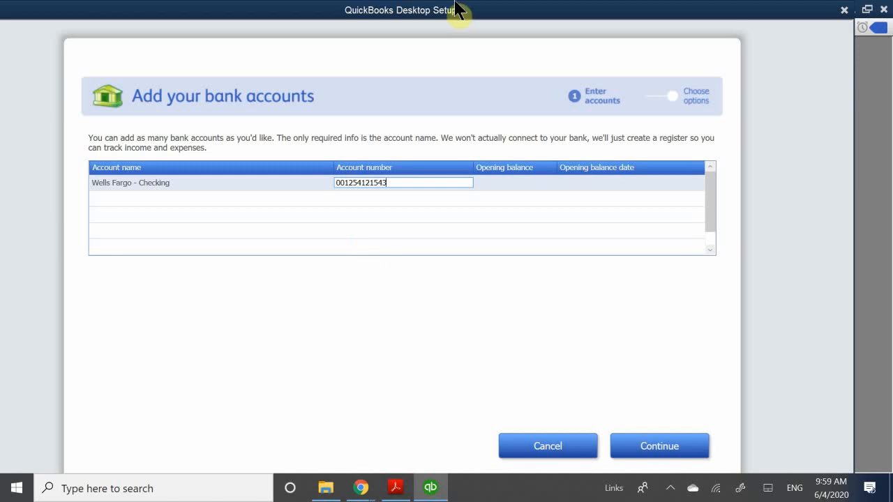
{"action": "left_click", "coordinate": [502, 178]}
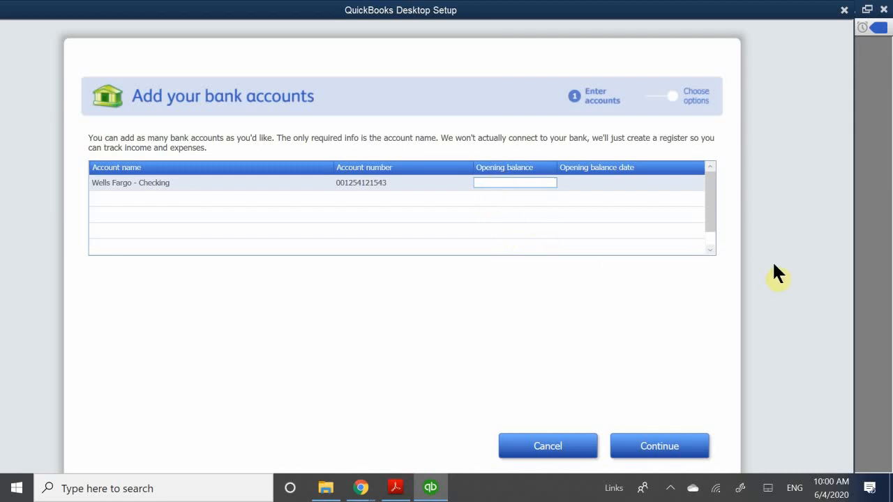
{"action": "type", "text": "12000"}
Set the checking account's opening balance date to 5/31/2020 and continue to the options for the bank accounts
{"action": "left_click", "coordinate": [584, 183]}
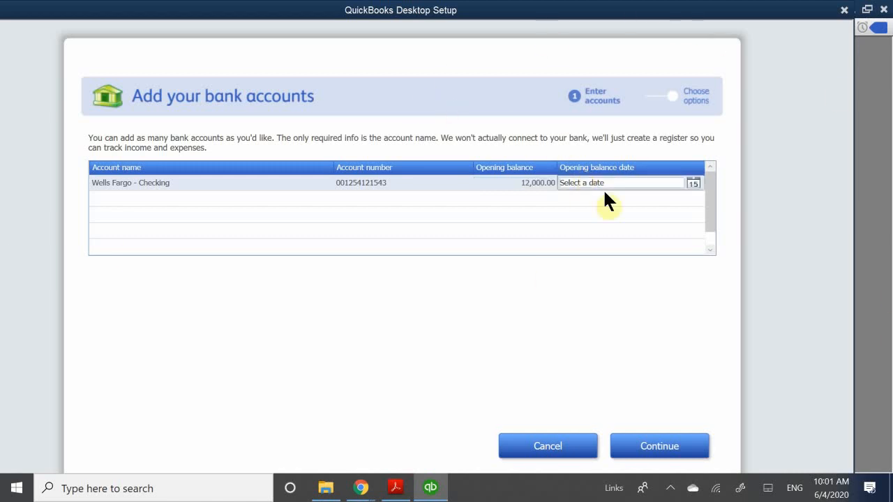
{"action": "left_click", "coordinate": [691, 180]}
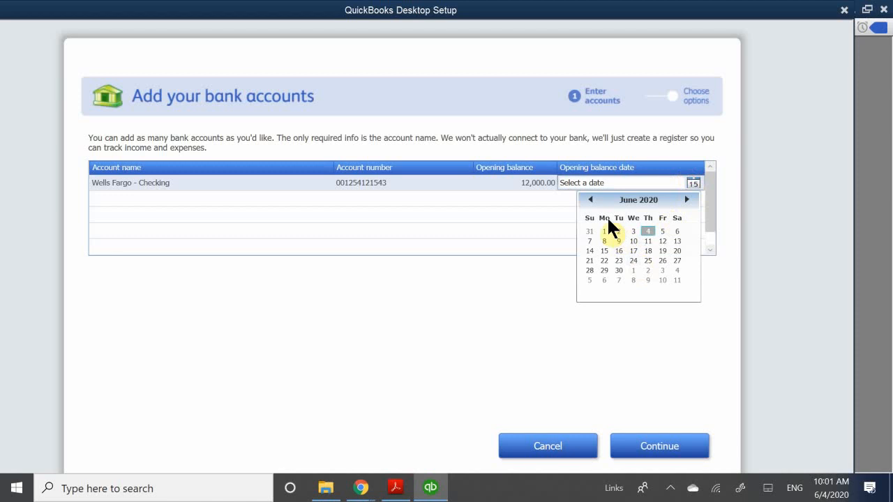
{"action": "left_click", "coordinate": [590, 199]}
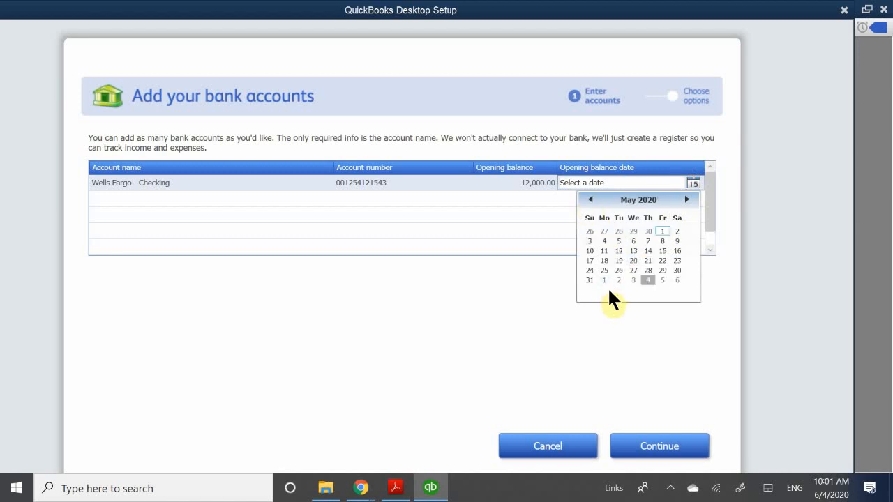
{"action": "left_click", "coordinate": [585, 277]}
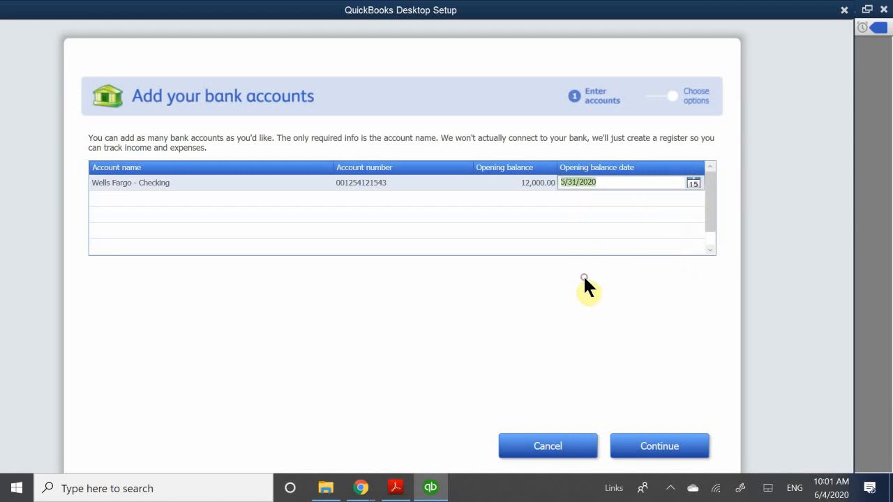
{"action": "left_click", "coordinate": [608, 234]}
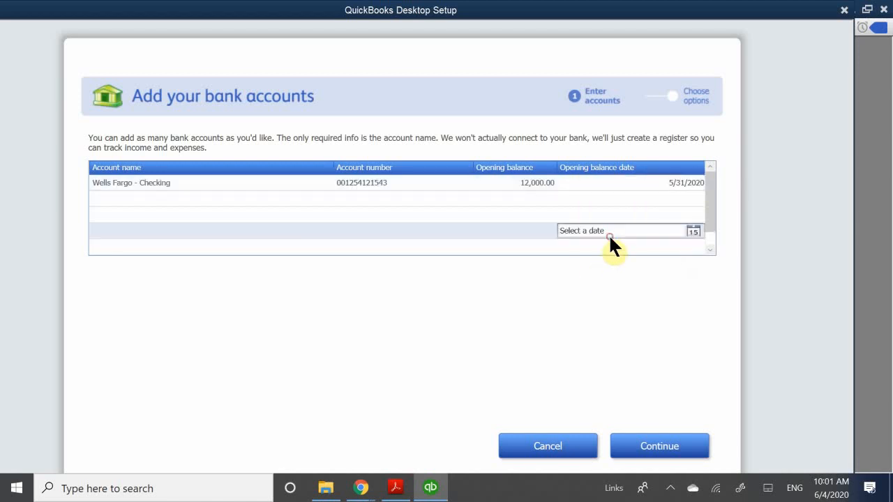
{"action": "left_click", "coordinate": [723, 178]}
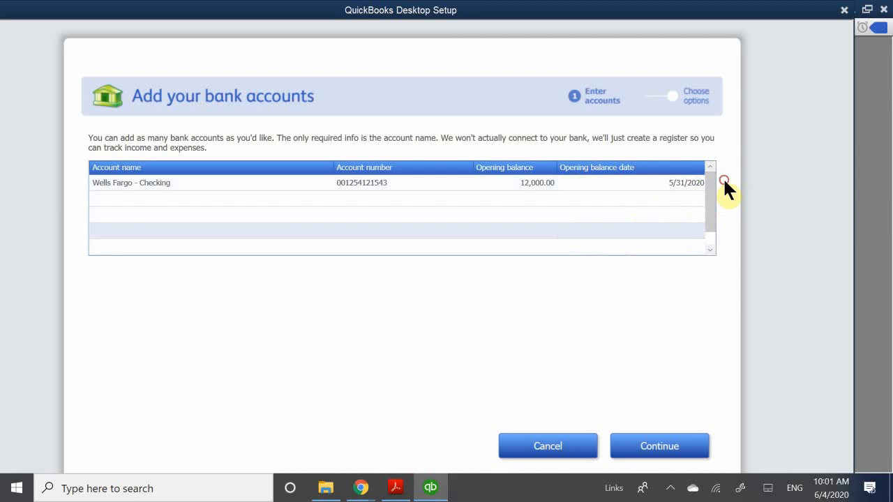
{"action": "left_click", "coordinate": [653, 198]}
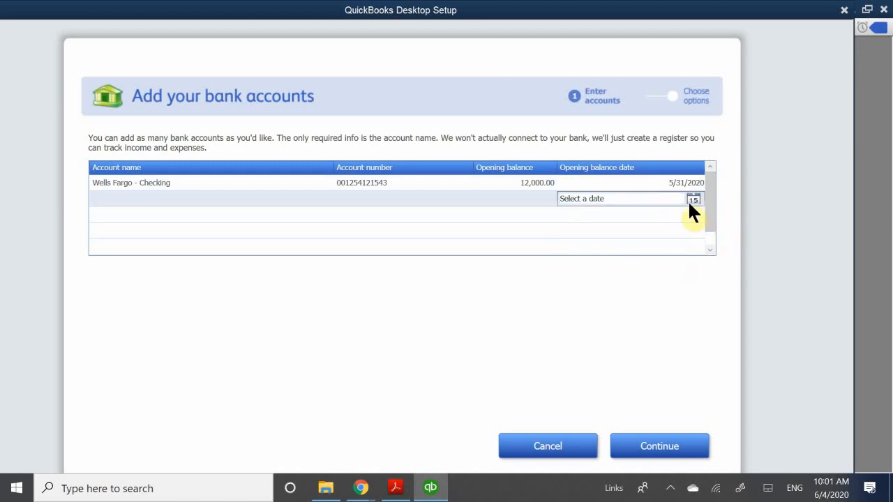
{"action": "left_click", "coordinate": [602, 229]}
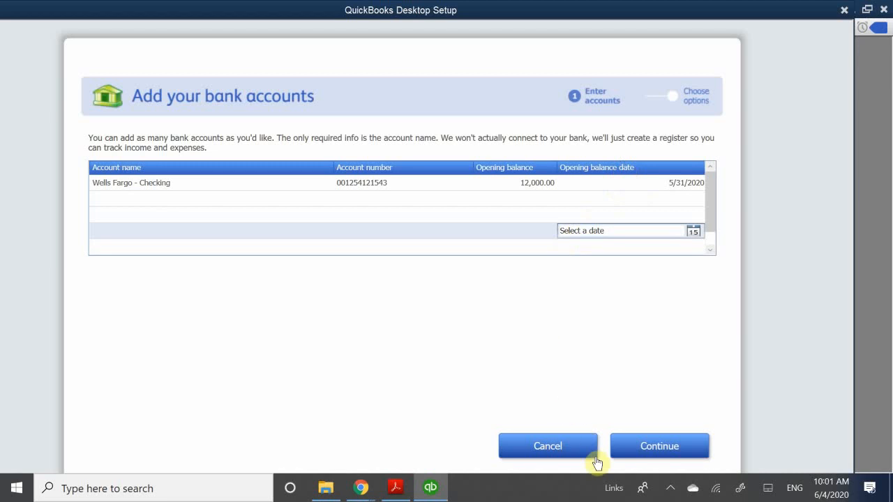
{"action": "left_click", "coordinate": [655, 453]}
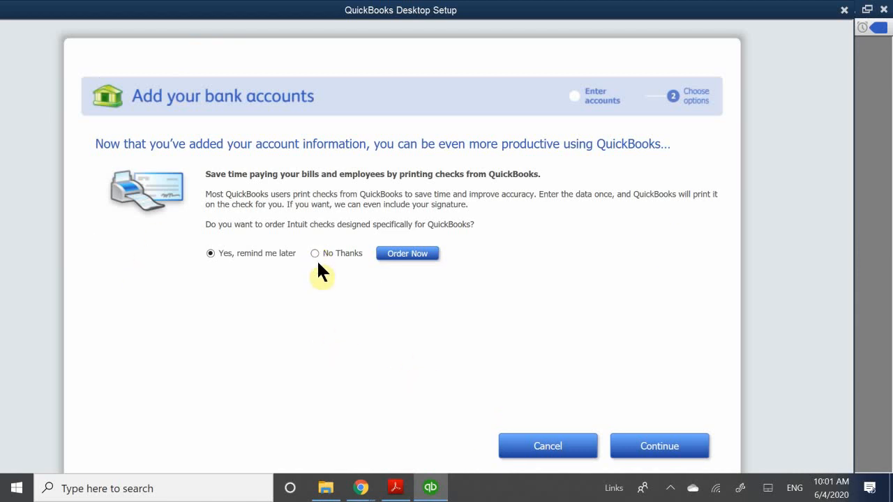
{"action": "left_click", "coordinate": [349, 255]}
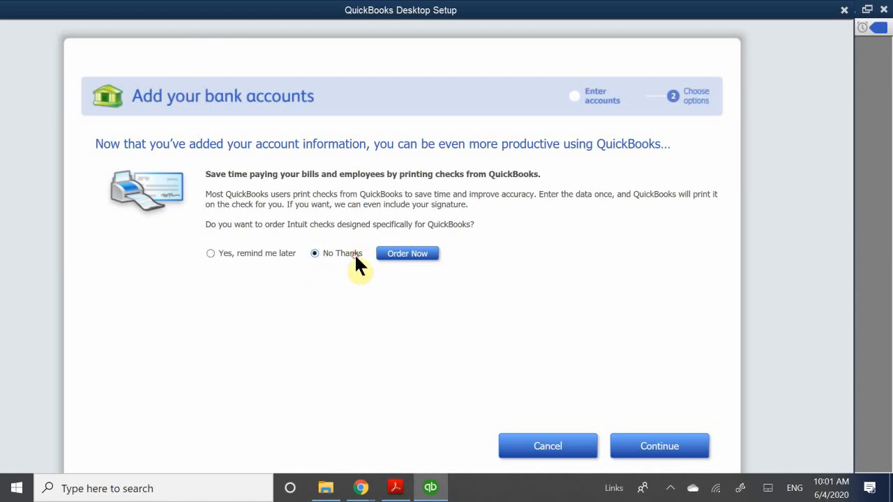
{"action": "left_click", "coordinate": [407, 255]}
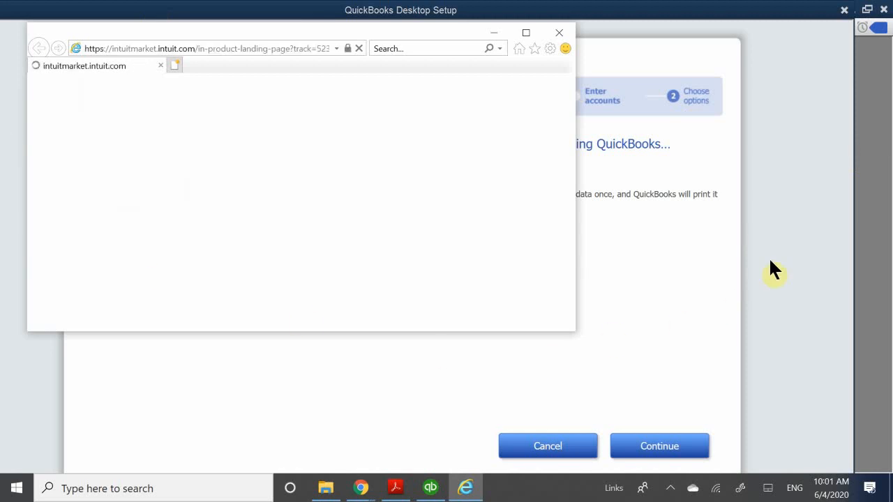
{"action": "left_click", "coordinate": [781, 231]}
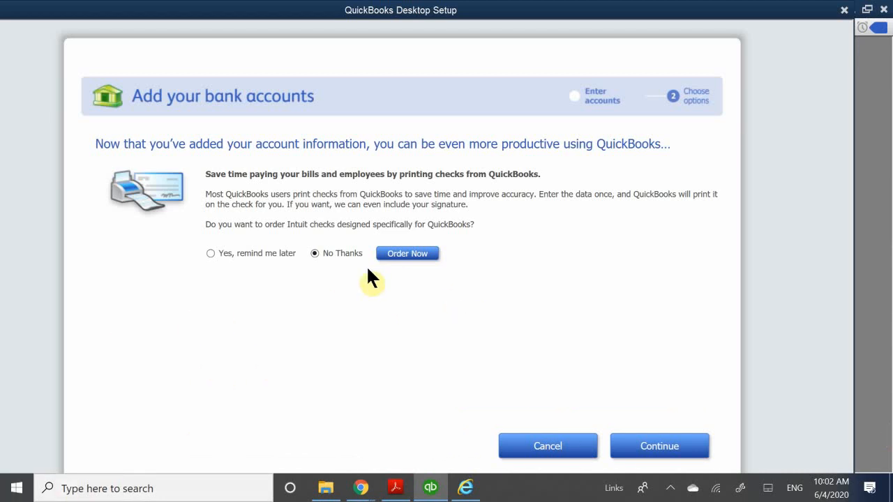
{"action": "left_click", "coordinate": [400, 252]}
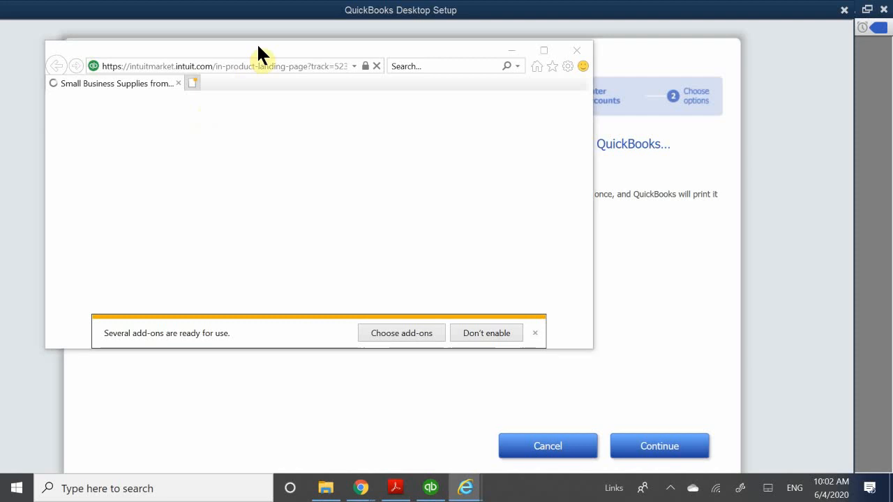
{"action": "left_click", "coordinate": [283, 25]}
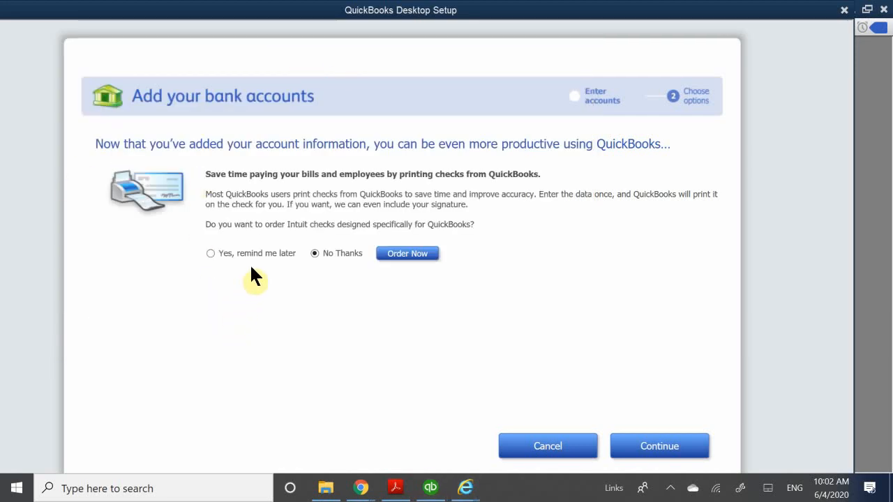
Choose to be reminded later about ordering Intuit checks, finish the bank account options, and accept the alert set for one week
{"action": "left_click", "coordinate": [210, 253]}
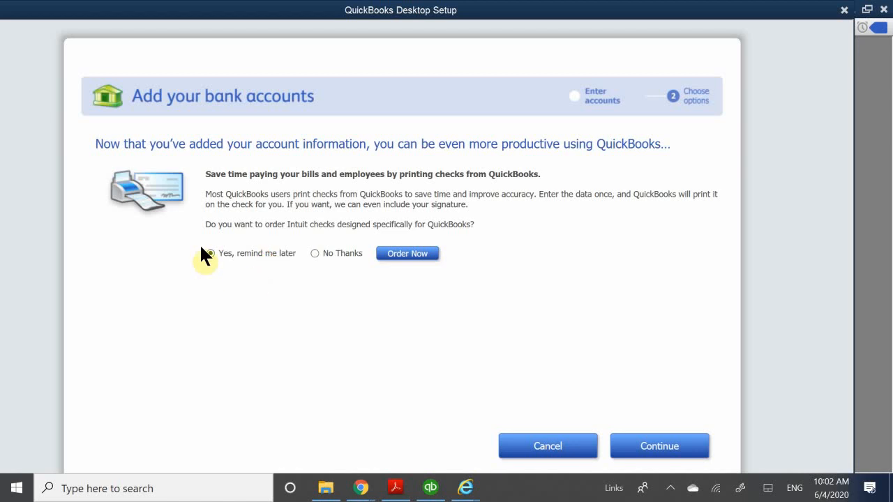
{"action": "left_click", "coordinate": [415, 253]}
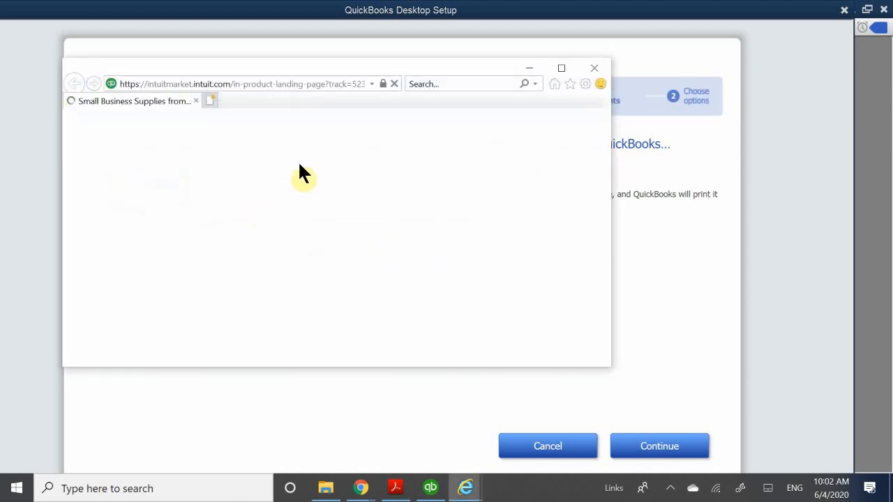
{"action": "left_click", "coordinate": [304, 50]}
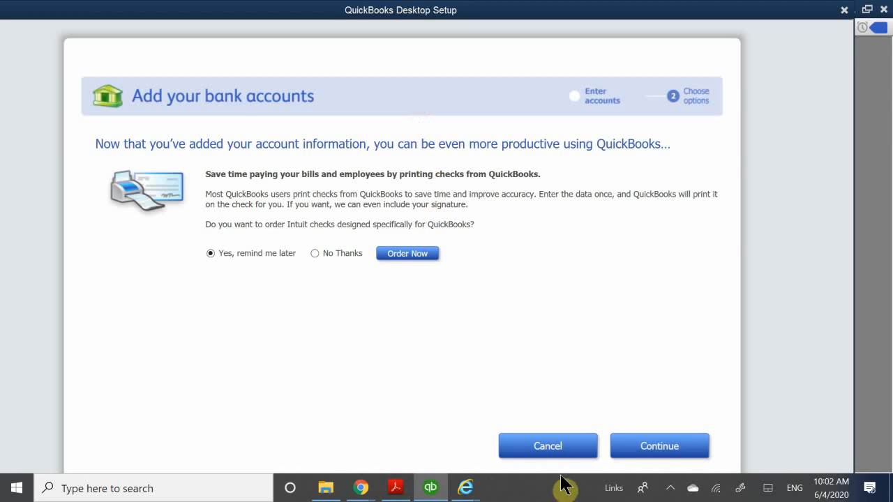
{"action": "left_click", "coordinate": [698, 455]}
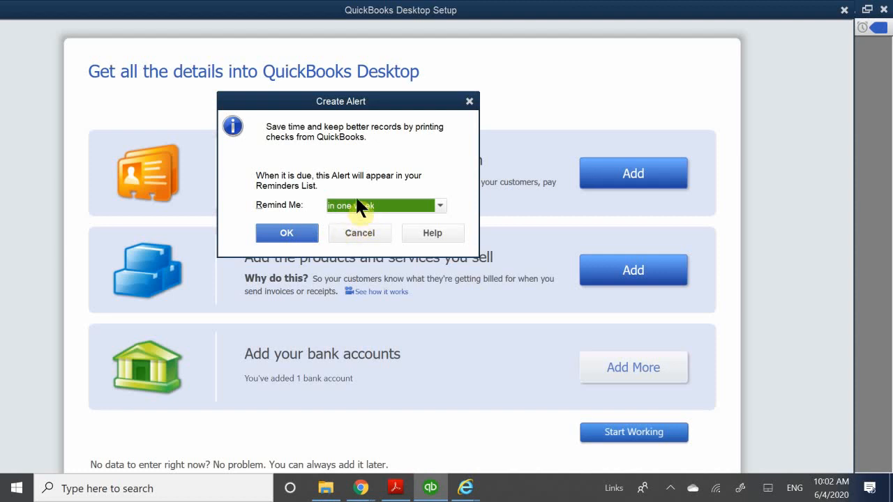
{"action": "left_click", "coordinate": [283, 233]}
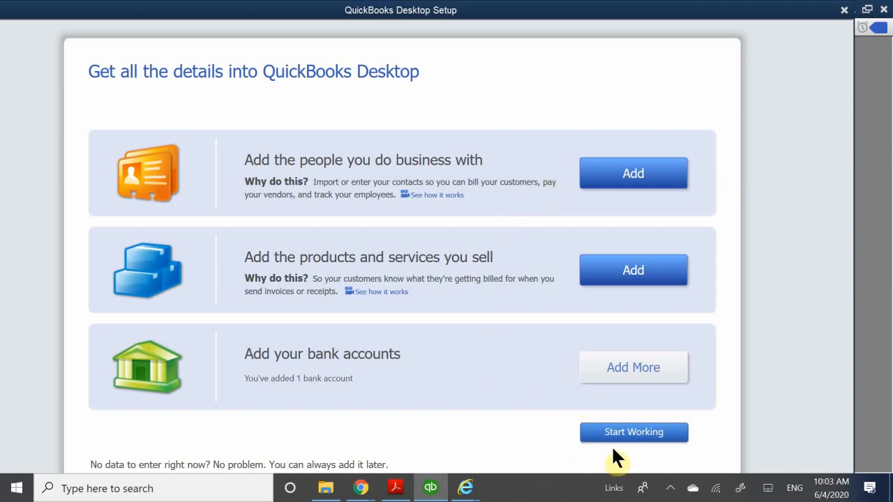
Leave the setup to start working in the company file and close the New Feature Tour
{"action": "left_click", "coordinate": [649, 433]}
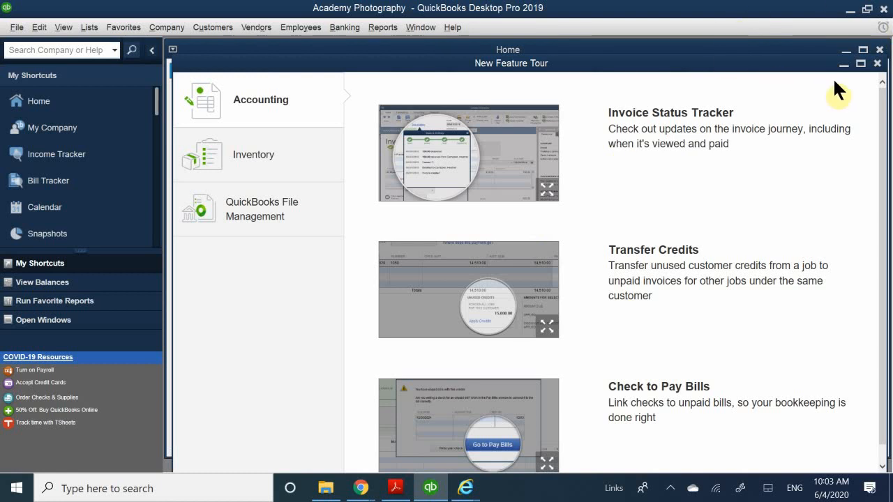
{"action": "left_click_drag", "start_coordinate": [818, 63], "coordinate": [759, 72]}
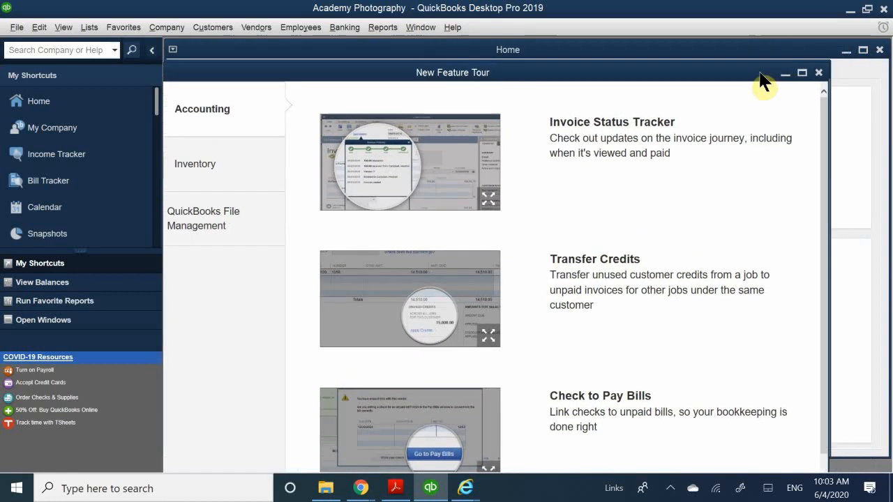
{"action": "left_click", "coordinate": [820, 74]}
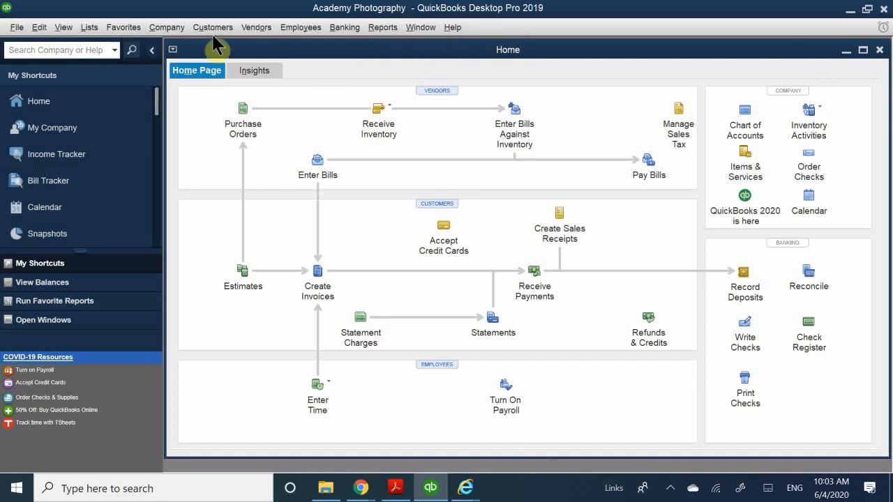
View the Vendor Center and the Customer Center, returning to the Home page after each
{"action": "left_click", "coordinate": [434, 90]}
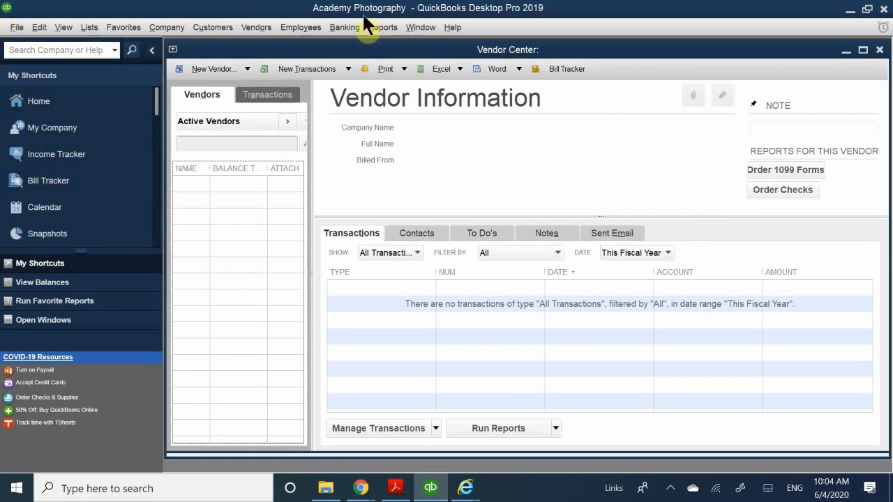
{"action": "left_click", "coordinate": [79, 106]}
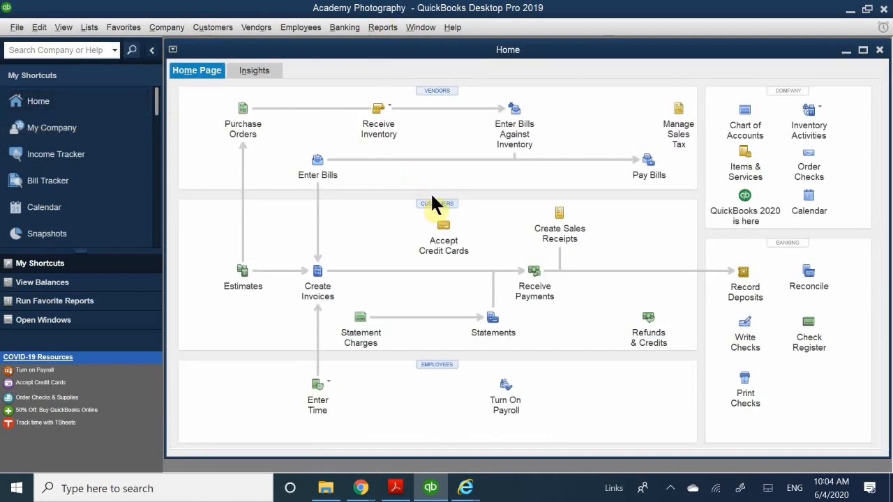
{"action": "left_click", "coordinate": [433, 203]}
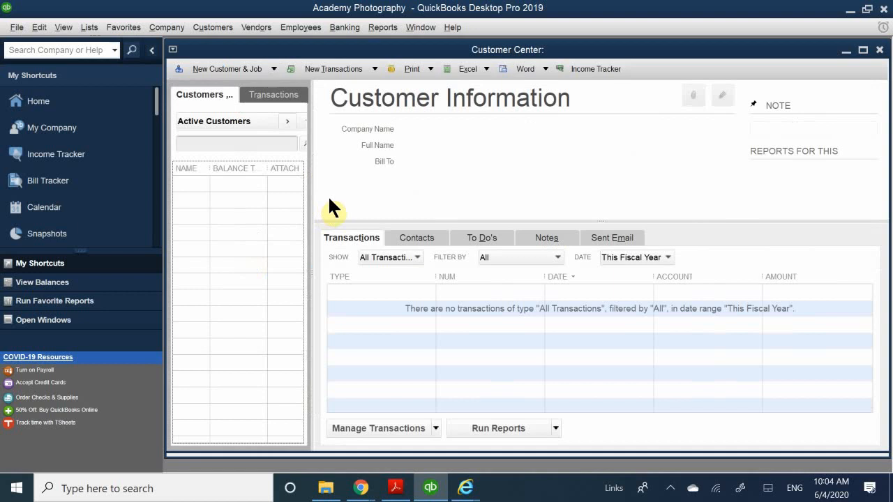
{"action": "left_click", "coordinate": [38, 105]}
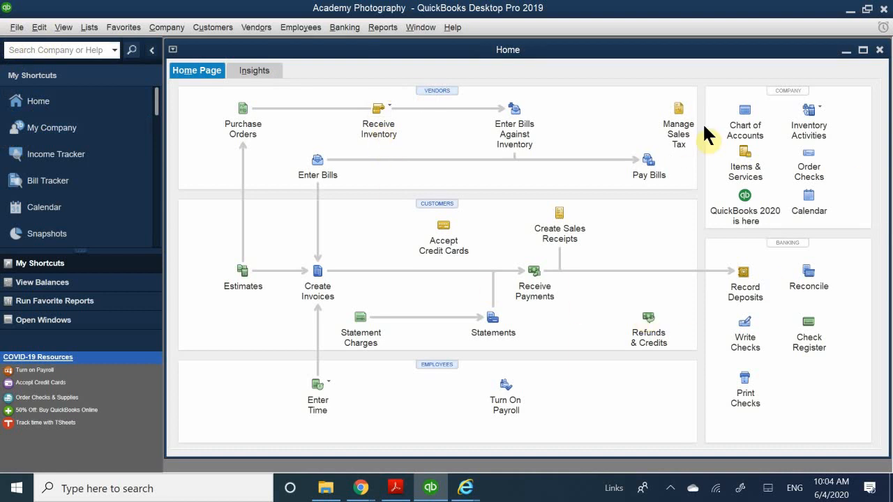
Open the Chart of Accounts, maximize its window, and look through the list of accounts
{"action": "left_click", "coordinate": [748, 133]}
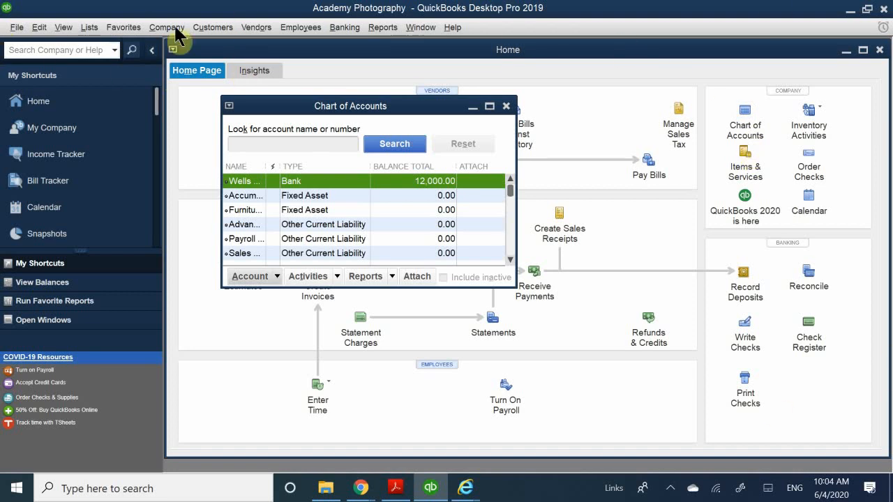
{"action": "left_click", "coordinate": [490, 106]}
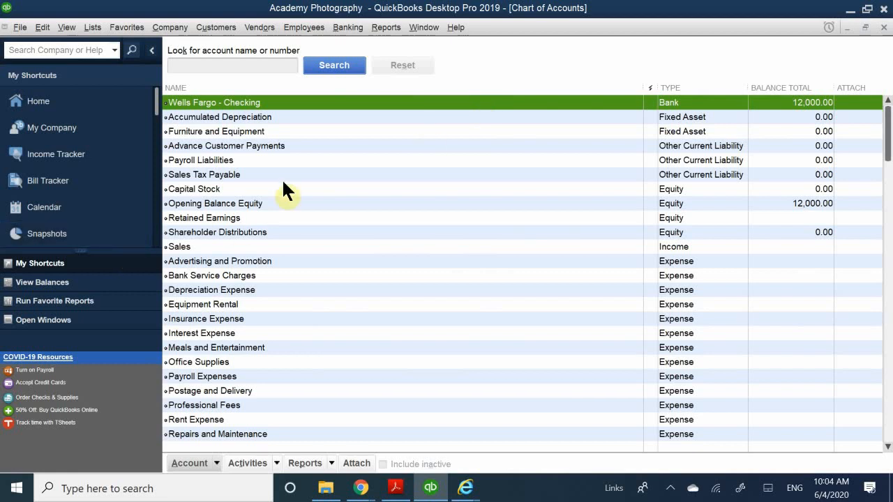
{"action": "scroll", "coordinate": [283, 190], "scroll_direction": "down", "scroll_amount": 2}
{"action": "scroll", "coordinate": [284, 191], "scroll_direction": "up", "scroll_amount": 2}
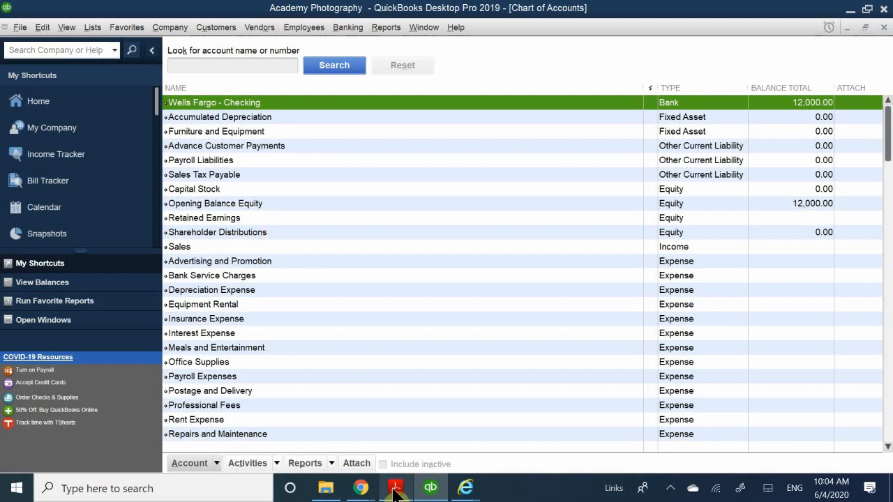
Switch to Acrobat Reader, review the Chapter 12 company file setup PDF from page 5 to page 10, and return to QuickBooks
{"action": "mouse_move", "coordinate": [395, 492]}
{"action": "left_click", "coordinate": [399, 413]}
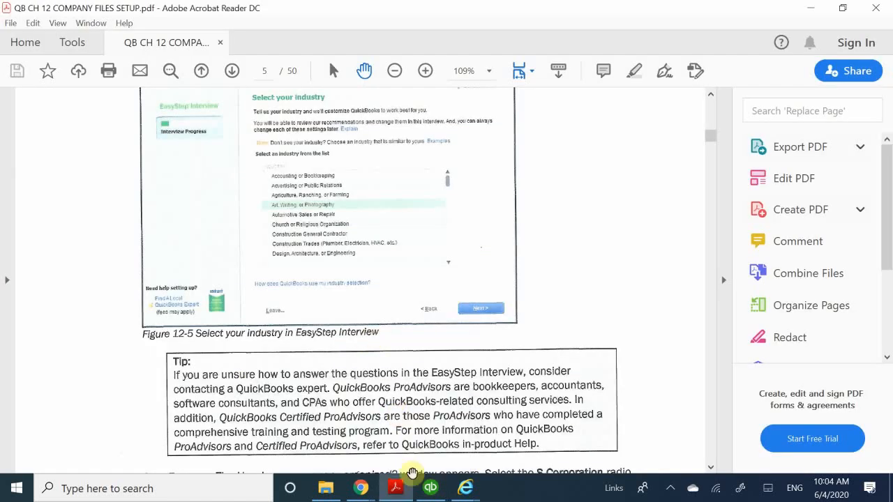
{"action": "left_click", "coordinate": [430, 488]}
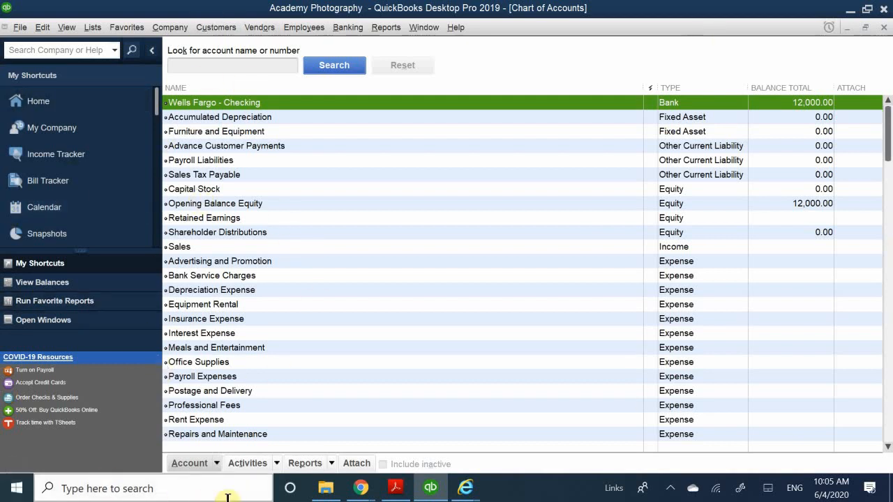
{"action": "left_click", "coordinate": [407, 490]}
{"action": "scroll", "coordinate": [342, 247], "scroll_direction": "down", "scroll_amount": 5}
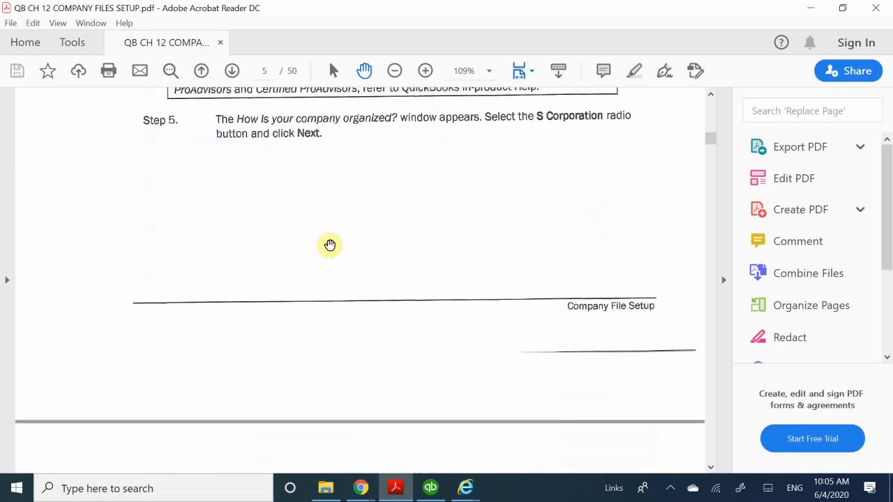
{"action": "scroll", "coordinate": [330, 245], "scroll_direction": "down", "scroll_amount": 15}
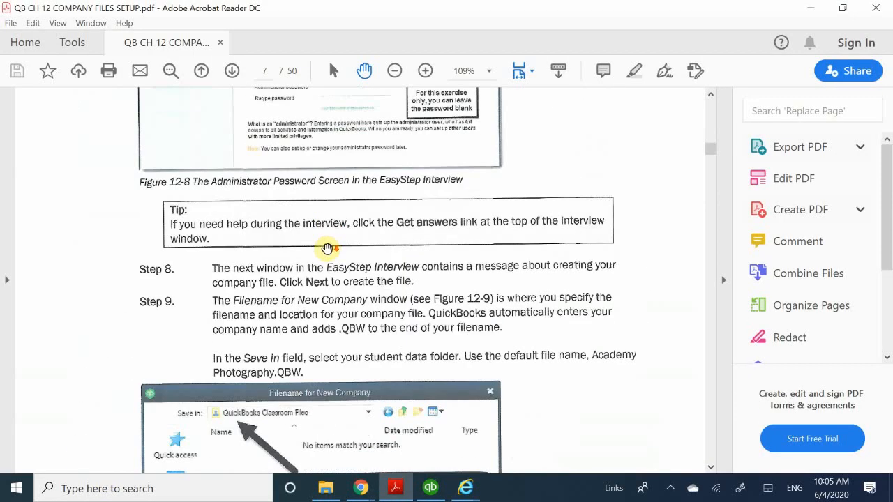
{"action": "scroll", "coordinate": [327, 249], "scroll_direction": "down", "scroll_amount": 20}
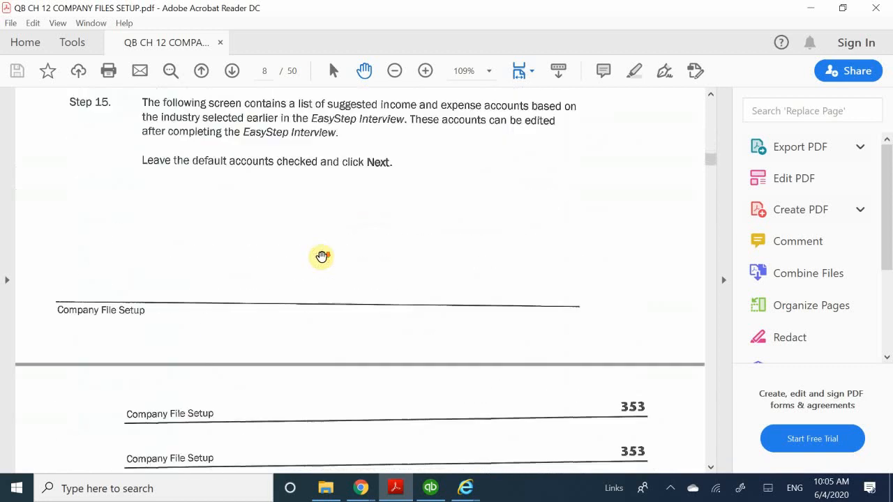
{"action": "scroll", "coordinate": [321, 256], "scroll_direction": "down", "scroll_amount": 20}
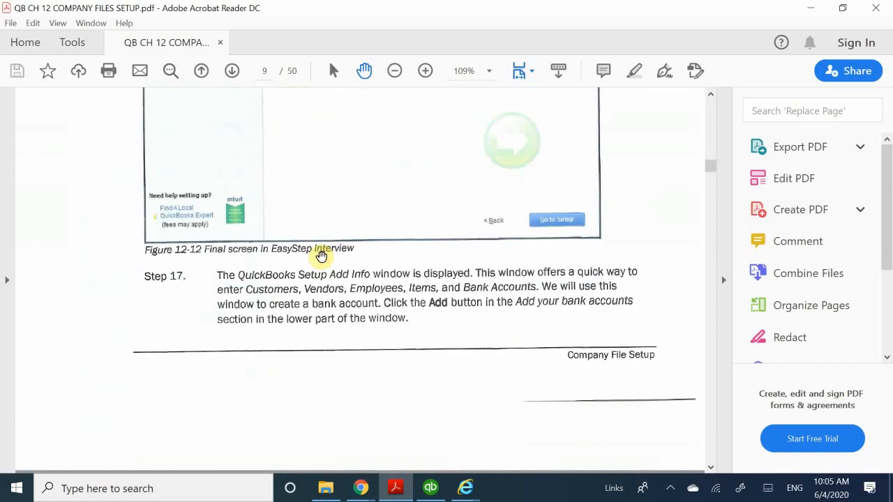
{"action": "scroll", "coordinate": [322, 256], "scroll_direction": "down", "scroll_amount": 6}
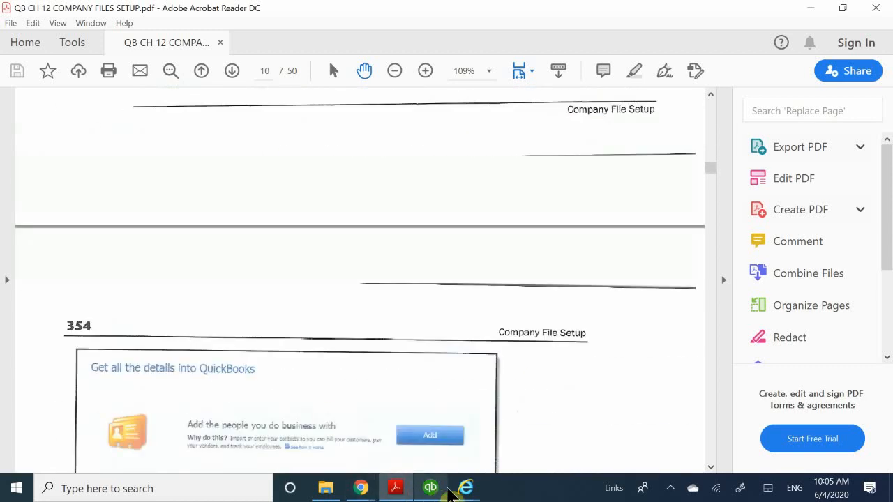
{"action": "left_click", "coordinate": [431, 492]}
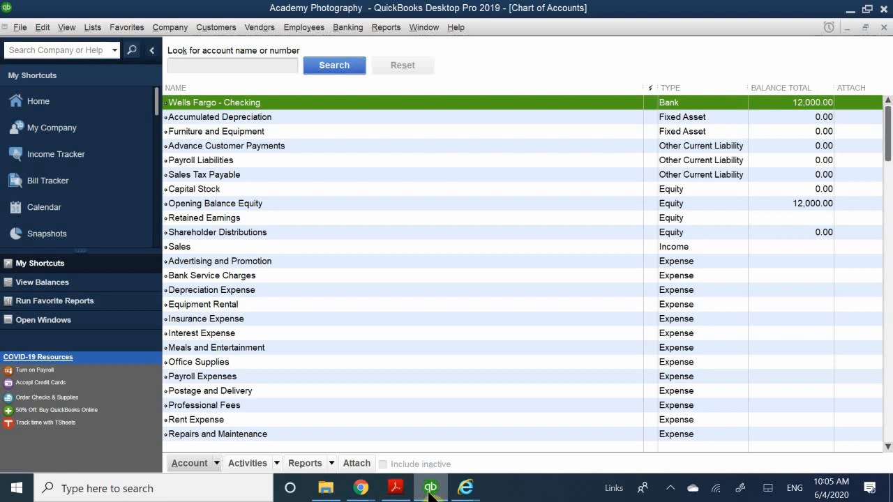
Return to the Home page and open the Preferences window
{"action": "left_click", "coordinate": [50, 104]}
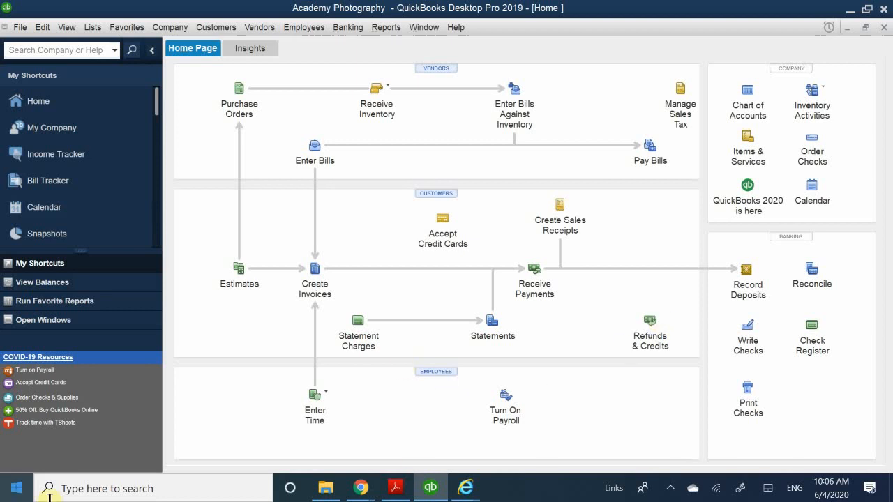
{"action": "left_click", "coordinate": [43, 31]}
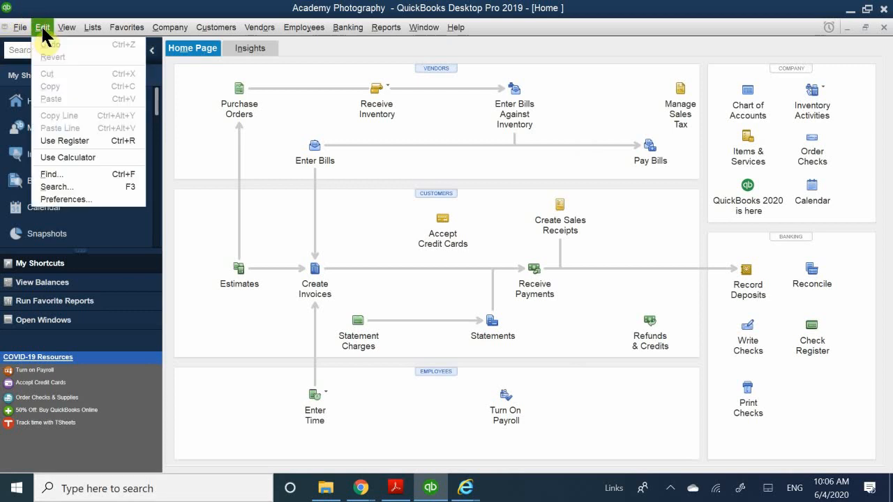
{"action": "left_click", "coordinate": [71, 199]}
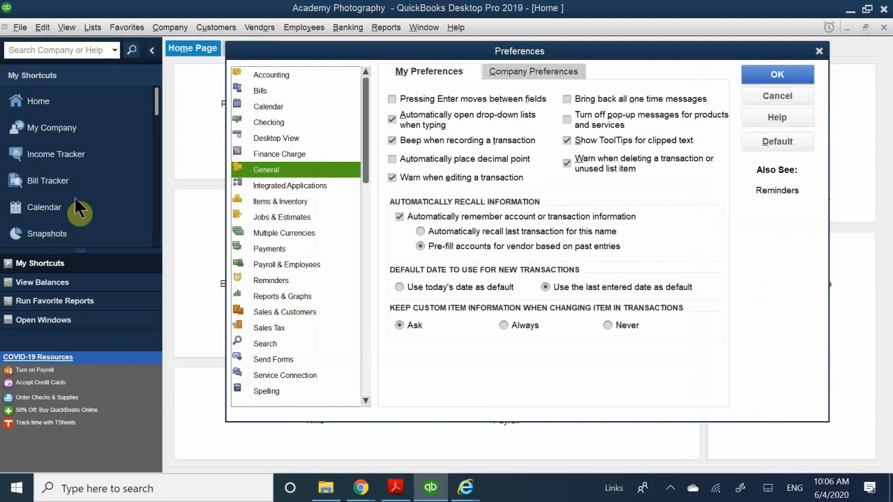
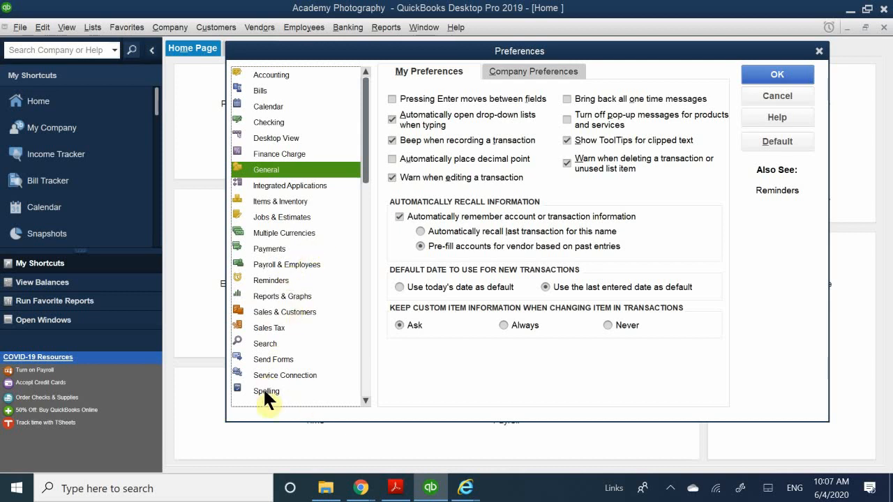
Turn off time tracking in the Time & Expenses company preferences and save the change, allowing all open windows to close
{"action": "scroll", "coordinate": [277, 359], "scroll_direction": "down", "scroll_amount": 1}
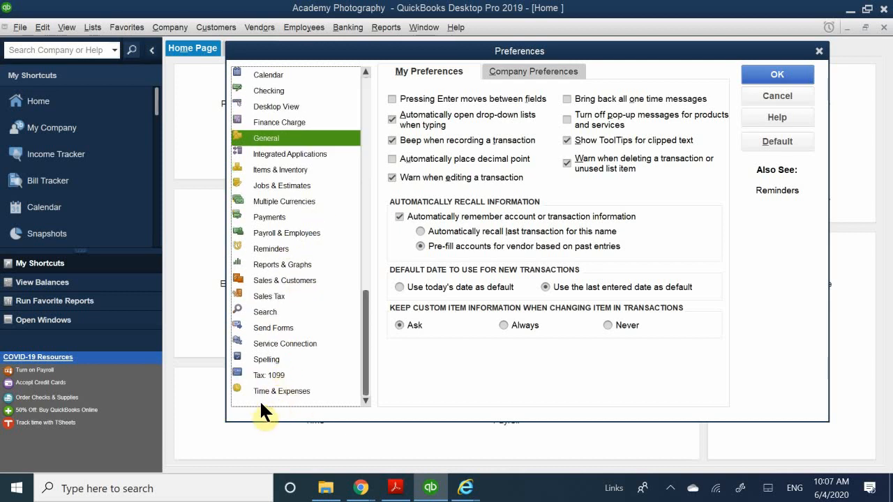
{"action": "left_click", "coordinate": [277, 392]}
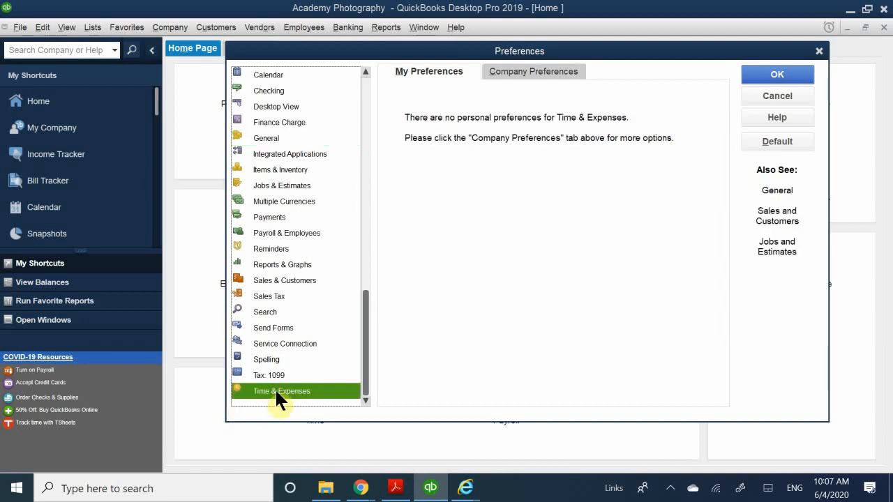
{"action": "left_click", "coordinate": [510, 70]}
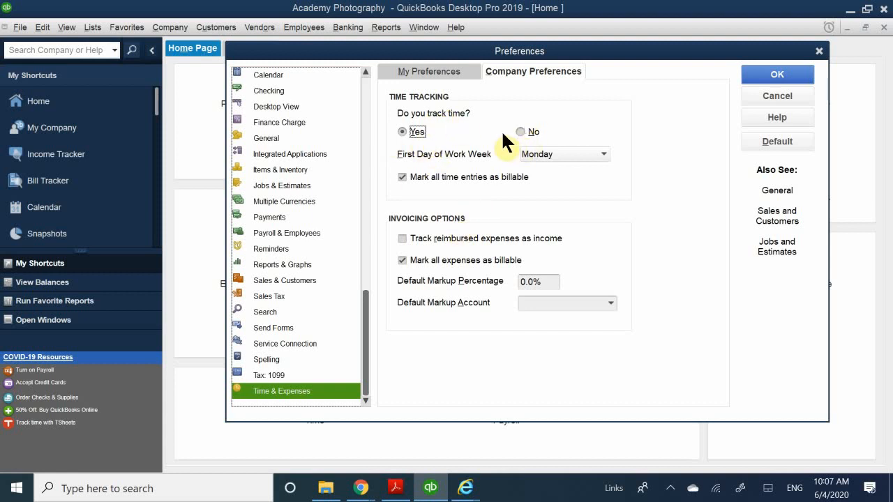
{"action": "left_click", "coordinate": [522, 133]}
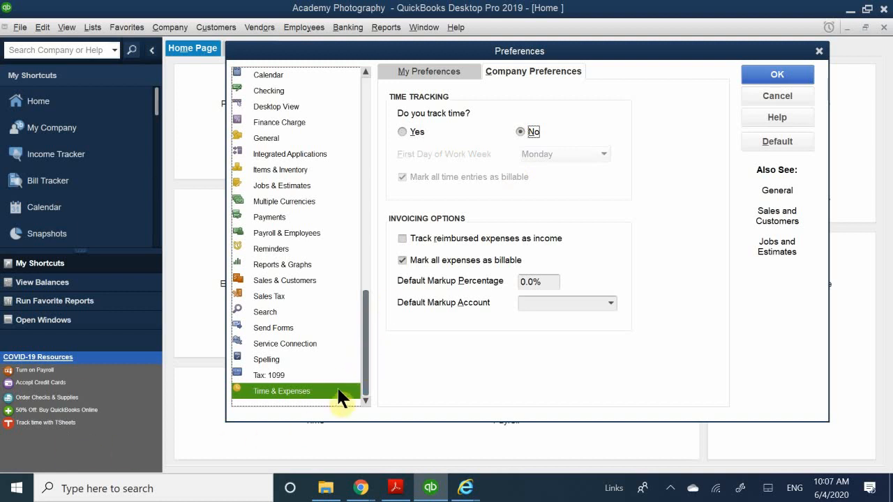
{"action": "left_click", "coordinate": [264, 370]}
{"action": "mouse_move", "coordinate": [357, 481]}
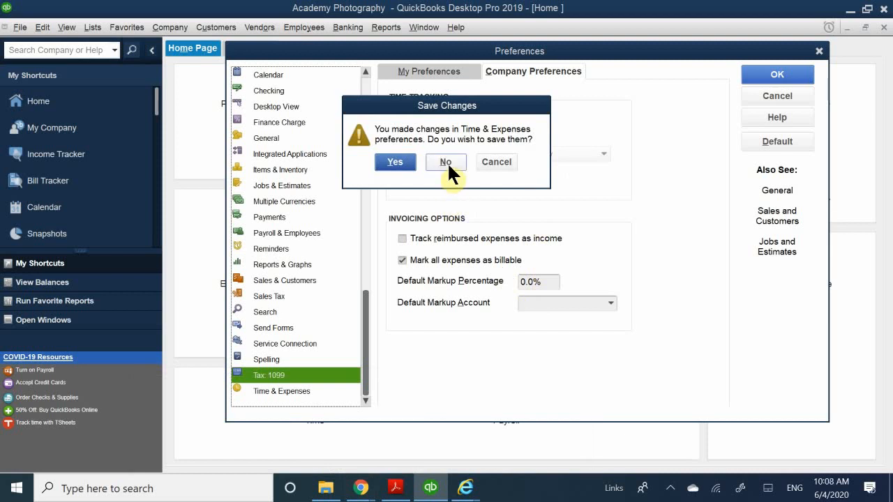
{"action": "left_click", "coordinate": [400, 162]}
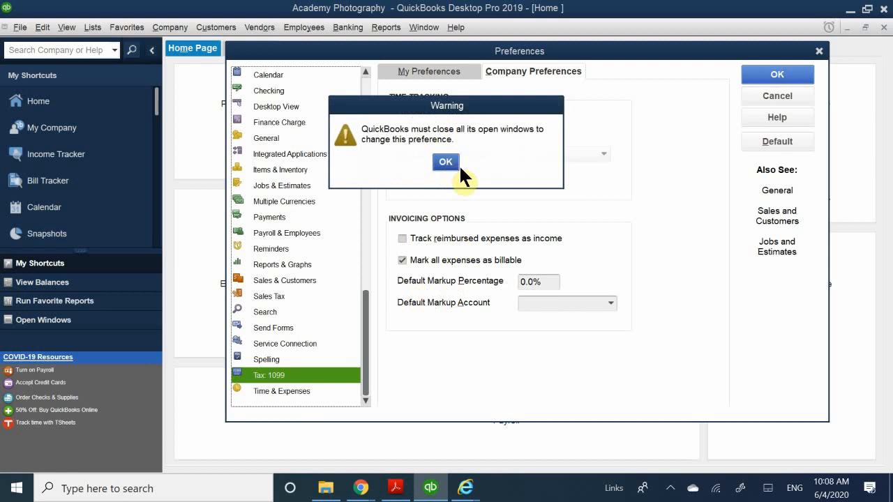
{"action": "left_click", "coordinate": [455, 164]}
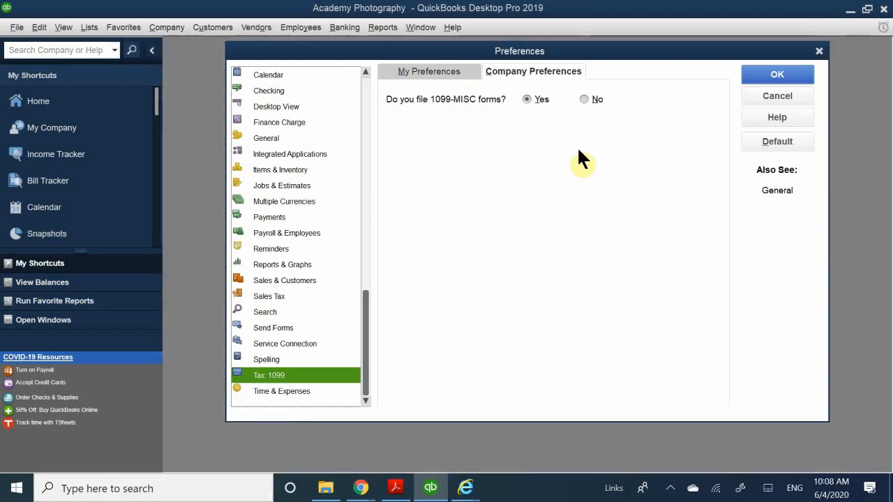
Check the company and personal preferences for Tax: 1099, ending on the company preferences
{"action": "left_click", "coordinate": [492, 67]}
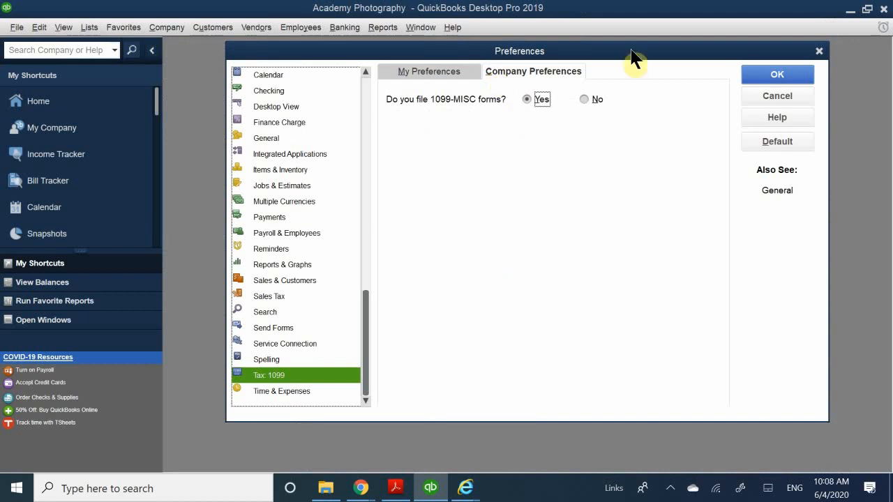
{"action": "left_click", "coordinate": [426, 72]}
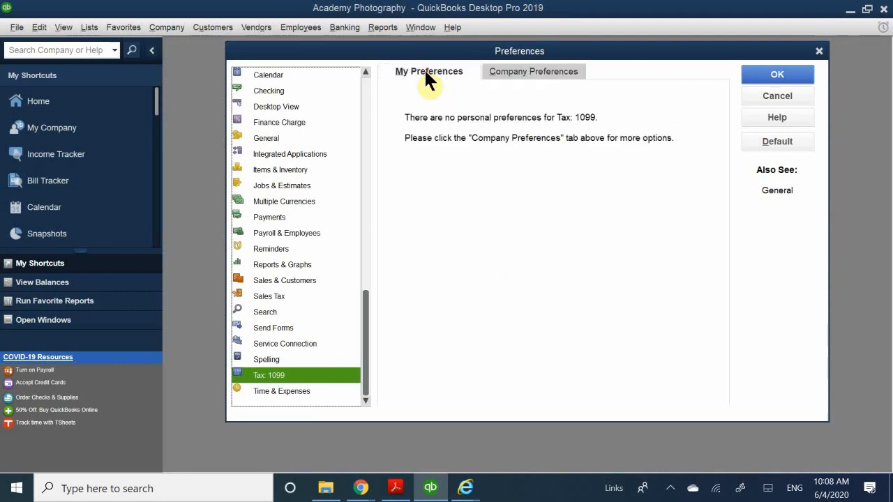
{"action": "left_click", "coordinate": [527, 72]}
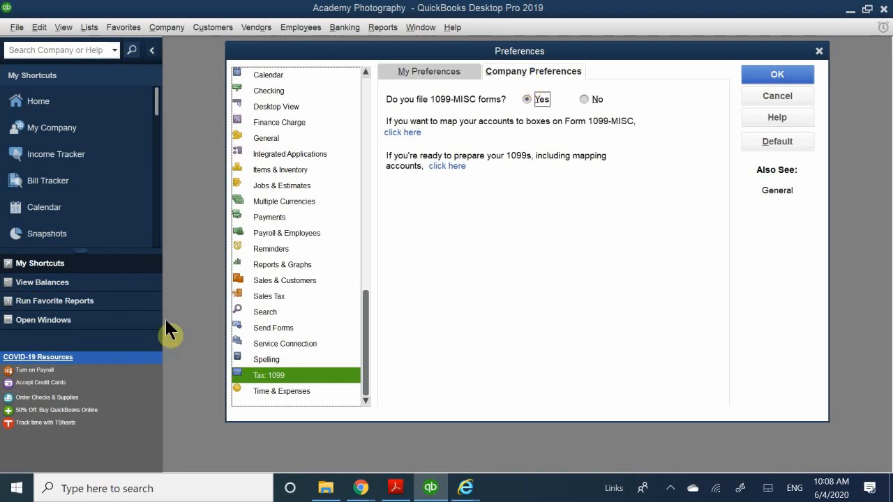
Set the Sales Tax company preferences to not charge sales tax and save the change
{"action": "left_click", "coordinate": [251, 297]}
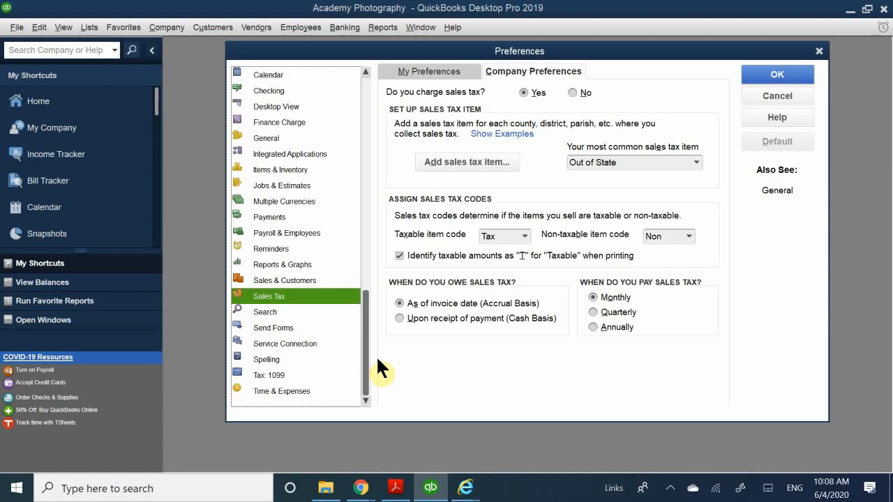
{"action": "left_click", "coordinate": [573, 94]}
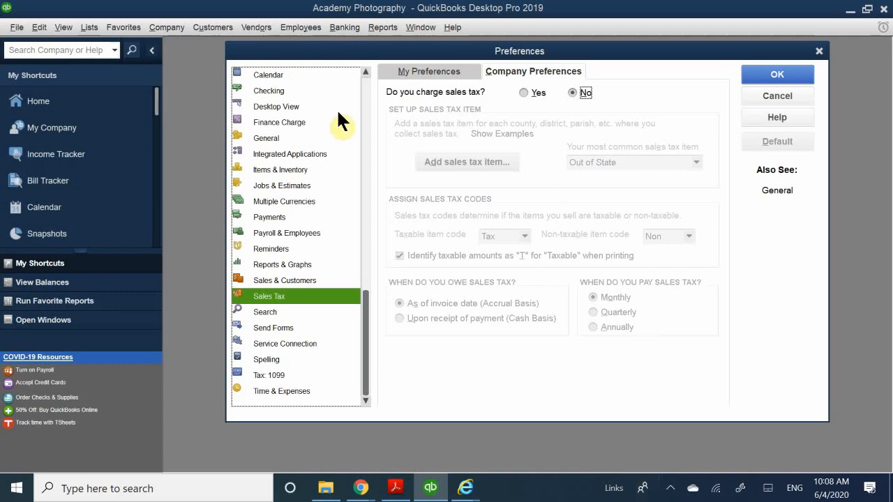
{"action": "left_click", "coordinate": [259, 77]}
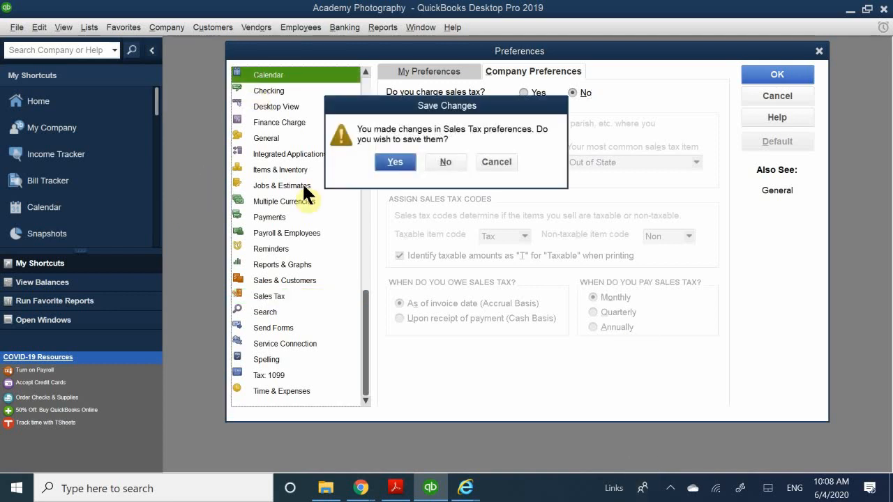
{"action": "left_click", "coordinate": [407, 160]}
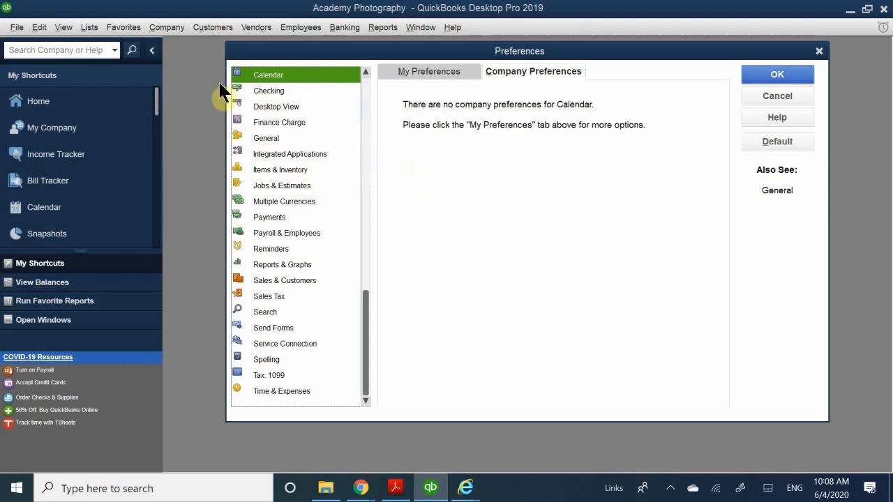
Review the Accounting company preferences, including the account number, class tracking, date warning and closing date options
{"action": "scroll", "coordinate": [265, 97], "scroll_direction": "up", "scroll_amount": 1}
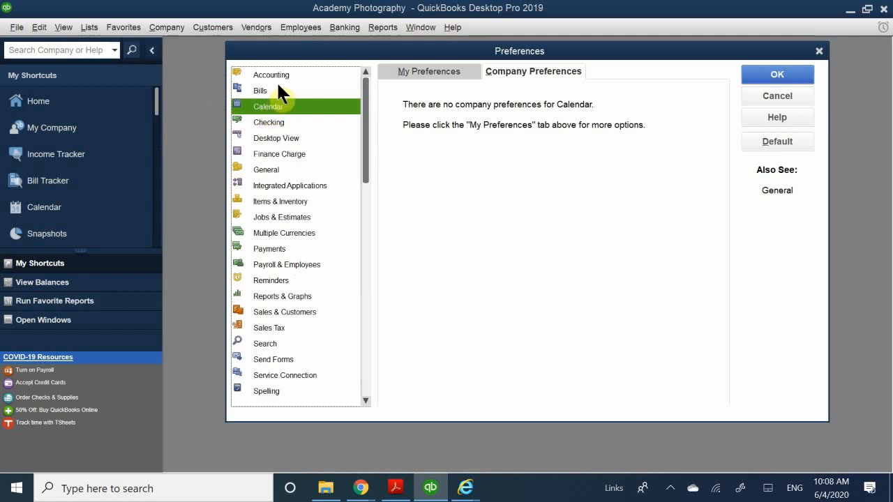
{"action": "left_click", "coordinate": [287, 75]}
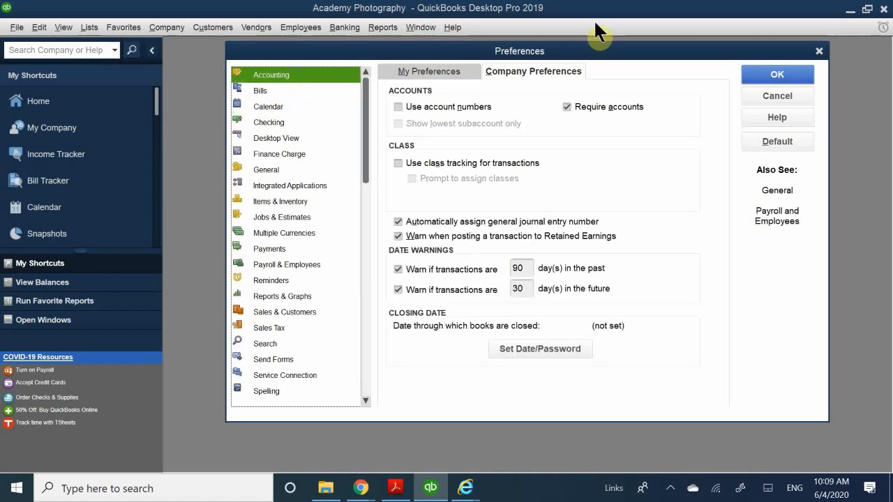
{"action": "left_click", "coordinate": [512, 70]}
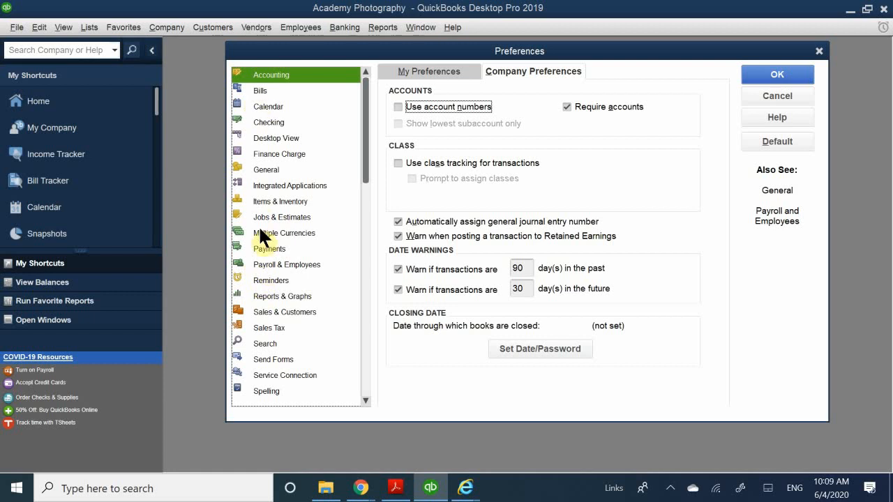
In the Reports & Graphs company preferences, try the Cash summary reports basis and set it back to Accrual
{"action": "left_click", "coordinate": [278, 296]}
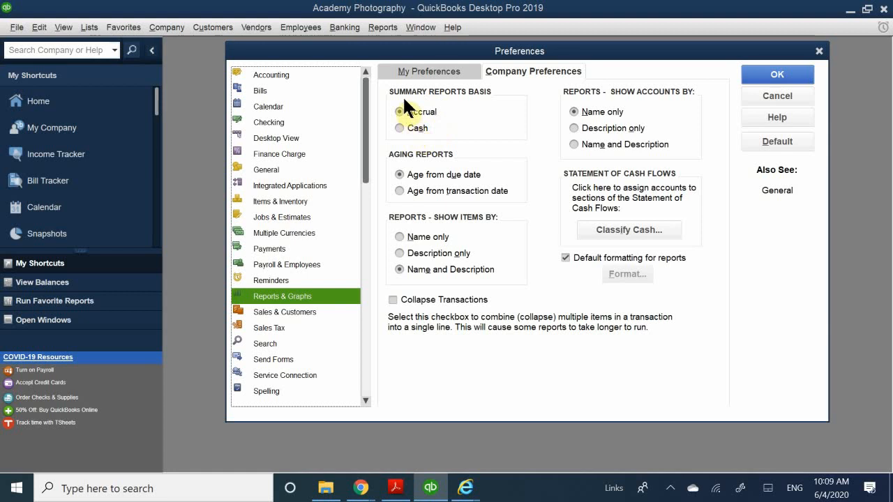
{"action": "left_click", "coordinate": [413, 124]}
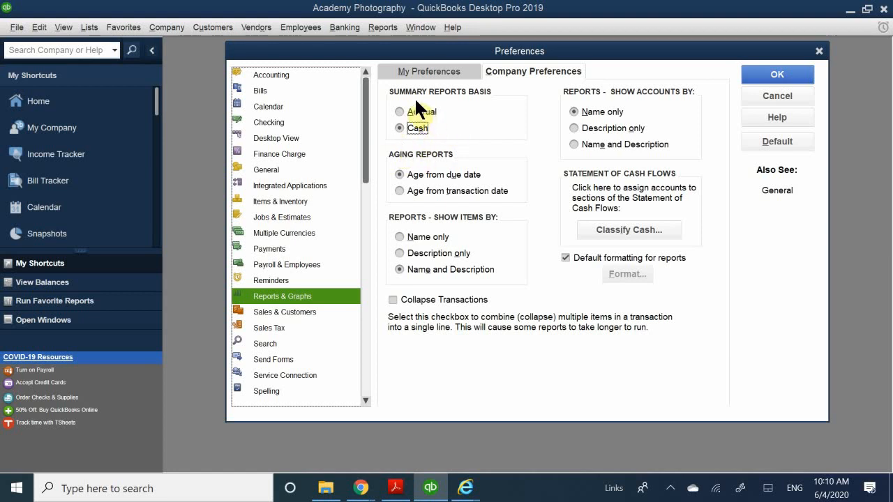
{"action": "left_click", "coordinate": [421, 112]}
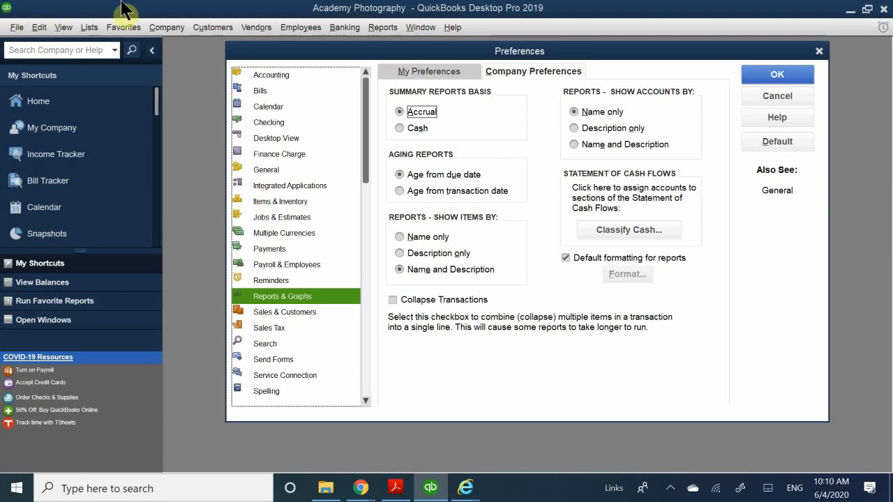
Accept the settings to close the Preferences window and reopen the Home page
{"action": "scroll", "coordinate": [321, 167], "scroll_direction": "down", "scroll_amount": 1}
{"action": "scroll", "coordinate": [273, 166], "scroll_direction": "up", "scroll_amount": 1}
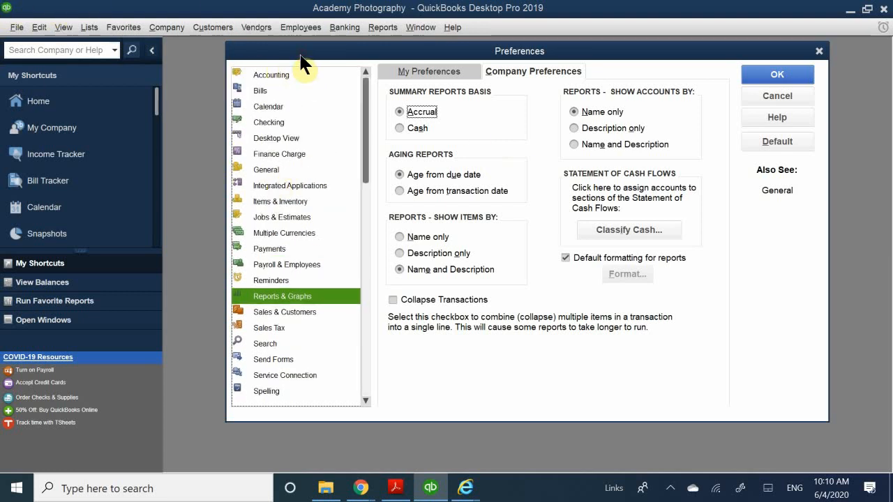
{"action": "left_click_drag", "start_coordinate": [304, 54], "coordinate": [265, 59]}
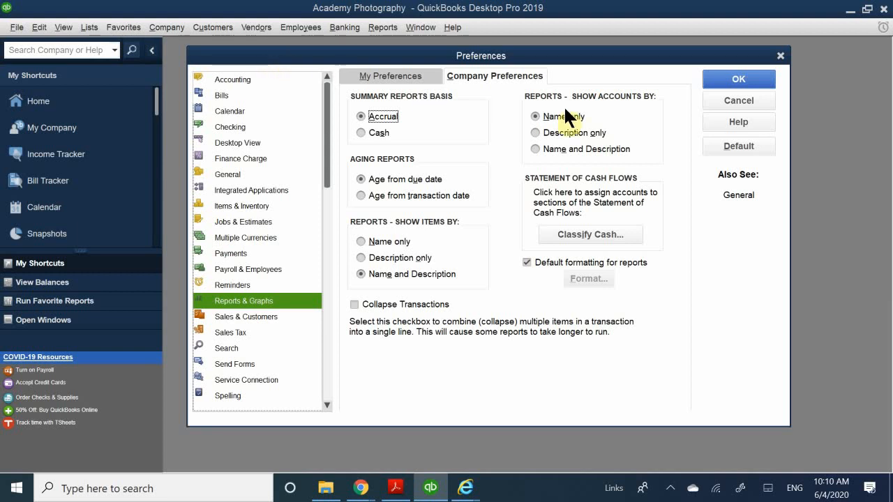
{"action": "left_click", "coordinate": [741, 79]}
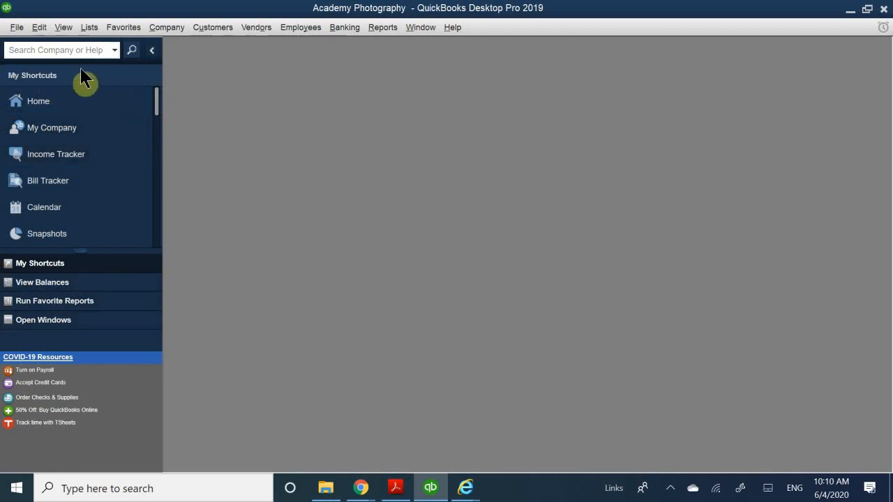
{"action": "left_click", "coordinate": [59, 103]}
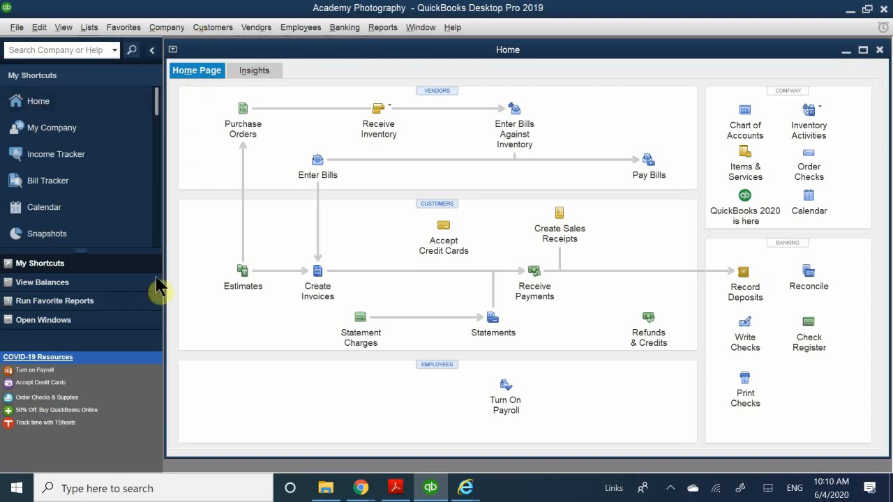
Switch to the Chapter 12 PDF in Acrobat Reader and review the bank account setup steps and the introduction to the chart of accounts
{"action": "left_click", "coordinate": [396, 487]}
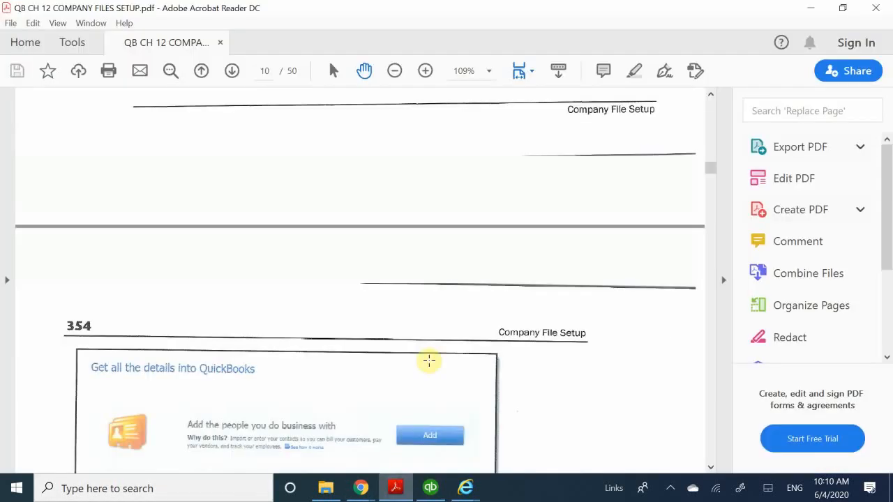
{"action": "scroll", "coordinate": [325, 307], "scroll_direction": "down", "scroll_amount": 10}
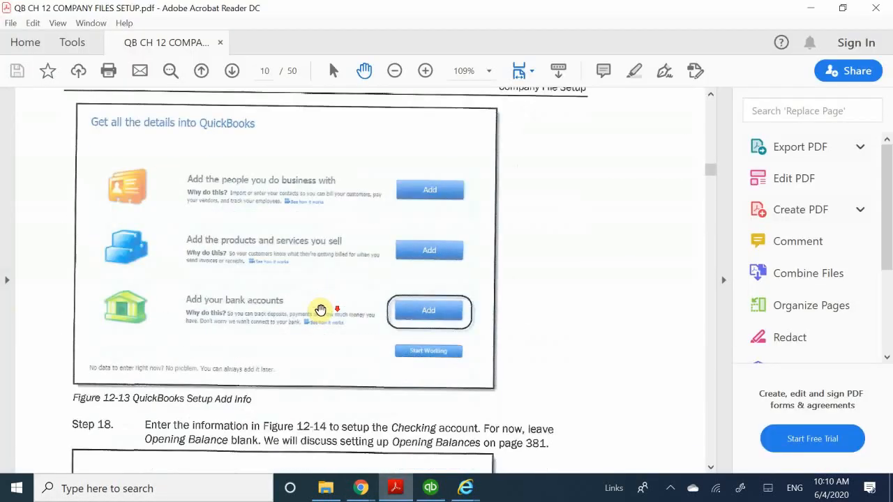
{"action": "scroll", "coordinate": [320, 310], "scroll_direction": "down", "scroll_amount": 2}
{"action": "scroll", "coordinate": [317, 321], "scroll_direction": "down", "scroll_amount": 7}
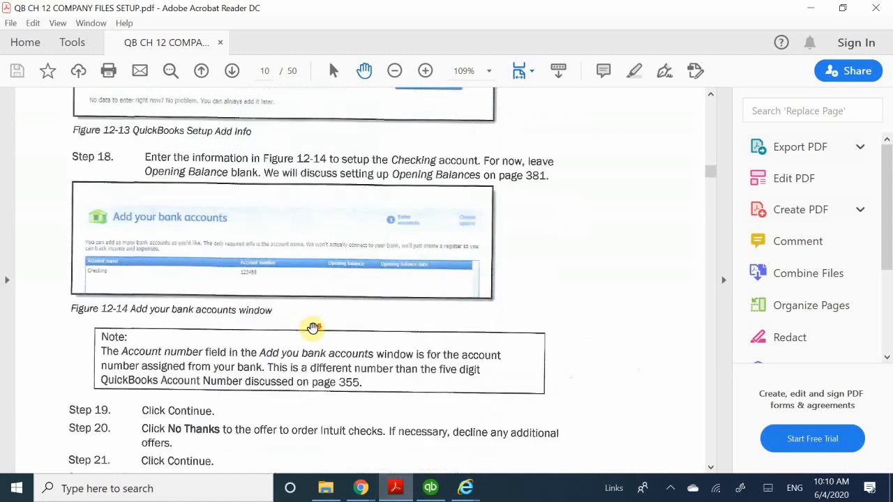
{"action": "scroll", "coordinate": [317, 323], "scroll_direction": "down", "scroll_amount": 3}
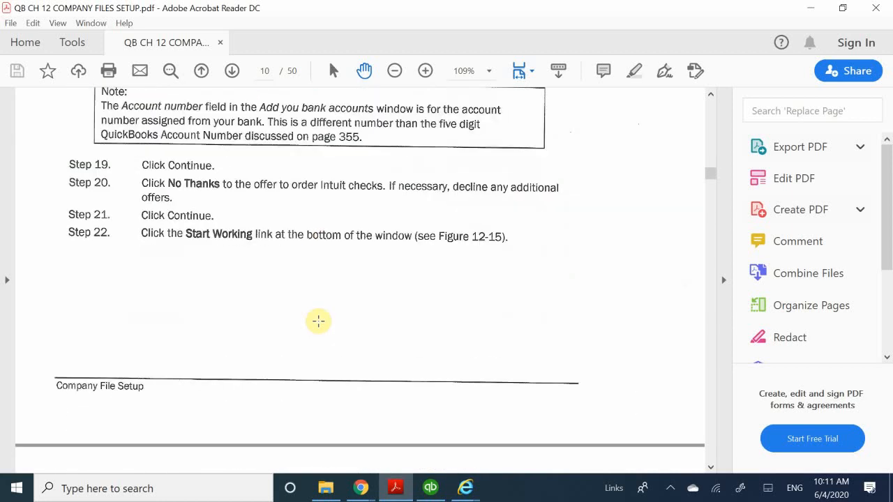
{"action": "scroll", "coordinate": [318, 321], "scroll_direction": "down", "scroll_amount": 11}
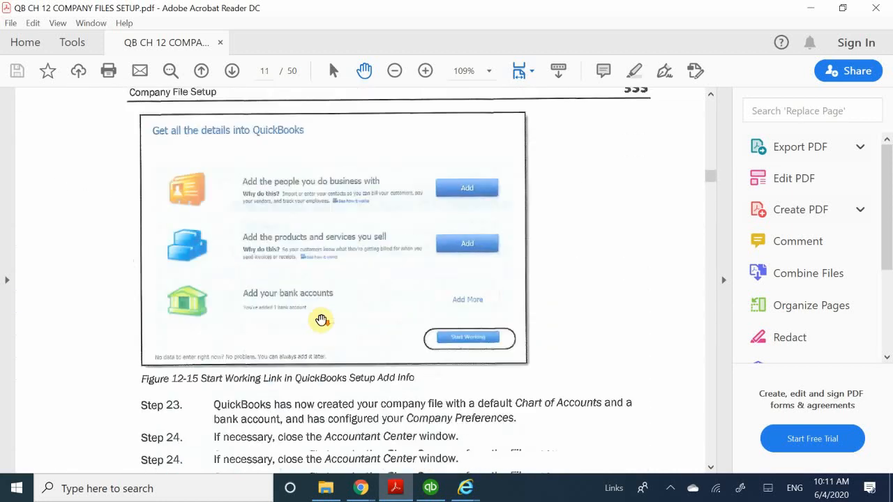
{"action": "scroll", "coordinate": [321, 319], "scroll_direction": "down", "scroll_amount": 11}
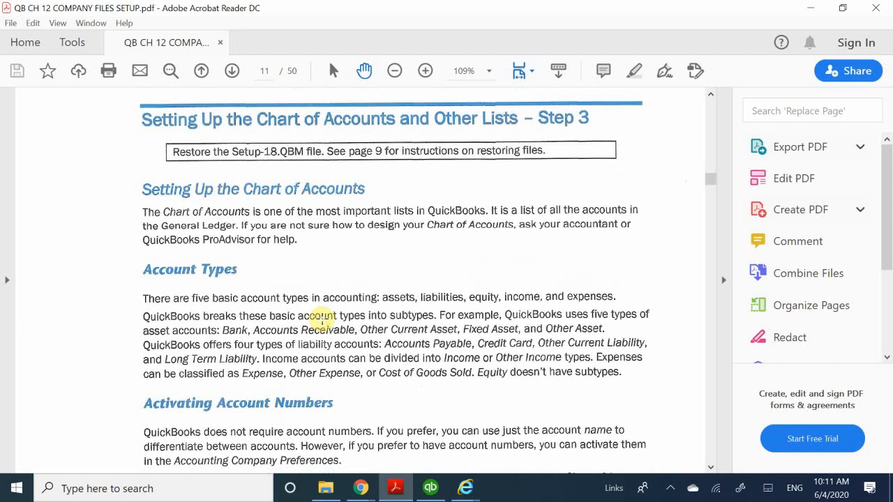
Read the guide's instructions on activating account numbers and on adding accounts and subaccounts to the chart of accounts
{"action": "scroll", "coordinate": [322, 318], "scroll_direction": "down", "scroll_amount": 6}
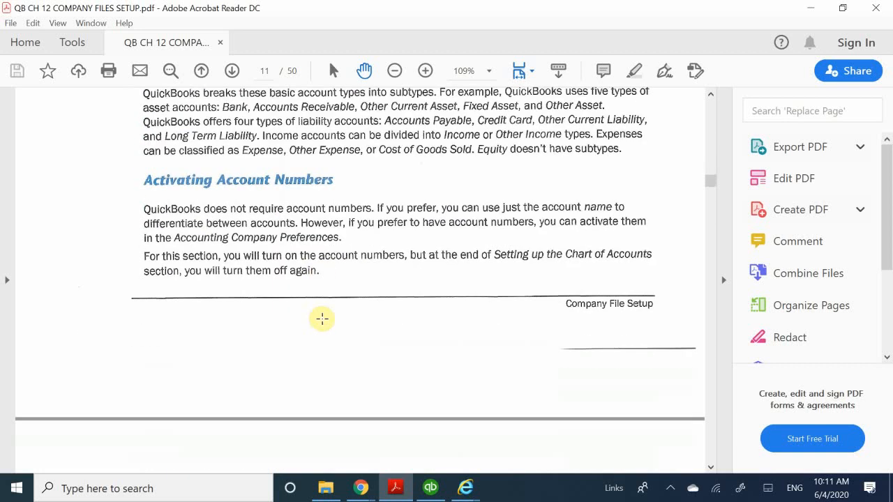
{"action": "scroll", "coordinate": [322, 319], "scroll_direction": "down", "scroll_amount": 13}
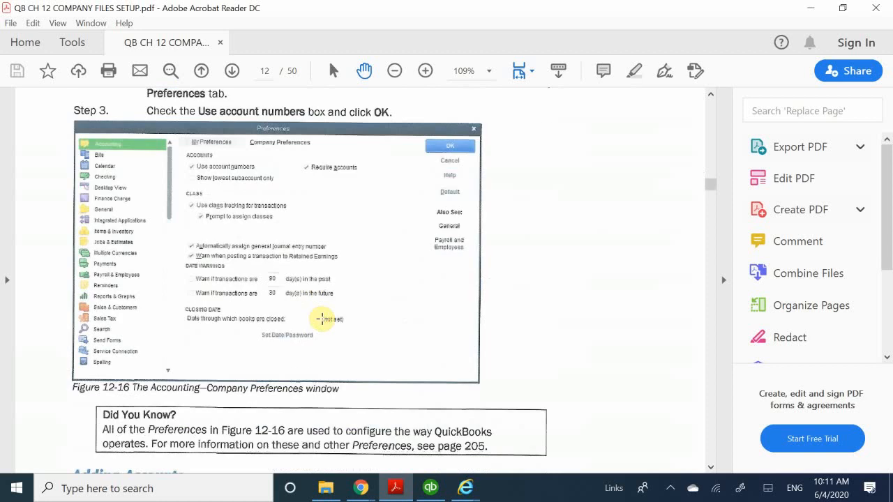
{"action": "scroll", "coordinate": [323, 318], "scroll_direction": "up", "scroll_amount": 6}
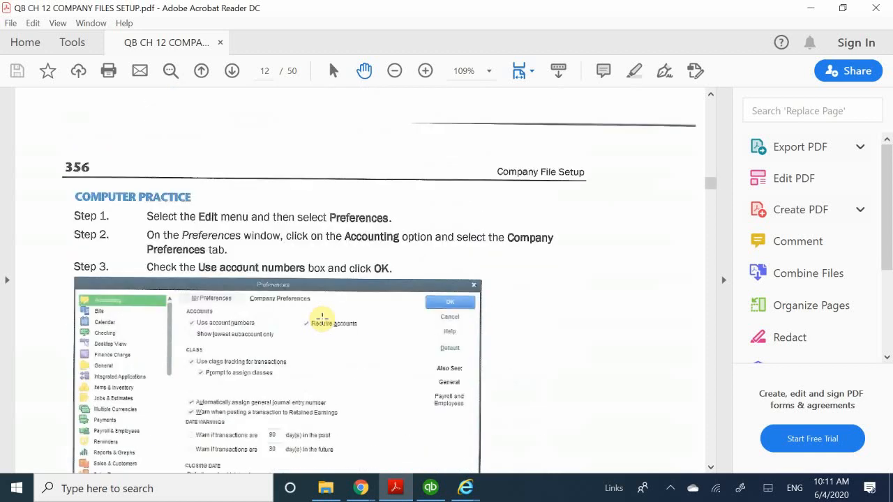
{"action": "scroll", "coordinate": [323, 319], "scroll_direction": "down", "scroll_amount": 12}
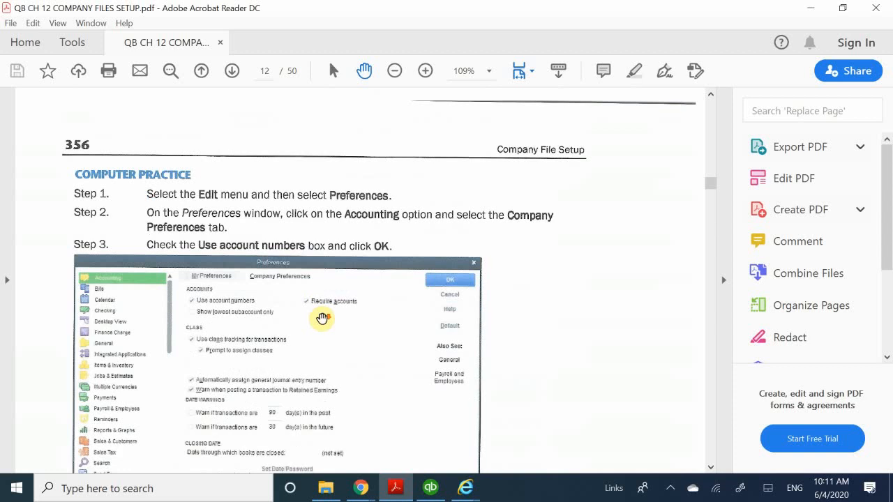
{"action": "scroll", "coordinate": [317, 328], "scroll_direction": "down", "scroll_amount": 20}
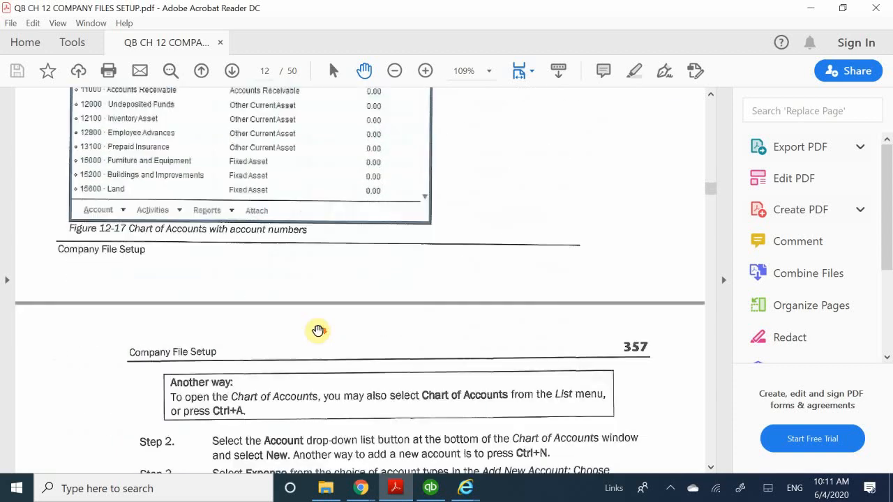
{"action": "scroll", "coordinate": [317, 331], "scroll_direction": "down", "scroll_amount": 20}
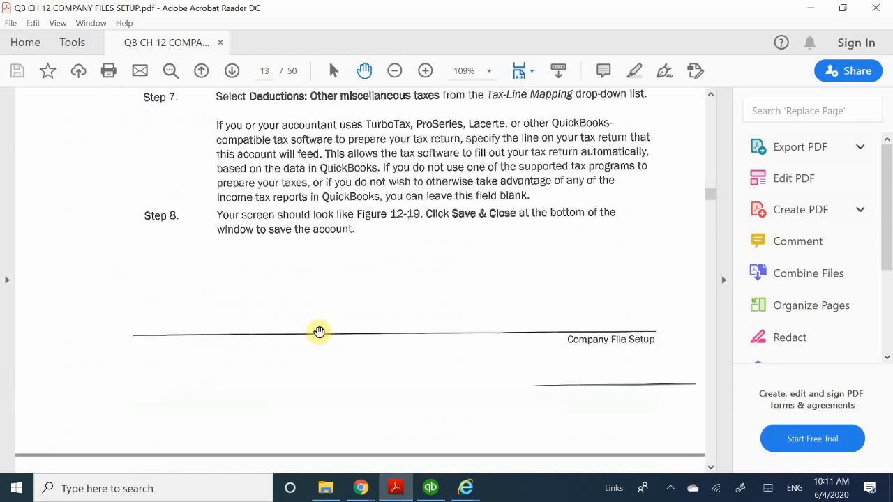
{"action": "scroll", "coordinate": [320, 333], "scroll_direction": "down", "scroll_amount": 17}
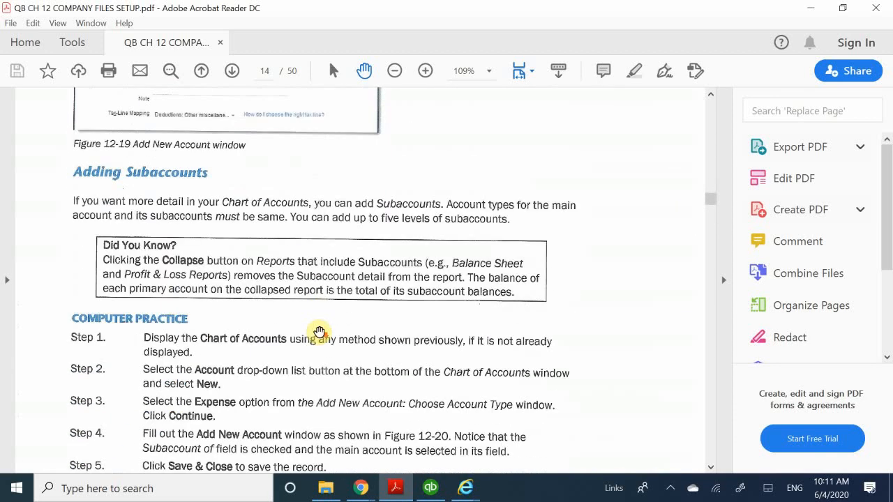
{"action": "scroll", "coordinate": [320, 332], "scroll_direction": "down", "scroll_amount": 10}
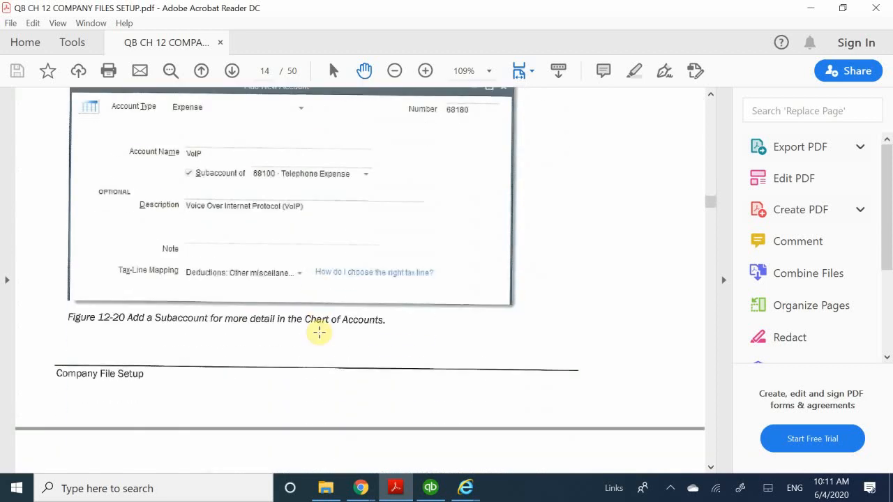
{"action": "scroll", "coordinate": [320, 332], "scroll_direction": "down", "scroll_amount": 10}
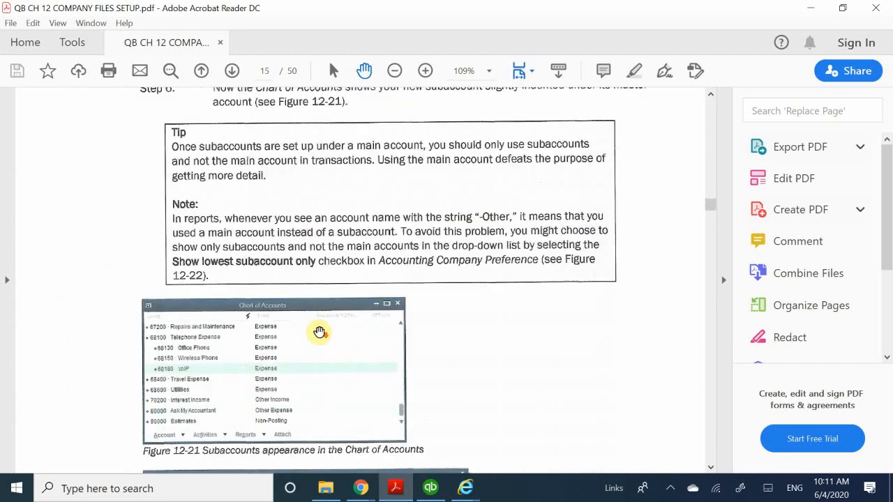
Read the guide's three options for removing accounts from the chart of accounts: deleting, deactivating and merging them
{"action": "scroll", "coordinate": [319, 332], "scroll_direction": "down", "scroll_amount": 4}
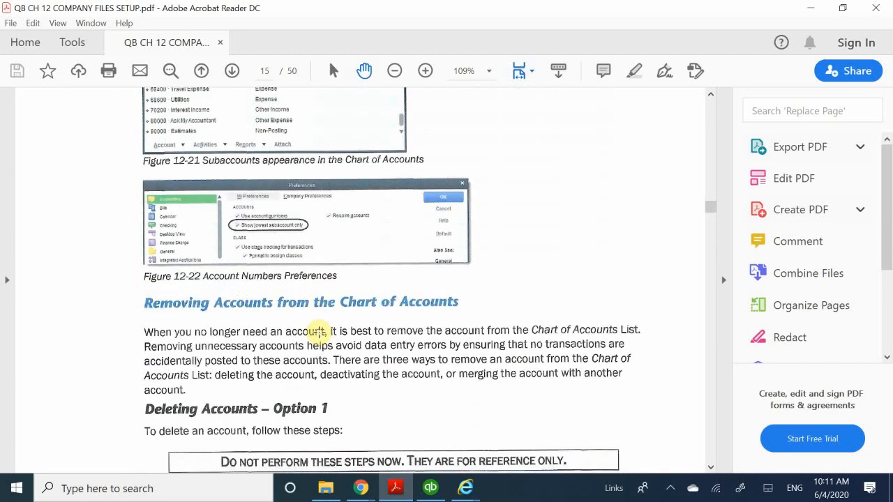
{"action": "scroll", "coordinate": [319, 332], "scroll_direction": "down", "scroll_amount": 8}
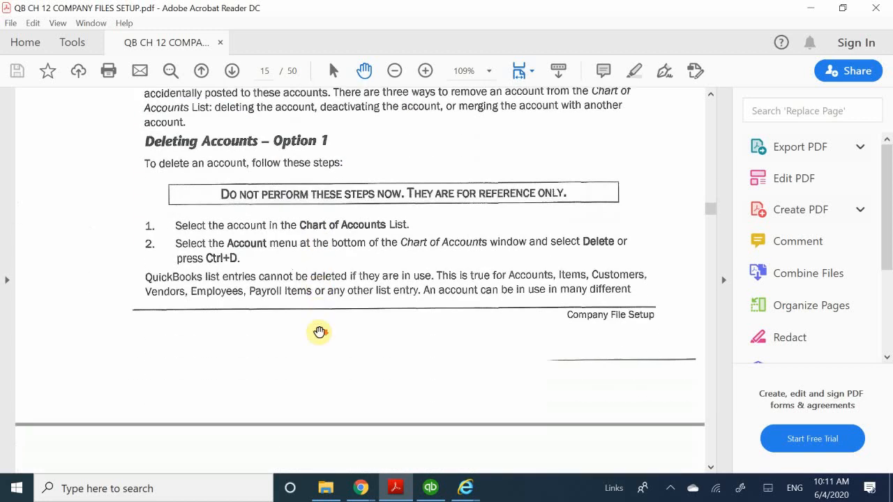
{"action": "scroll", "coordinate": [319, 332], "scroll_direction": "up", "scroll_amount": 4}
{"action": "scroll", "coordinate": [320, 330], "scroll_direction": "up", "scroll_amount": 5}
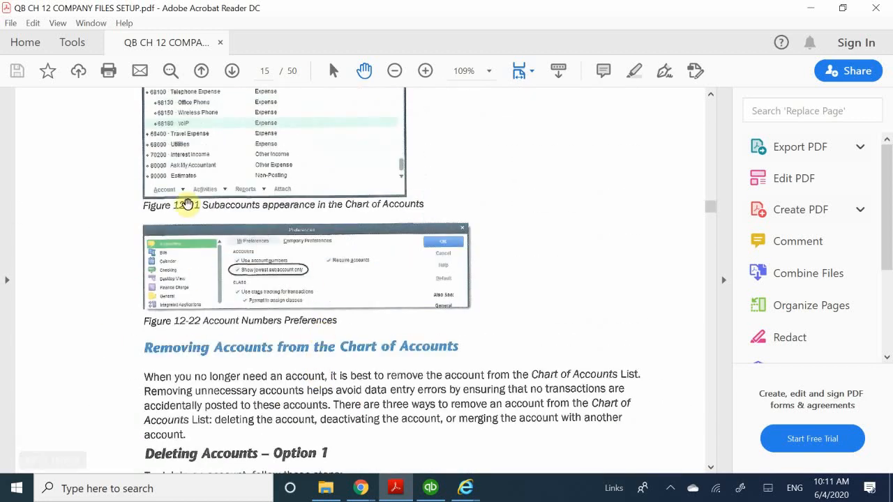
{"action": "scroll", "coordinate": [376, 331], "scroll_direction": "down", "scroll_amount": 12}
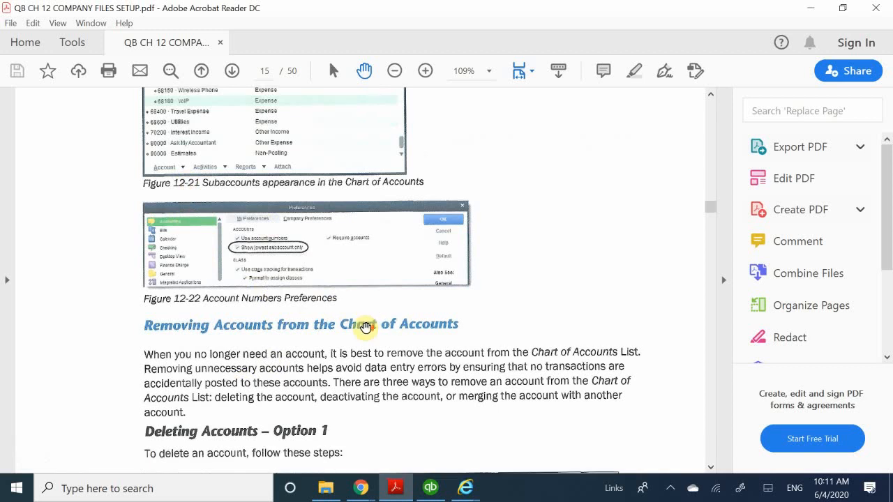
{"action": "scroll", "coordinate": [367, 330], "scroll_direction": "down", "scroll_amount": 10}
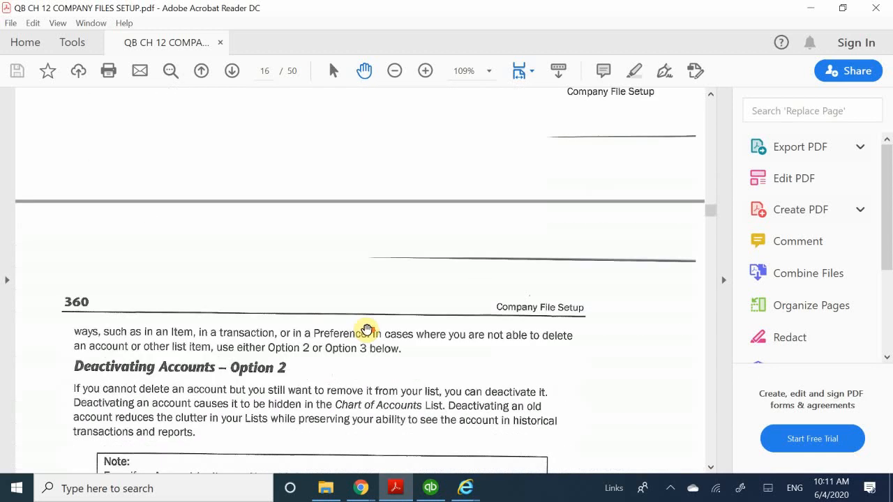
{"action": "scroll", "coordinate": [367, 330], "scroll_direction": "down", "scroll_amount": 7}
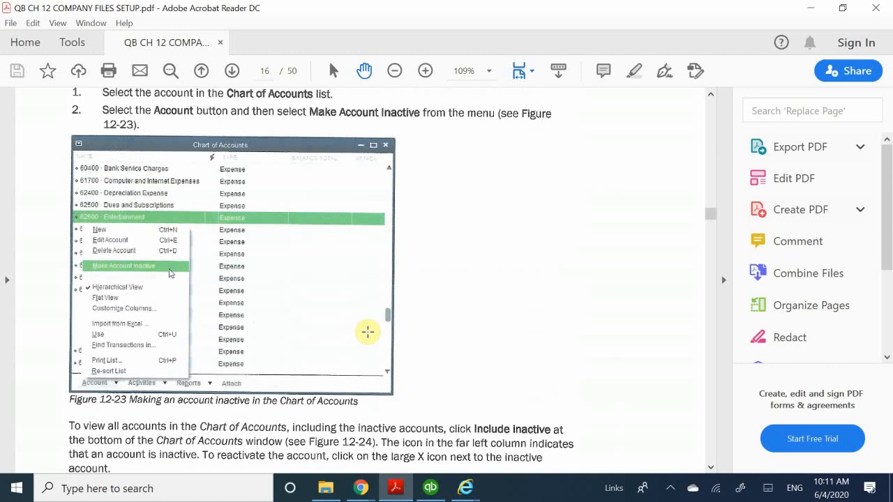
{"action": "scroll", "coordinate": [367, 332], "scroll_direction": "down", "scroll_amount": 16}
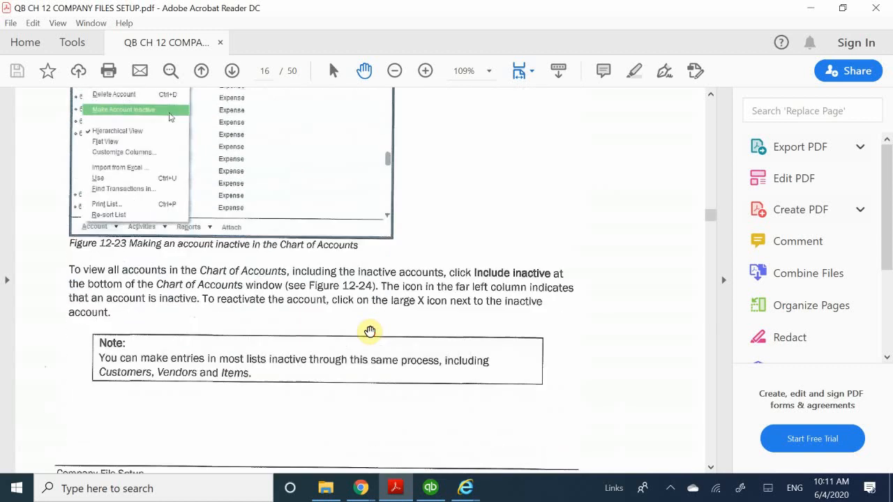
{"action": "scroll", "coordinate": [371, 331], "scroll_direction": "down", "scroll_amount": 5}
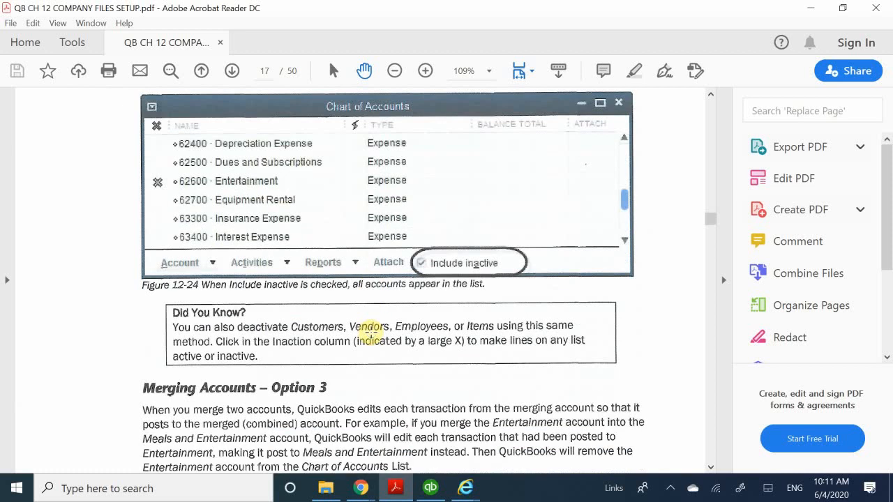
{"action": "scroll", "coordinate": [367, 329], "scroll_direction": "down", "scroll_amount": 8}
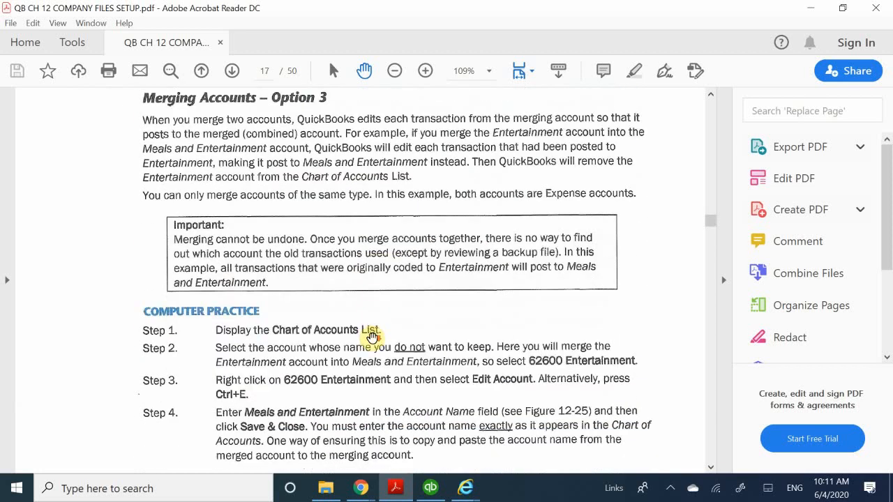
{"action": "scroll", "coordinate": [371, 335], "scroll_direction": "down", "scroll_amount": 14}
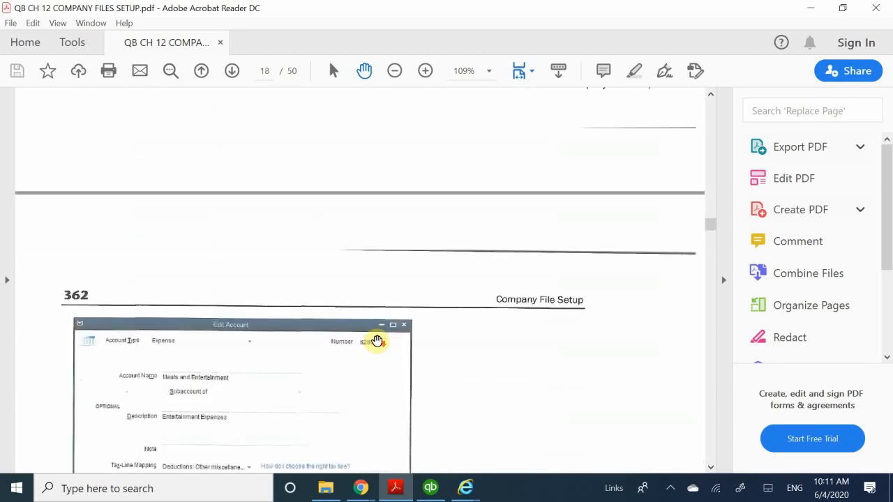
{"action": "scroll", "coordinate": [377, 341], "scroll_direction": "down", "scroll_amount": 11}
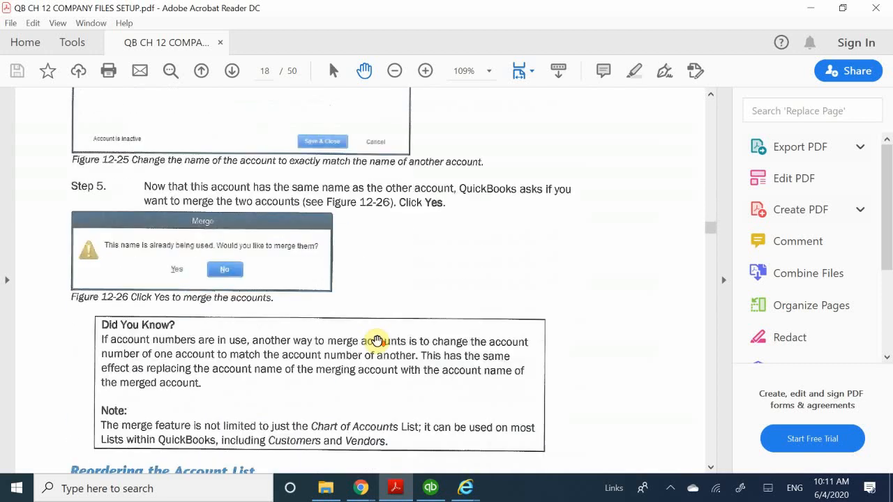
Read the guide's section on reordering the account list, including sorting by name and removing the sorting
{"action": "scroll", "coordinate": [377, 341], "scroll_direction": "down", "scroll_amount": 3}
{"action": "scroll", "coordinate": [377, 341], "scroll_direction": "down", "scroll_amount": 5}
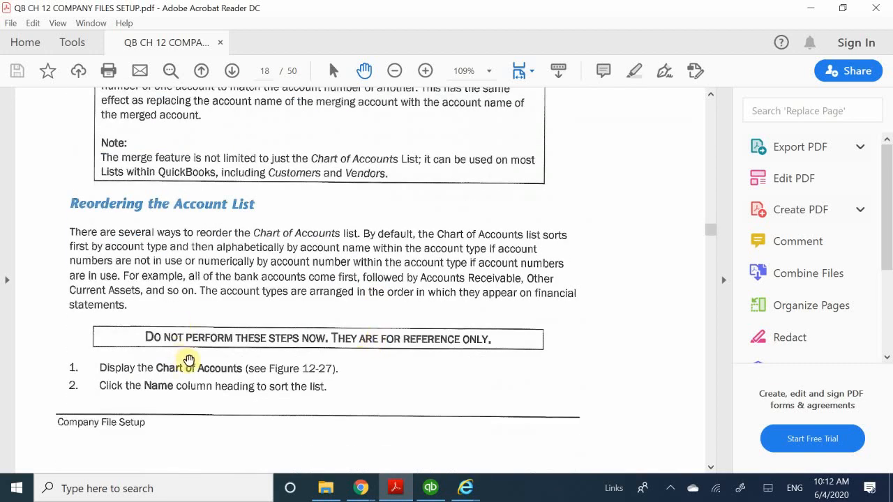
{"action": "scroll", "coordinate": [188, 361], "scroll_direction": "down", "scroll_amount": 7}
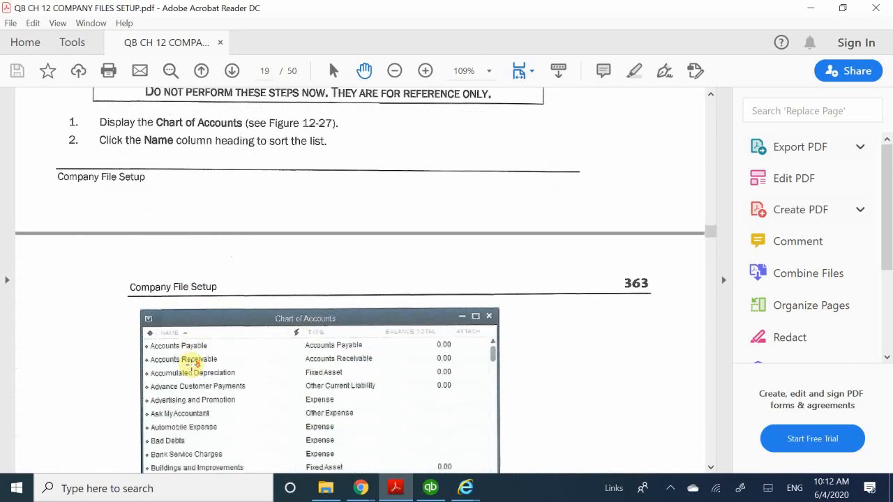
{"action": "scroll", "coordinate": [192, 362], "scroll_direction": "down", "scroll_amount": 14}
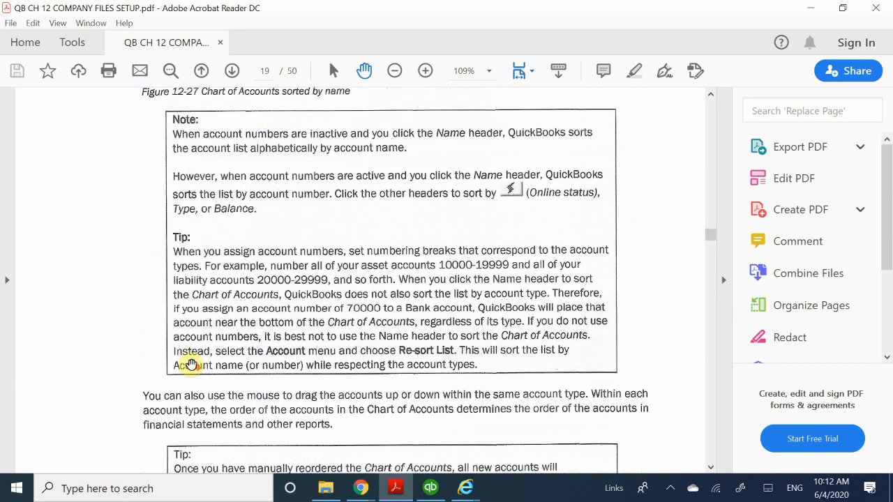
{"action": "scroll", "coordinate": [191, 363], "scroll_direction": "down", "scroll_amount": 18}
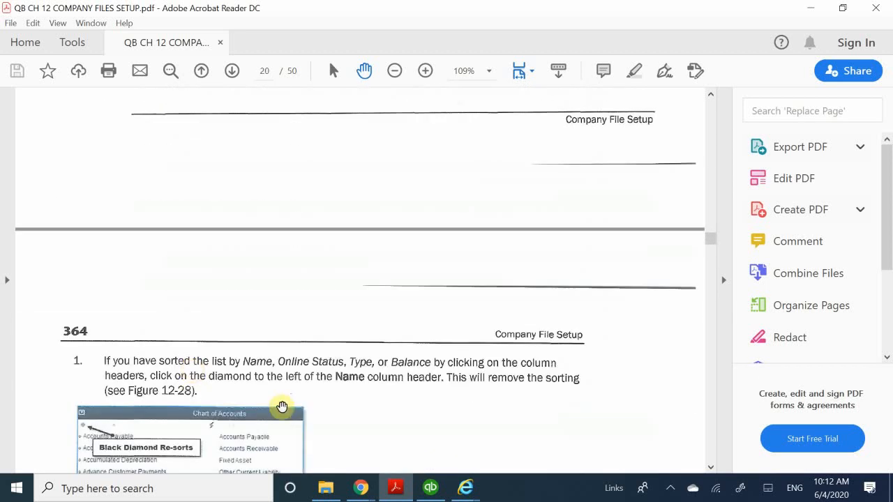
Switch back to QuickBooks, open the Chart of Accounts in a maximized window and look through its accounts
{"action": "left_click", "coordinate": [438, 491]}
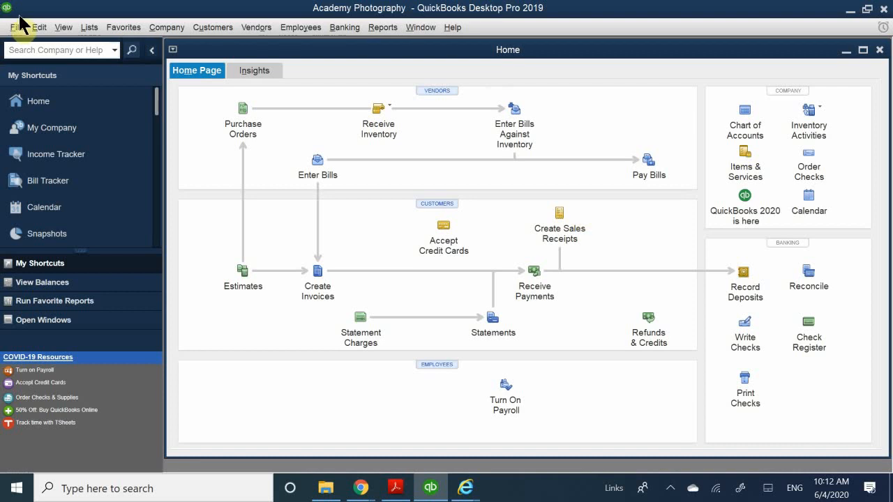
{"action": "left_click", "coordinate": [84, 28]}
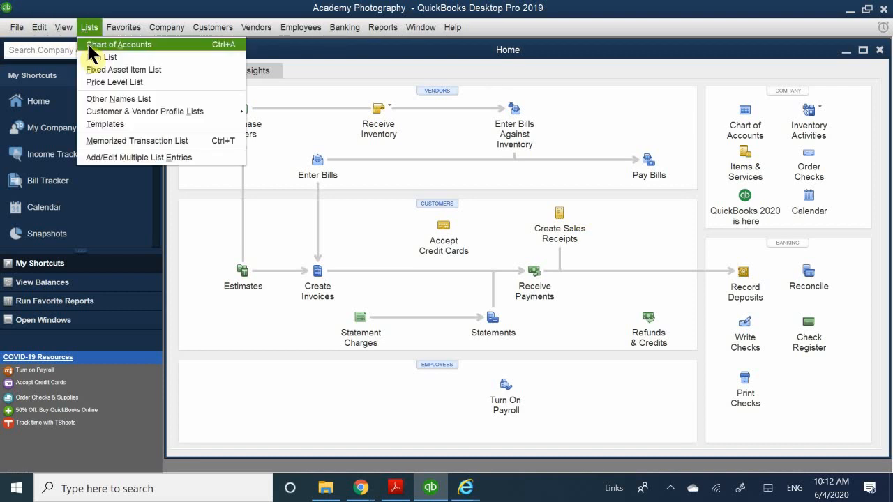
{"action": "left_click", "coordinate": [93, 49]}
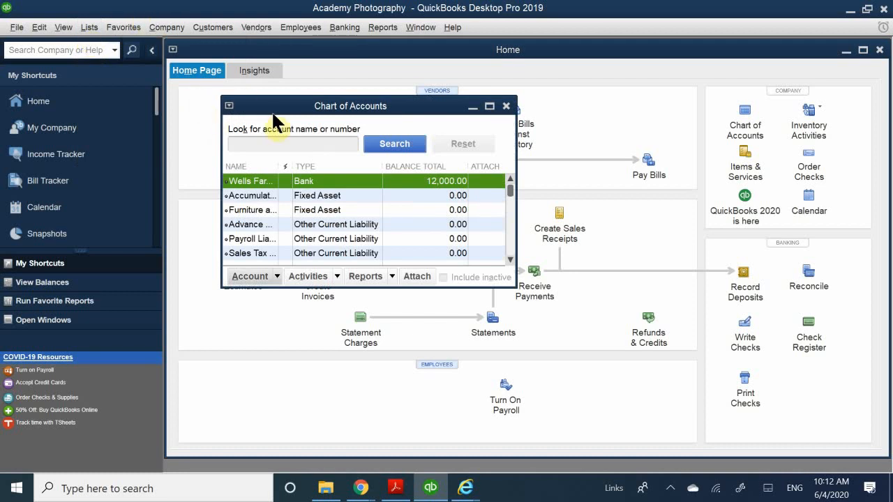
{"action": "double_click", "coordinate": [290, 112]}
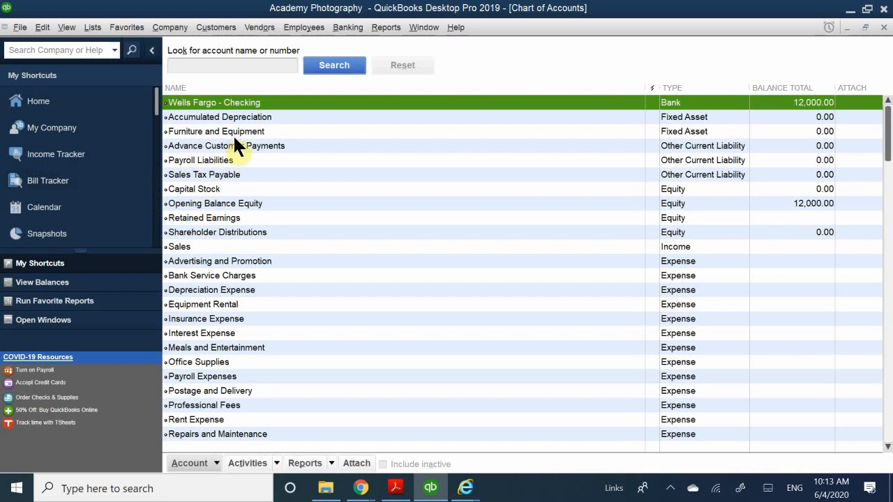
{"action": "scroll", "coordinate": [230, 143], "scroll_direction": "down", "scroll_amount": 2}
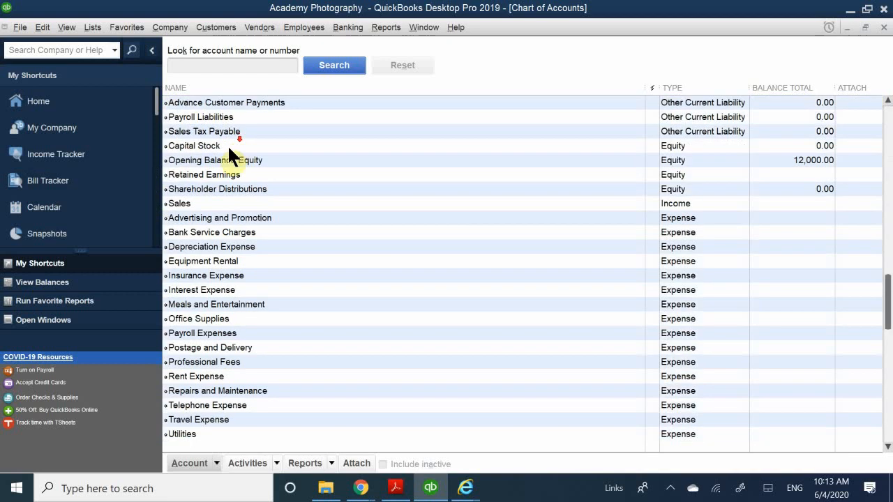
Look through the whole chart of accounts, from the bank account to the non-posting Estimates account
{"action": "scroll", "coordinate": [219, 247], "scroll_direction": "up", "scroll_amount": 2}
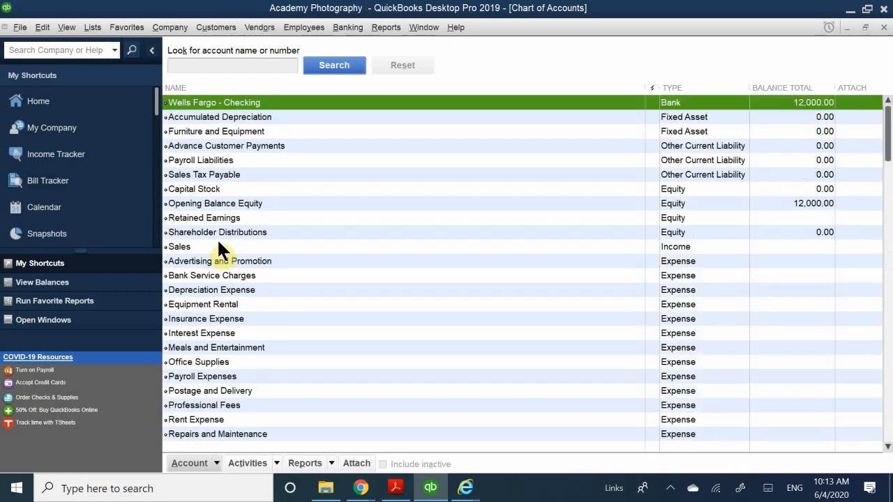
{"action": "scroll", "coordinate": [228, 234], "scroll_direction": "down", "scroll_amount": 1}
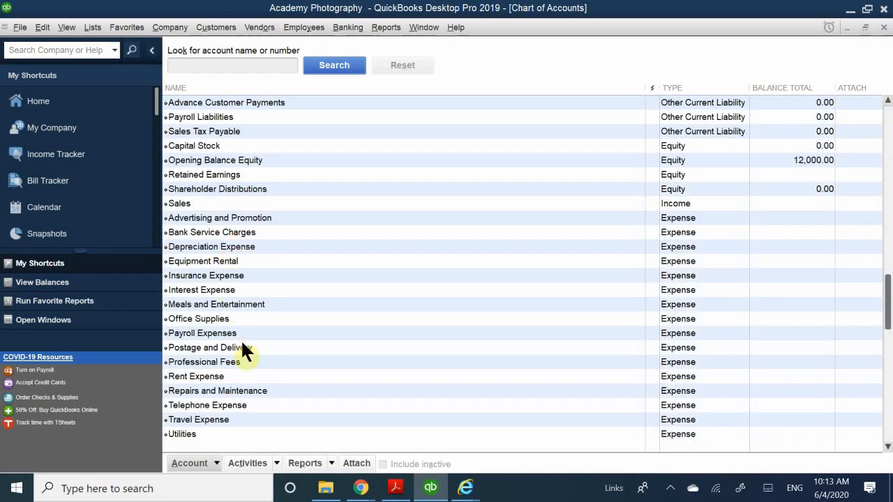
{"action": "scroll", "coordinate": [217, 354], "scroll_direction": "down", "scroll_amount": 1}
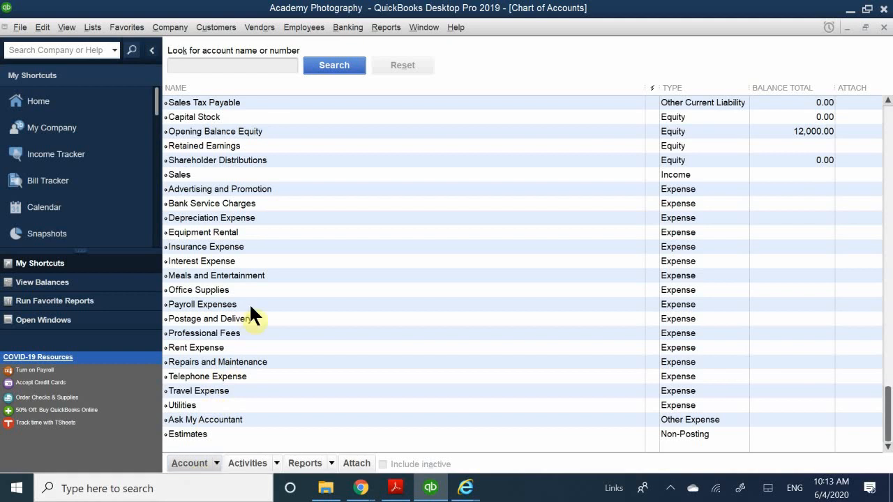
{"action": "scroll", "coordinate": [251, 322], "scroll_direction": "up", "scroll_amount": 2}
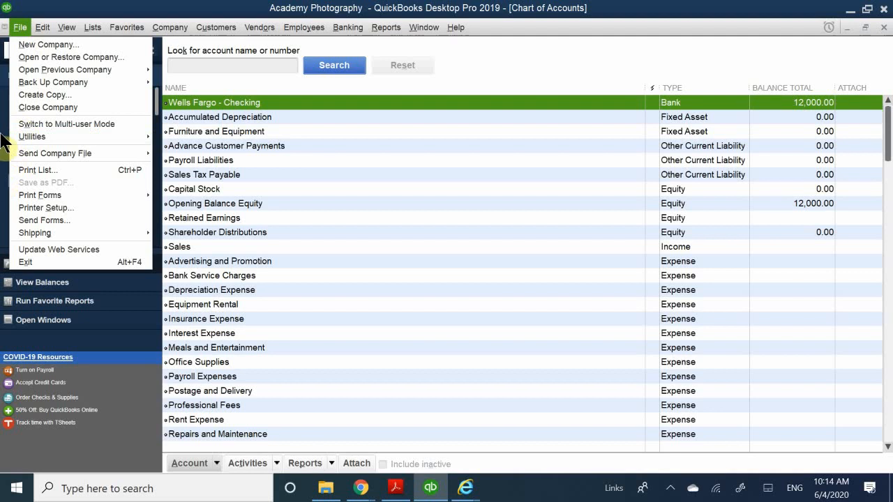
{"action": "left_click", "coordinate": [15, 27]}
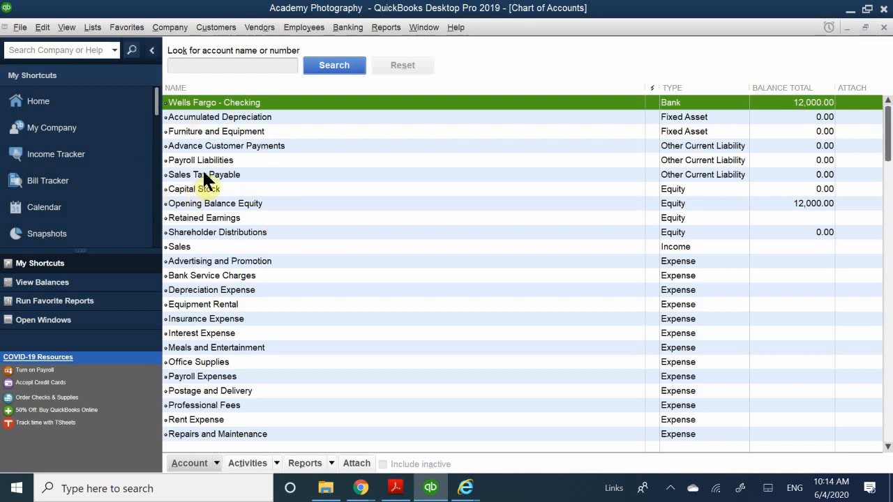
{"action": "scroll", "coordinate": [183, 233], "scroll_direction": "down", "scroll_amount": 3}
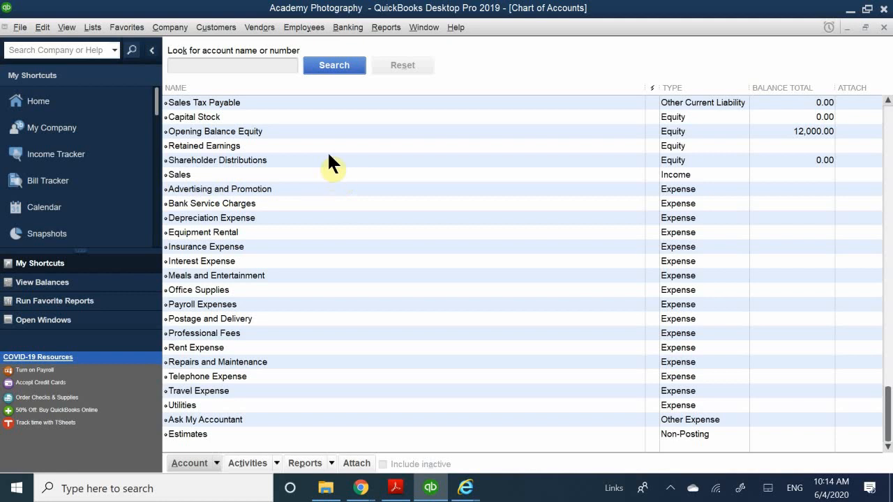
Try to delete the Wells Fargo - Checking account from the chart of accounts
{"action": "left_click", "coordinate": [189, 465]}
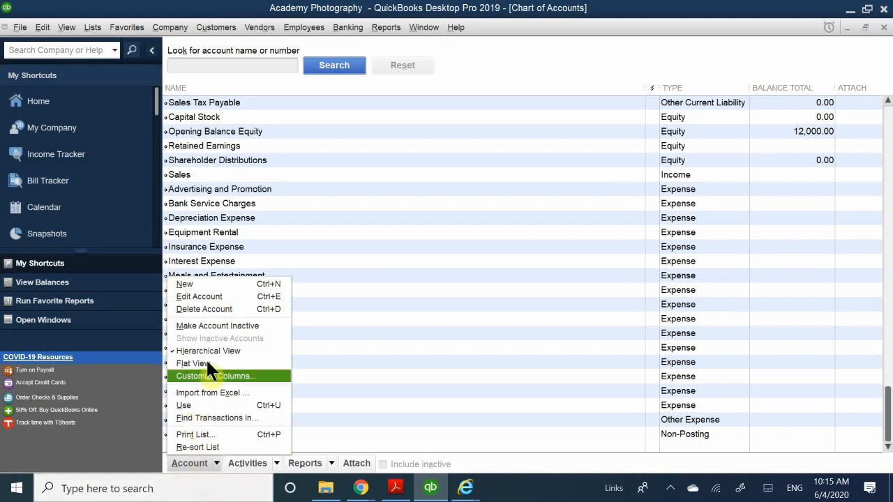
{"action": "left_click", "coordinate": [233, 309]}
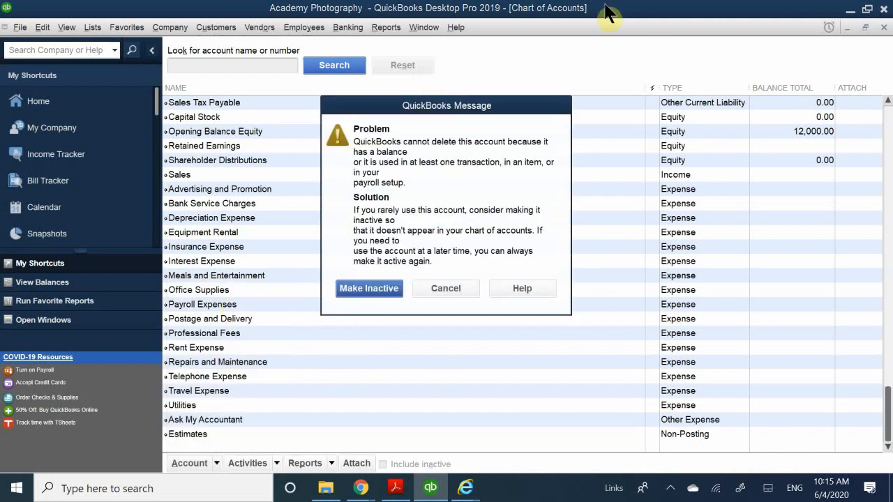
{"action": "left_click_drag", "start_coordinate": [478, 107], "coordinate": [414, 238]}
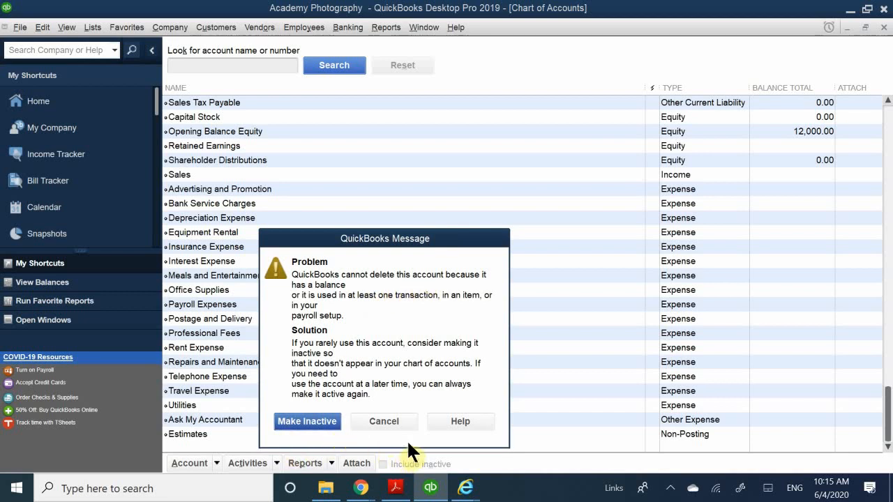
{"action": "left_click", "coordinate": [387, 422]}
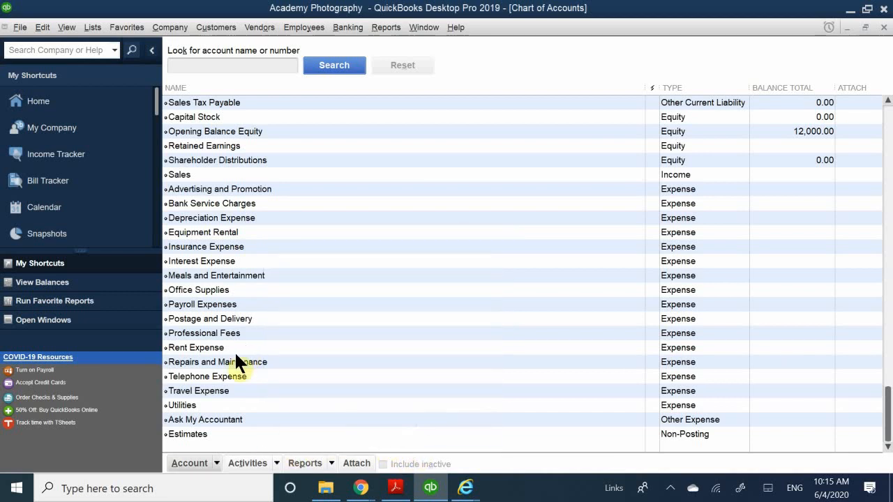
Start a new account in the chart of accounts with Income as its account type
{"action": "left_click", "coordinate": [216, 463]}
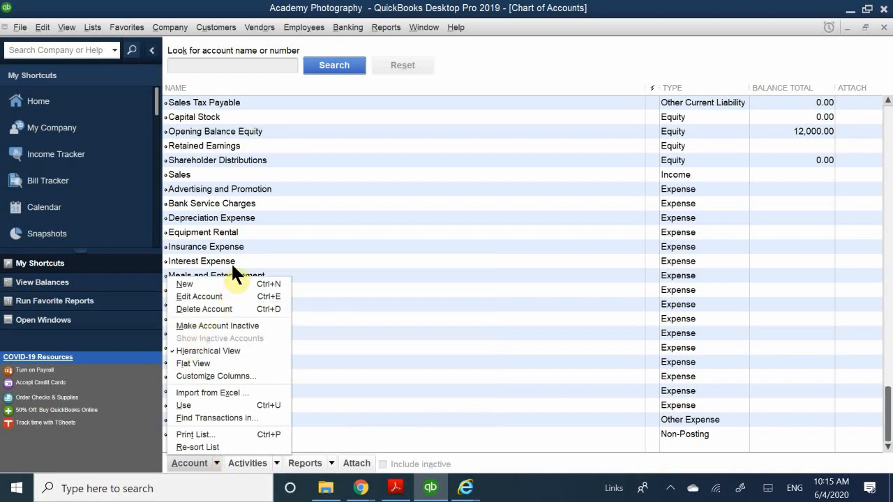
{"action": "left_click", "coordinate": [220, 283]}
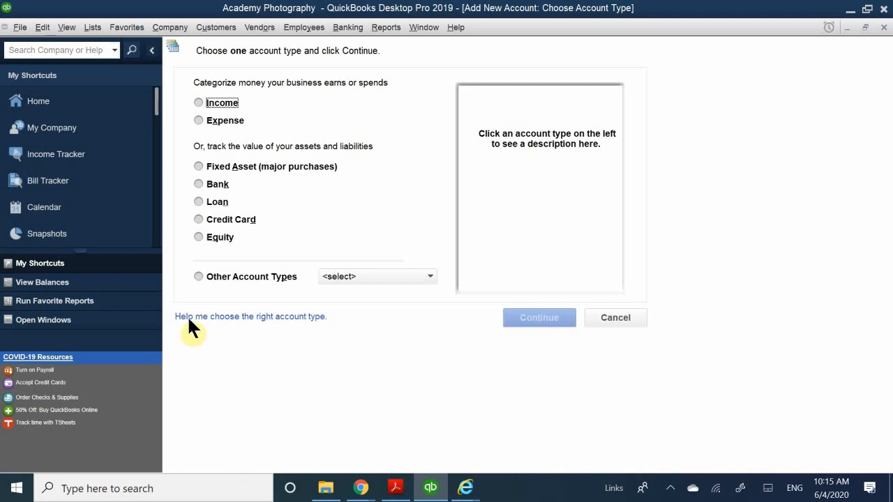
{"action": "left_click", "coordinate": [222, 104]}
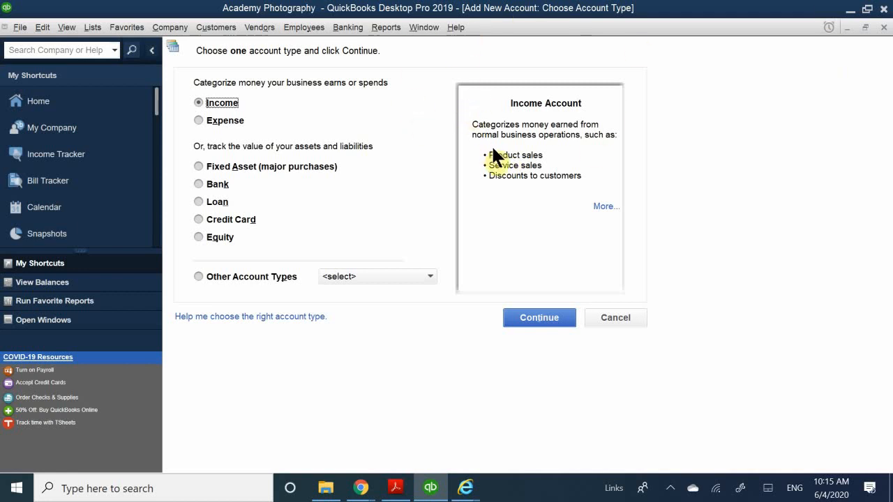
{"action": "left_click", "coordinate": [538, 319]}
{"action": "key", "text": "Escape"}
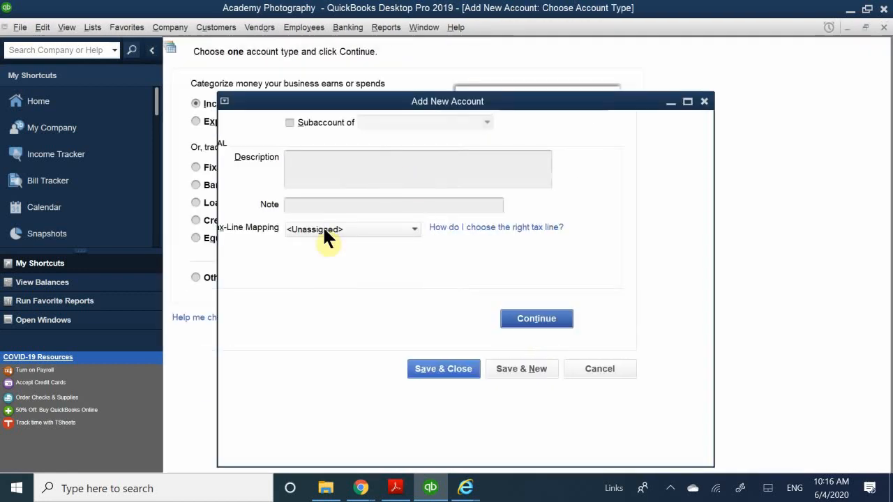
{"action": "key", "text": "Escape"}
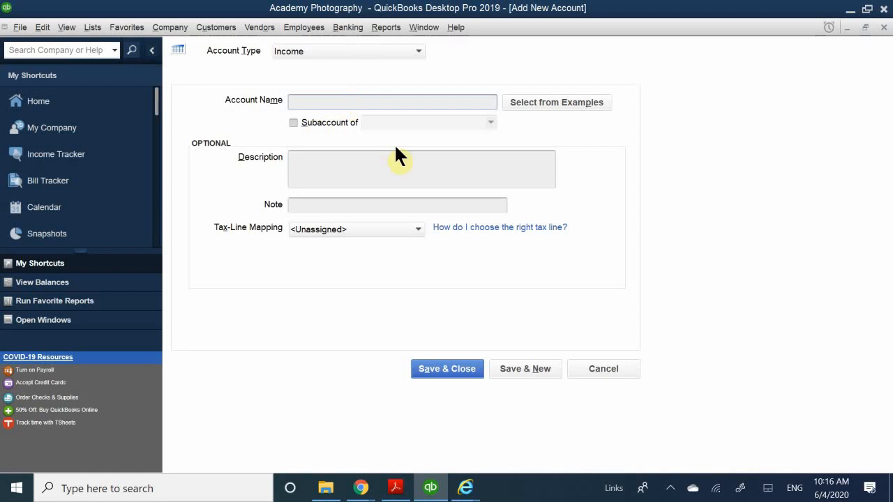
Name the new income account Service Revenue
{"action": "type", "text": "Ser"}
{"action": "type", "text": "vuce"}
{"action": "key", "text": "BackSpace"}
{"action": "key", "text": "BackSpace"}
{"action": "key", "text": "BackSpace"}
{"action": "key", "text": "BackSpace"}
{"action": "type", "text": "ice Revre"}
{"action": "key", "text": "BackSpace"}
{"action": "key", "text": "BackSpace"}
{"action": "type", "text": "ebu"}
{"action": "key", "text": "BackSpace"}
{"action": "key", "text": "BackSpace"}
{"action": "type", "text": "nue"}
Add the description "For all Photoshoots that require a photographer" to the Service Revenue account and save it
{"action": "left_click", "coordinate": [343, 170]}
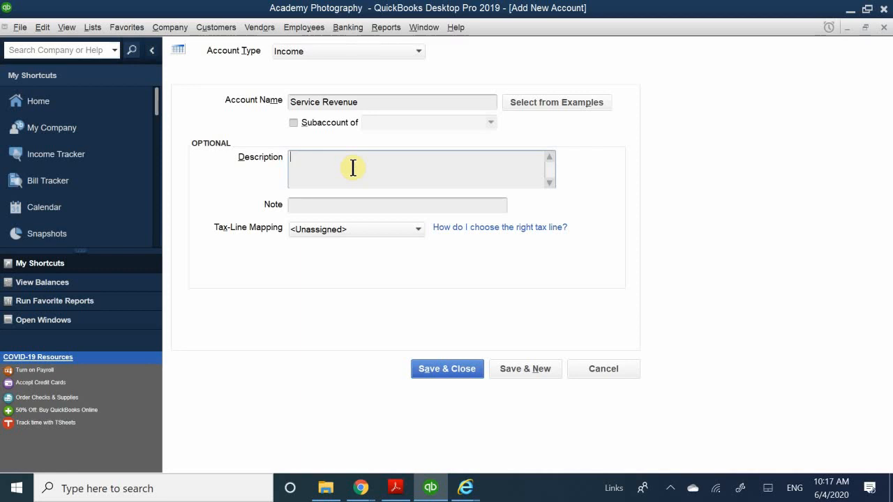
{"action": "type", "text": "For all Photoshoots "}
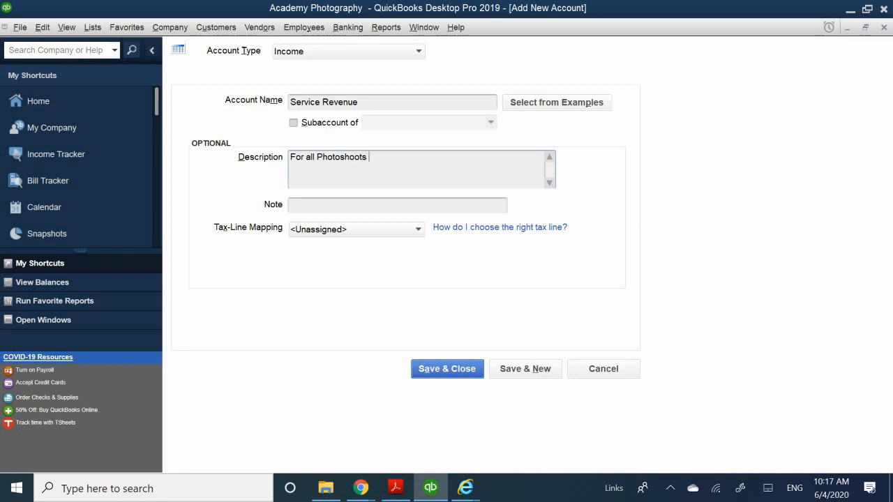
{"action": "type", "text": "that require a p"}
{"action": "type", "text": "hotographer"}
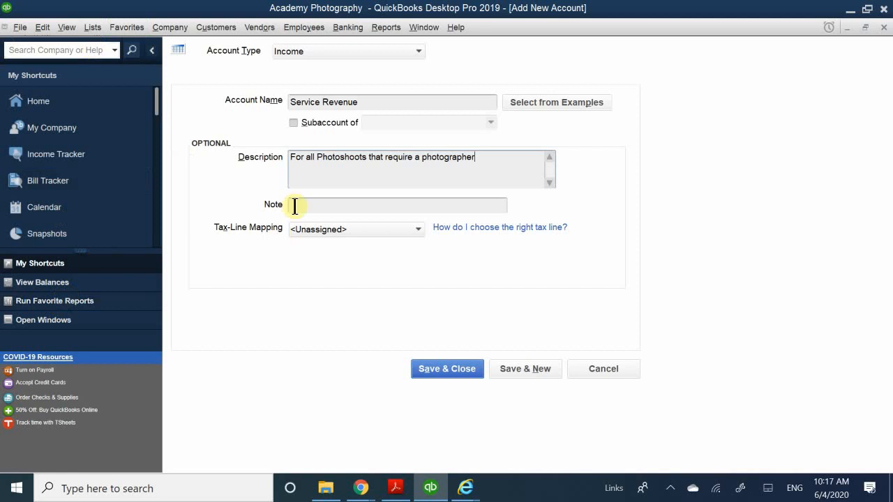
{"action": "left_click", "coordinate": [447, 369]}
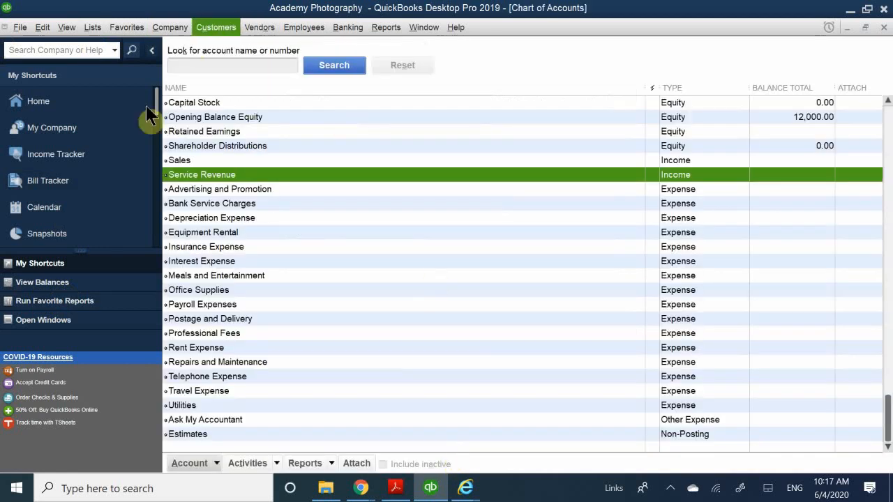
Examine the new Service Revenue account's place in the list among the income and expense accounts
{"action": "left_click", "coordinate": [217, 189]}
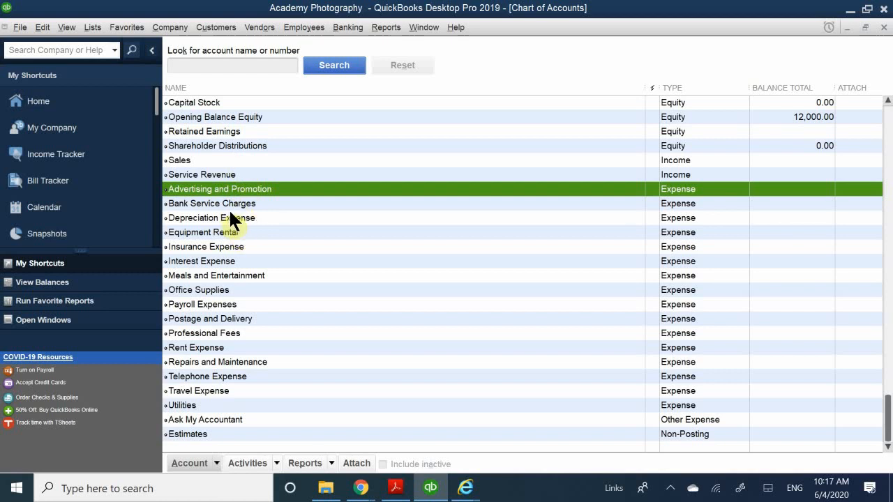
{"action": "left_click", "coordinate": [234, 247]}
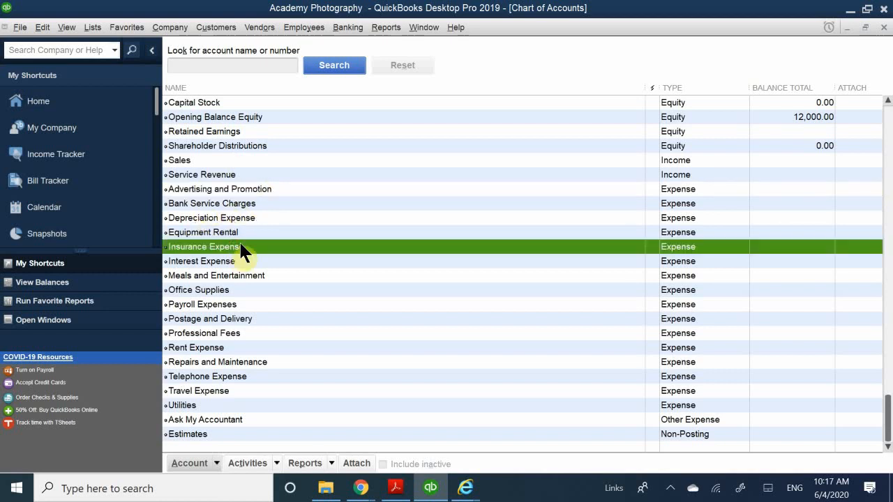
{"action": "left_click", "coordinate": [199, 173]}
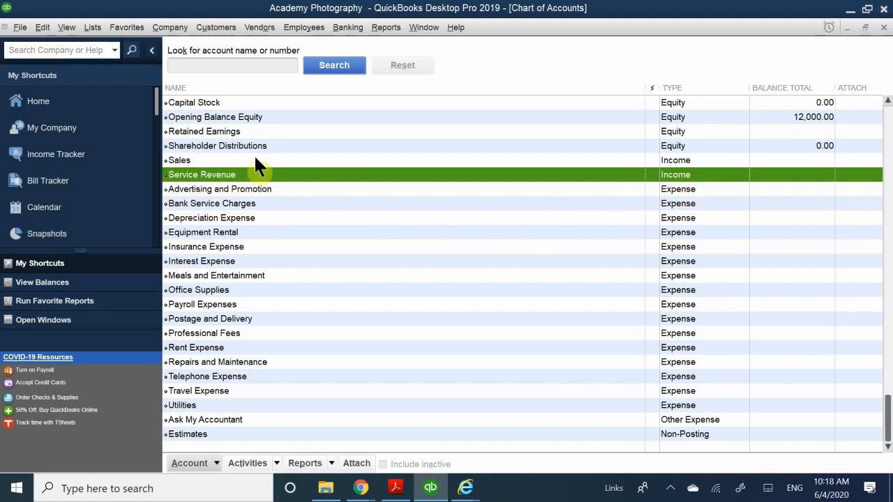
{"action": "left_click", "coordinate": [269, 203]}
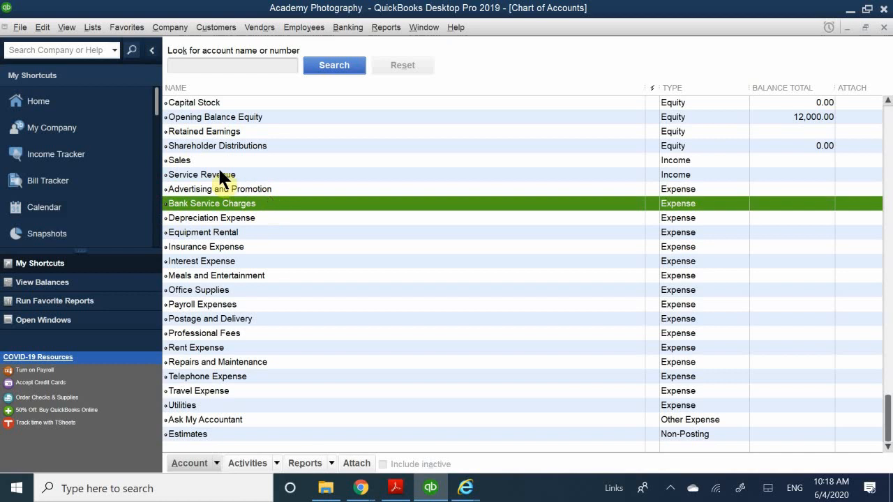
{"action": "left_click", "coordinate": [234, 165]}
{"action": "left_click", "coordinate": [247, 174]}
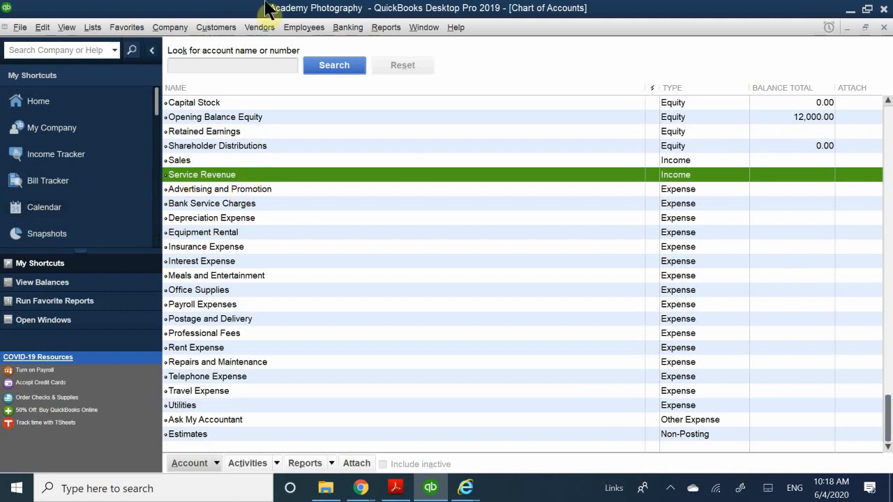
Turn on the use of account numbers in the company's Accounting preferences and save the change
{"action": "left_click", "coordinate": [40, 28]}
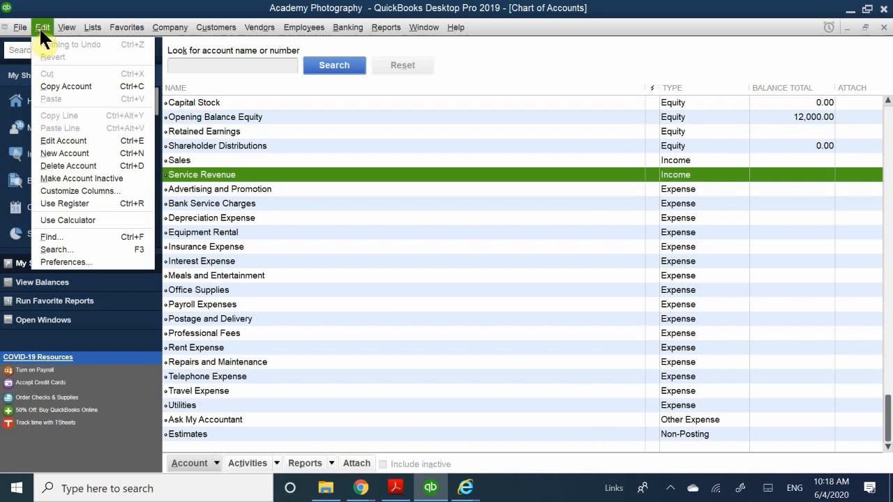
{"action": "left_click", "coordinate": [75, 263]}
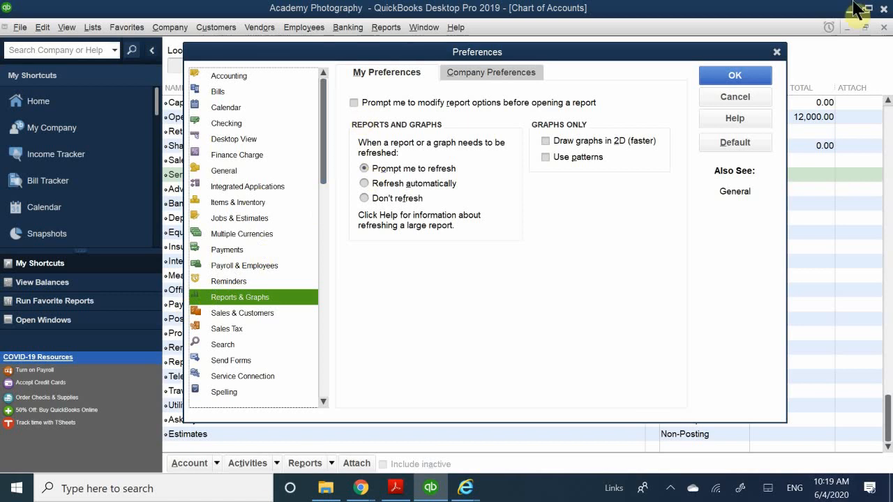
{"action": "left_click", "coordinate": [231, 77]}
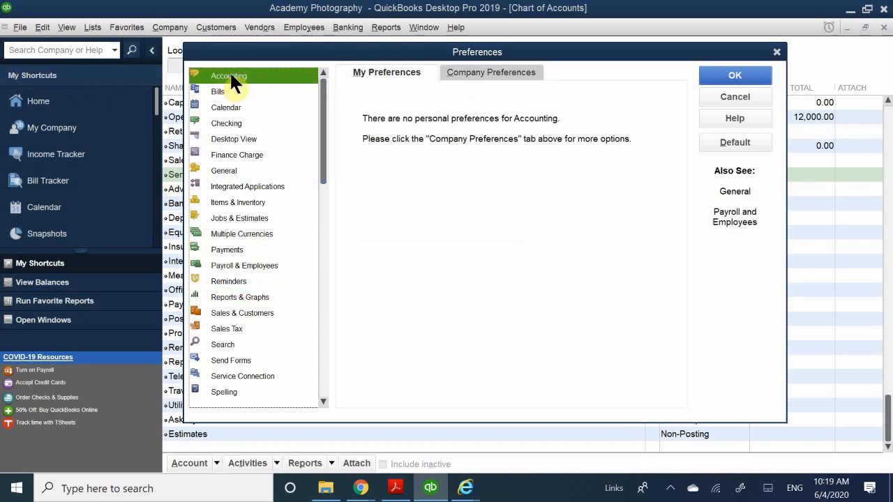
{"action": "left_click", "coordinate": [485, 70]}
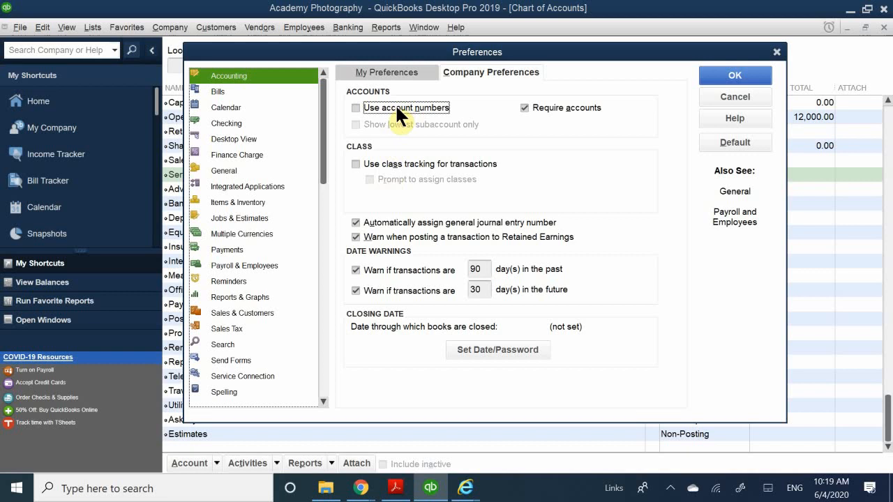
{"action": "left_click", "coordinate": [354, 107]}
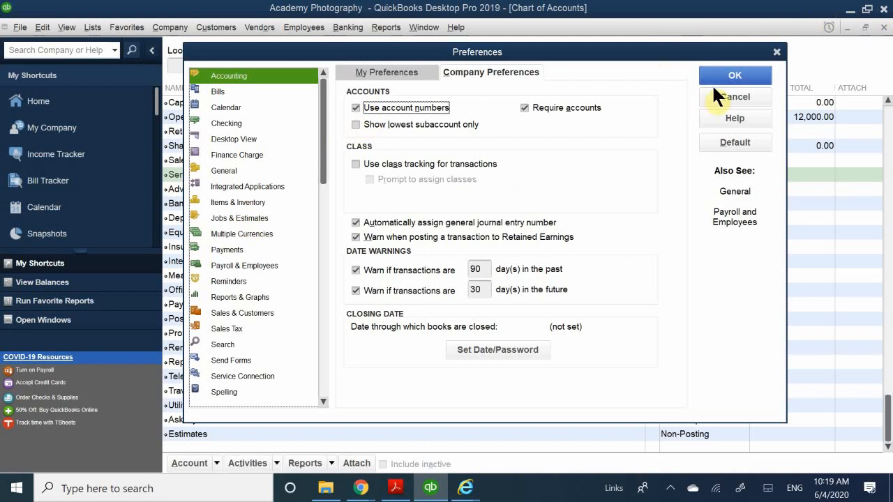
{"action": "left_click", "coordinate": [728, 74]}
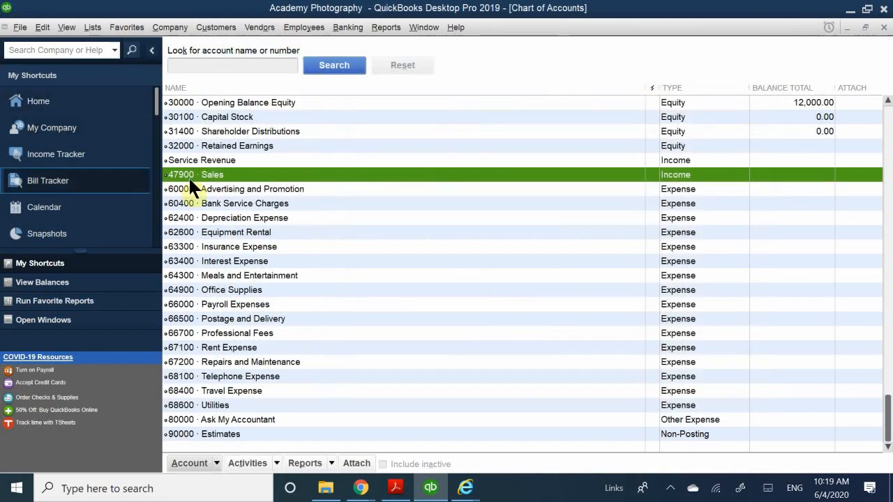
Review the account numbers across the chart of accounts and select the Wells Fargo - Checking account
{"action": "left_click", "coordinate": [192, 203]}
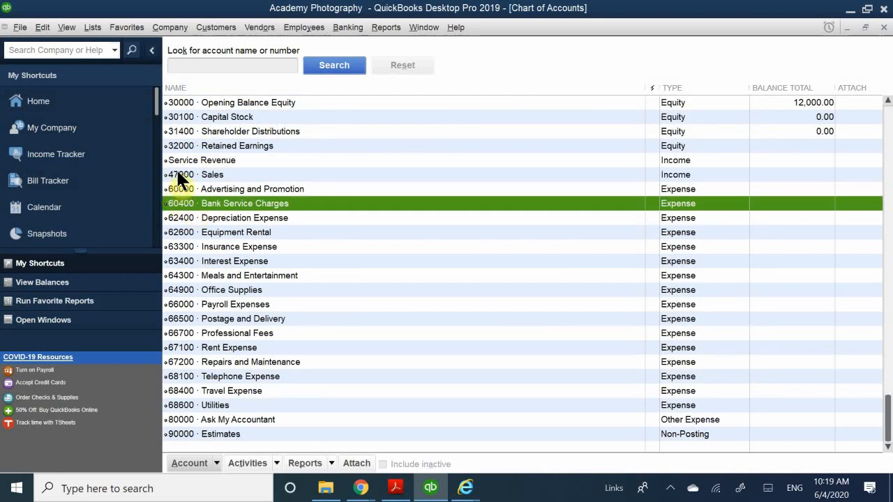
{"action": "left_click", "coordinate": [209, 175]}
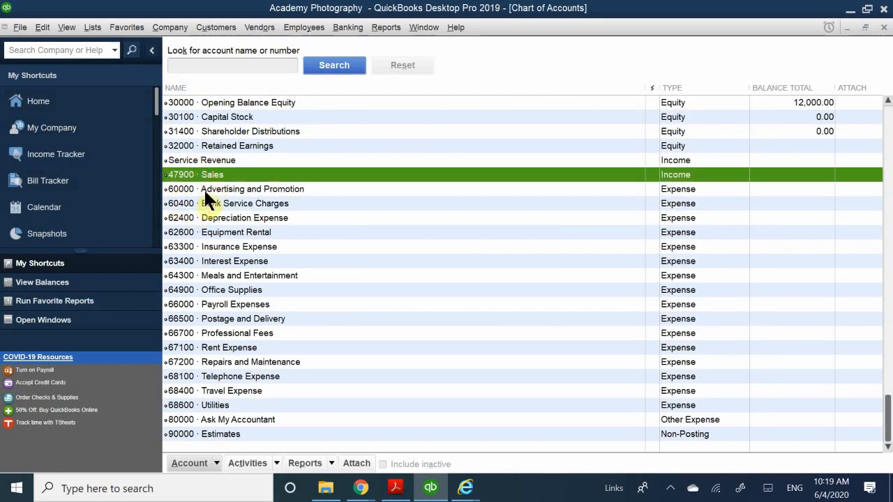
{"action": "left_click", "coordinate": [211, 187]}
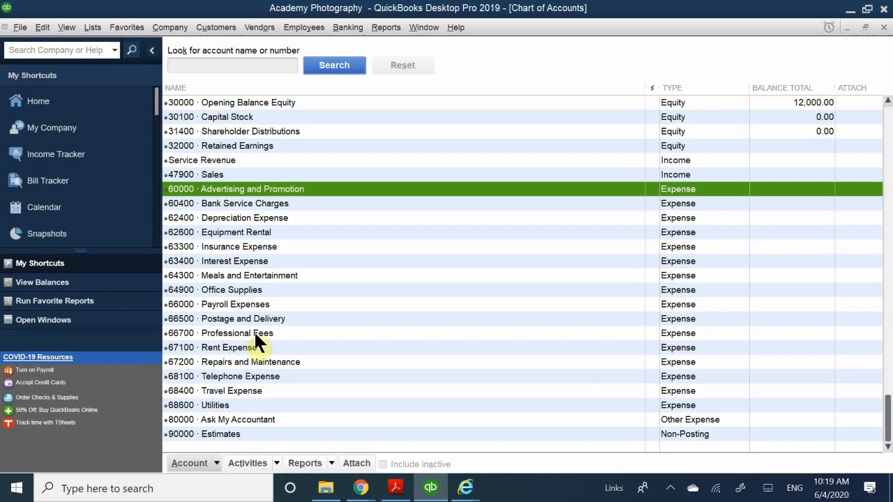
{"action": "scroll", "coordinate": [254, 331], "scroll_direction": "up", "scroll_amount": 2}
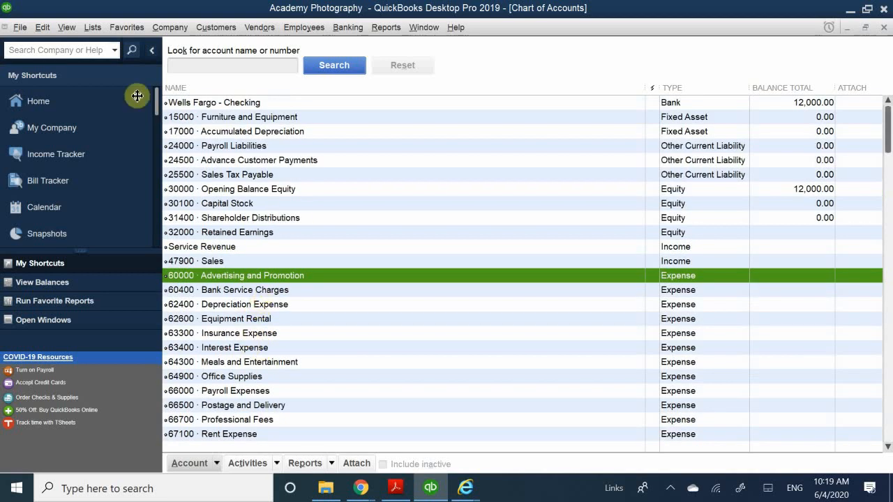
{"action": "left_click", "coordinate": [180, 103]}
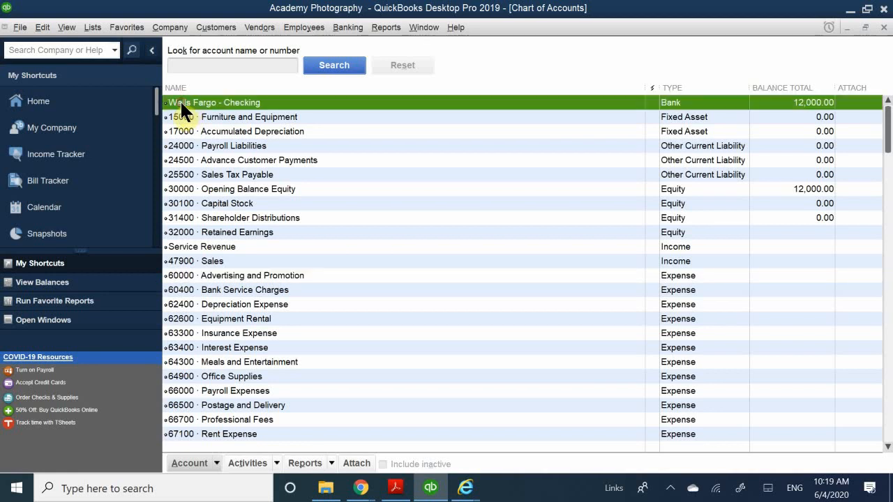
Assign number 45000 to the Service Revenue income account and save the edited account
{"action": "left_click", "coordinate": [219, 117]}
{"action": "left_click", "coordinate": [229, 160]}
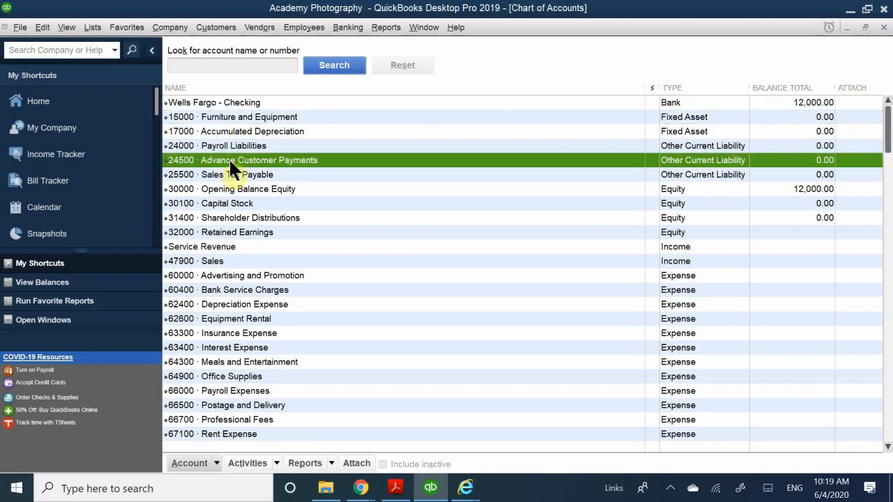
{"action": "left_click", "coordinate": [241, 154]}
{"action": "left_click", "coordinate": [216, 241]}
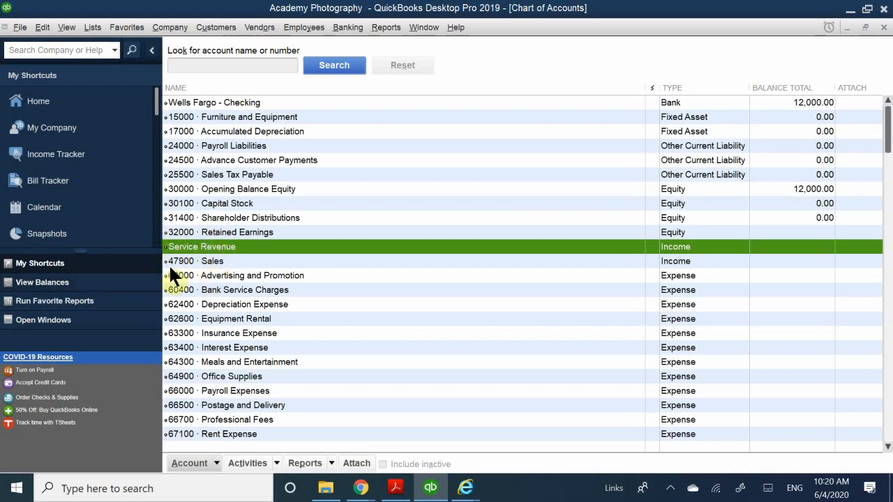
{"action": "right_click", "coordinate": [211, 254]}
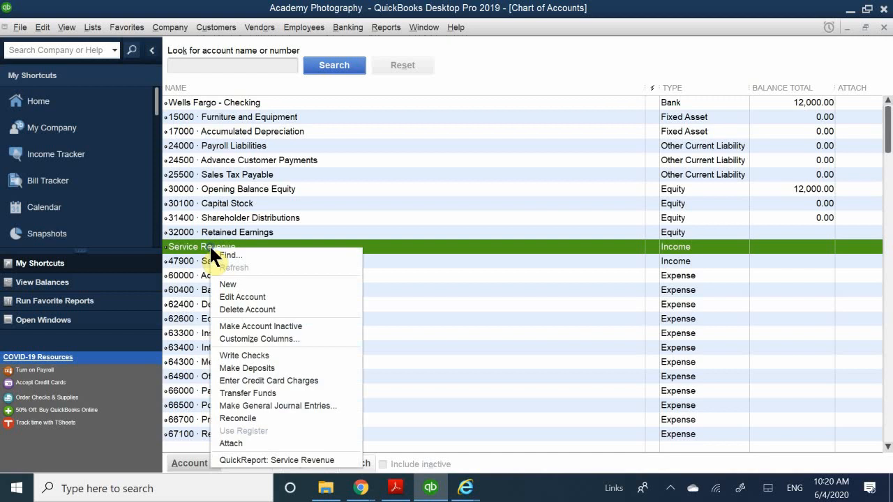
{"action": "left_click", "coordinate": [254, 294]}
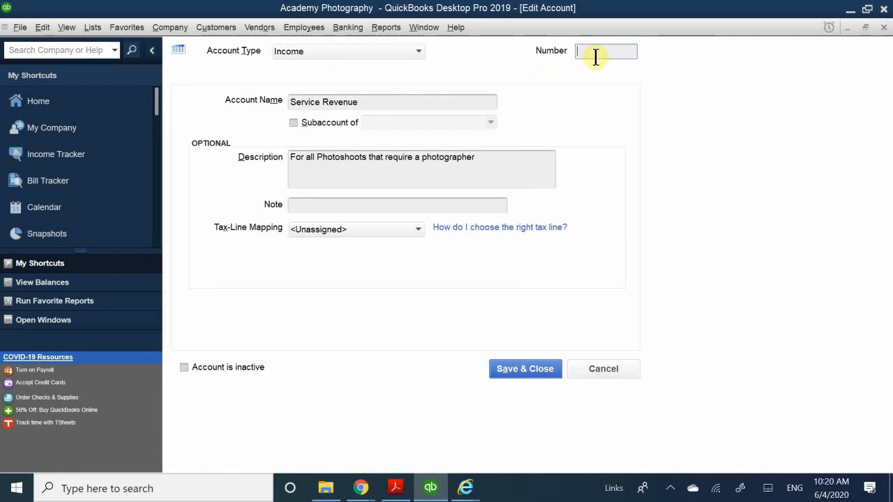
{"action": "type", "text": "45000"}
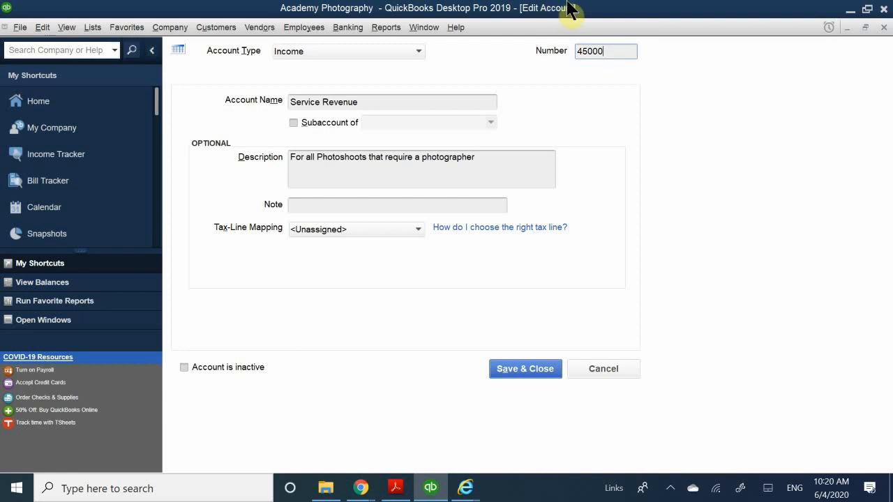
{"action": "left_click", "coordinate": [540, 368]}
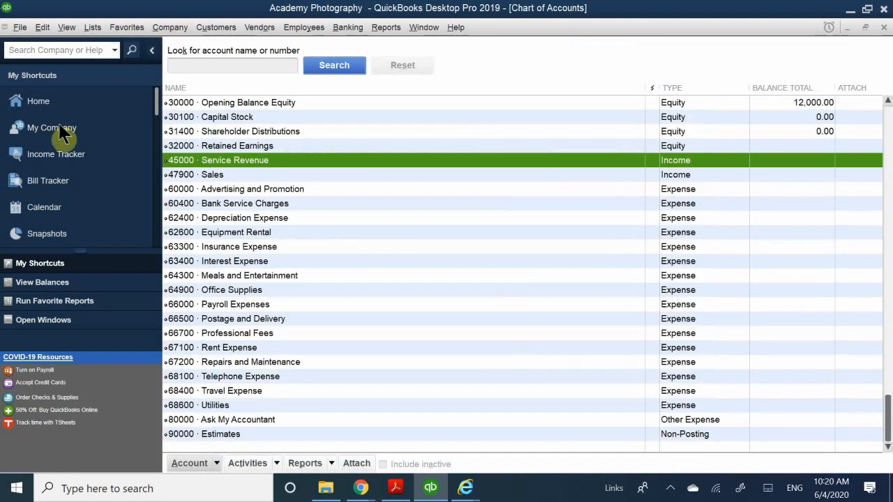
Examine how the account numbers order the equity, income and expense accounts in the chart of accounts
{"action": "left_click", "coordinate": [259, 174]}
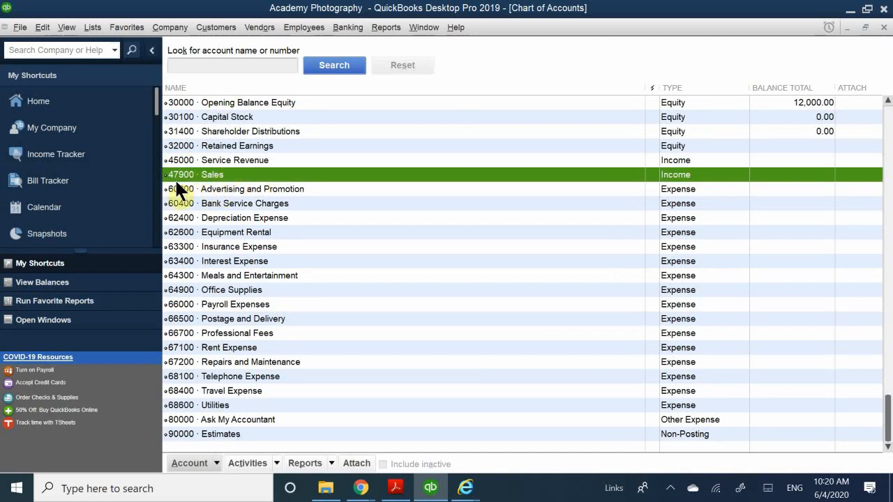
{"action": "left_click", "coordinate": [215, 158]}
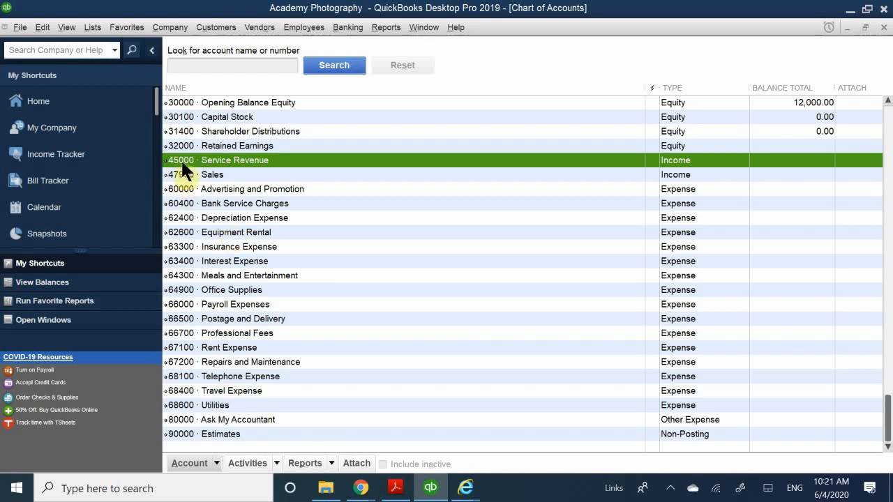
{"action": "left_click", "coordinate": [183, 202]}
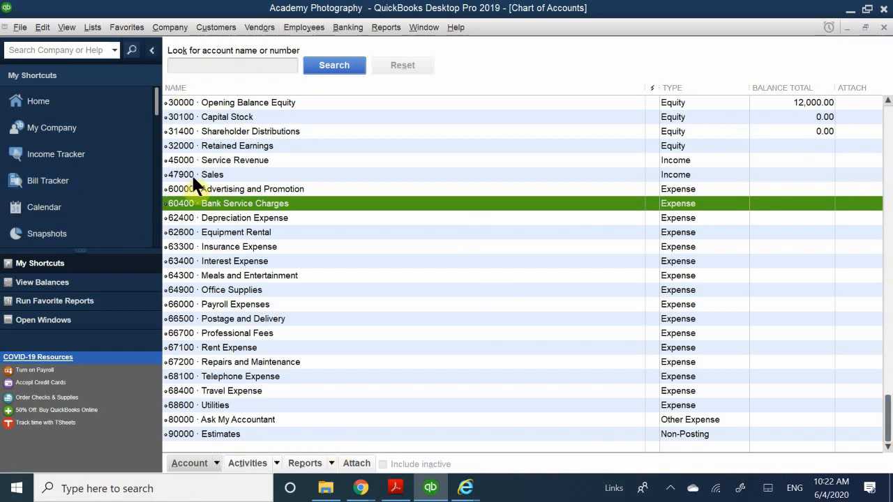
{"action": "left_click", "coordinate": [234, 247]}
{"action": "scroll", "coordinate": [236, 250], "scroll_direction": "up", "scroll_amount": 2}
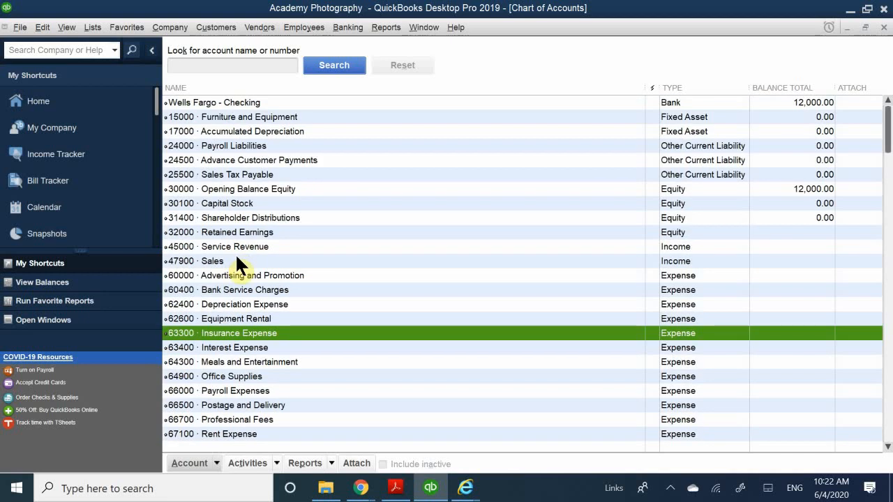
{"action": "scroll", "coordinate": [242, 217], "scroll_direction": "down", "scroll_amount": 2}
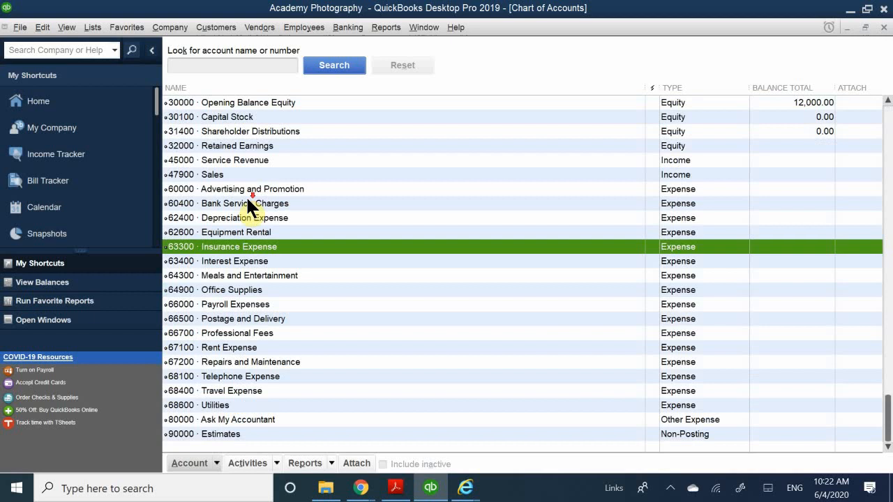
{"action": "scroll", "coordinate": [247, 200], "scroll_direction": "up", "scroll_amount": 2}
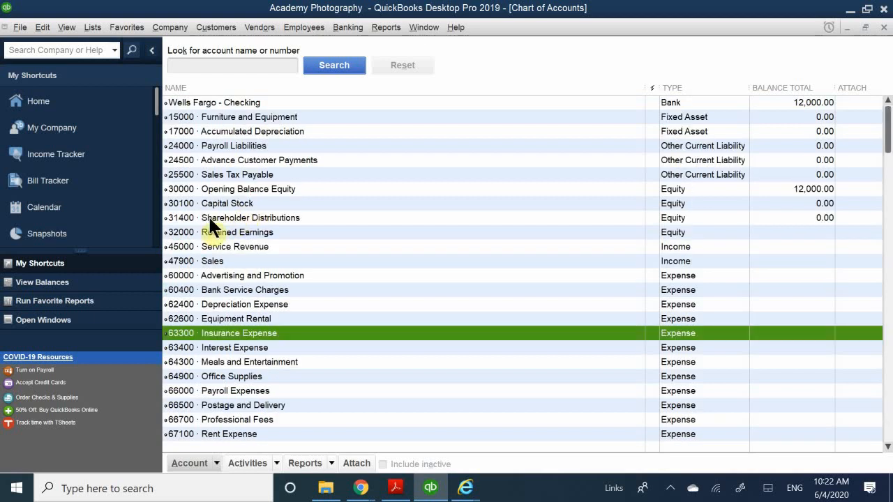
{"action": "scroll", "coordinate": [209, 219], "scroll_direction": "down", "scroll_amount": 2}
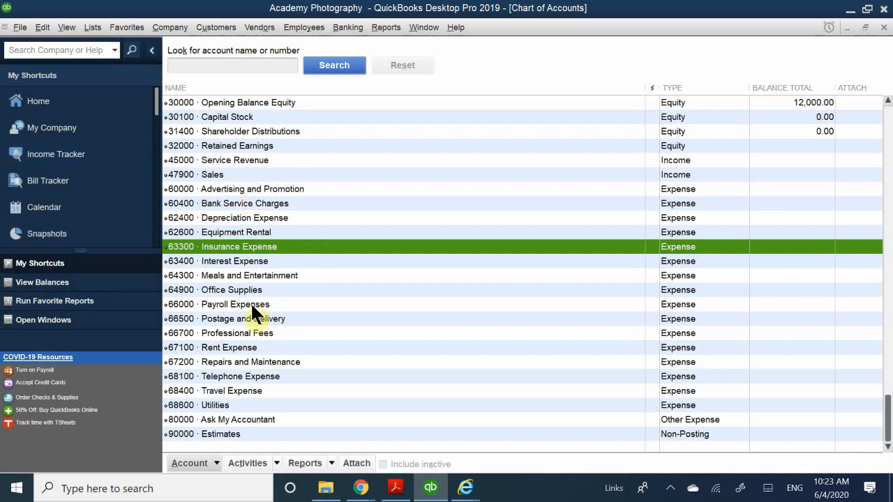
{"action": "left_click", "coordinate": [342, 160]}
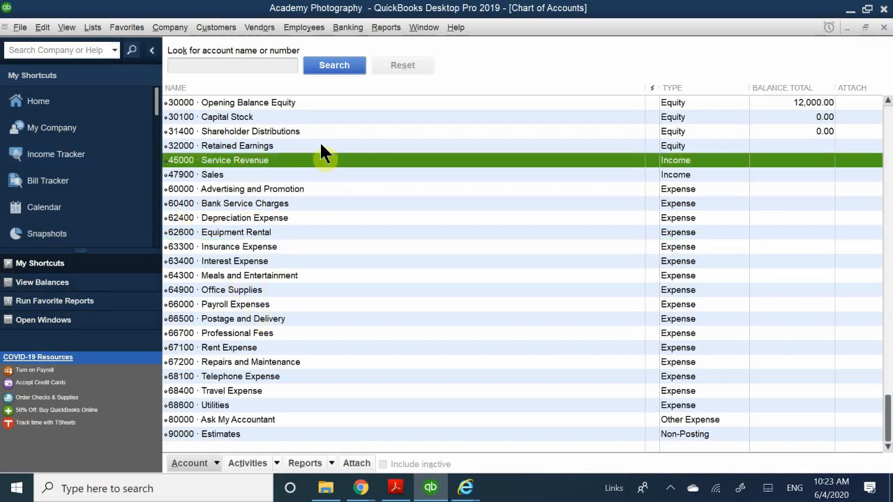
{"action": "left_click", "coordinate": [320, 143]}
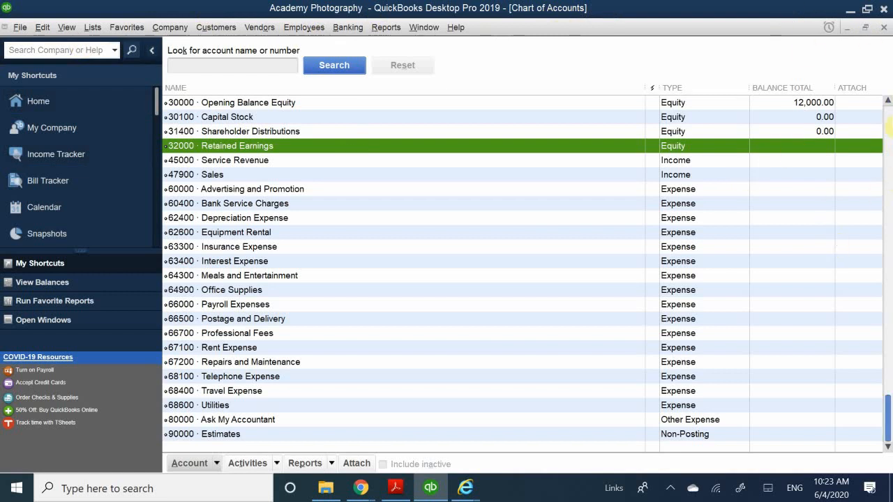
Close the chart of accounts and the home page, and close the Academy Photography company file
{"action": "left_click", "coordinate": [883, 28]}
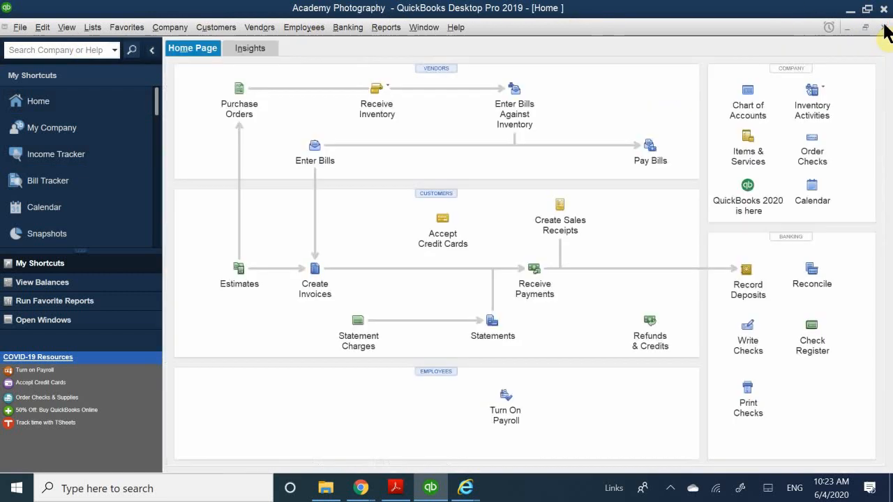
{"action": "left_click", "coordinate": [884, 27]}
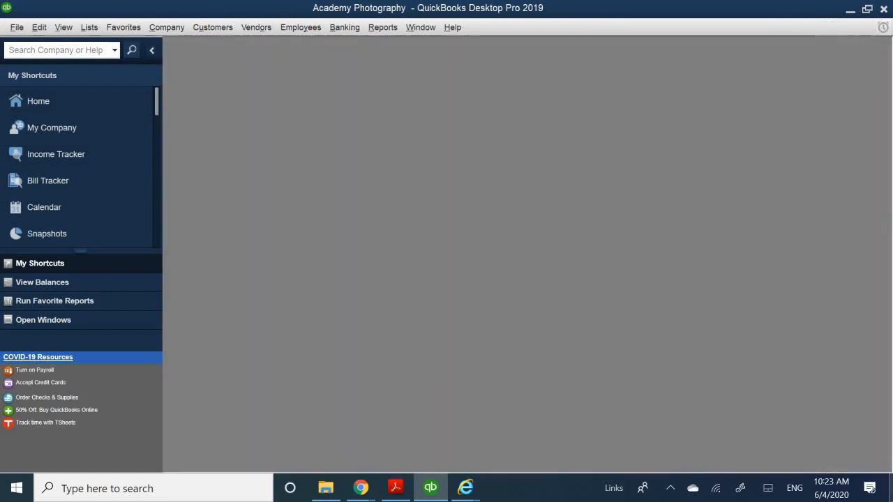
{"action": "left_click", "coordinate": [14, 27]}
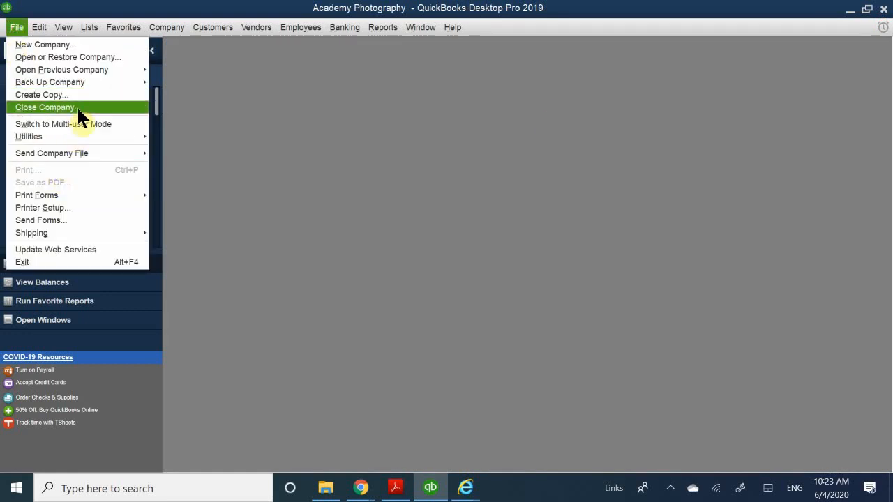
{"action": "left_click", "coordinate": [45, 107]}
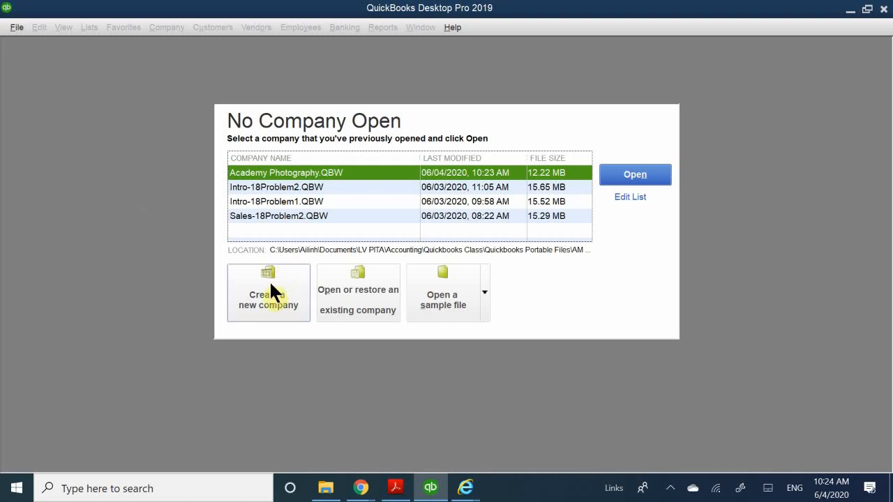
Start the setup of a new company and skip the Intuit account sign-in
{"action": "left_click", "coordinate": [272, 292]}
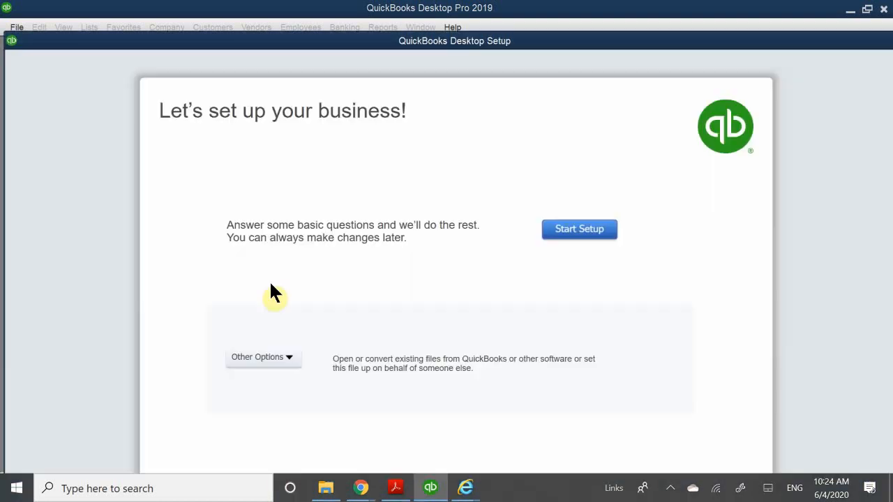
{"action": "left_click", "coordinate": [578, 229]}
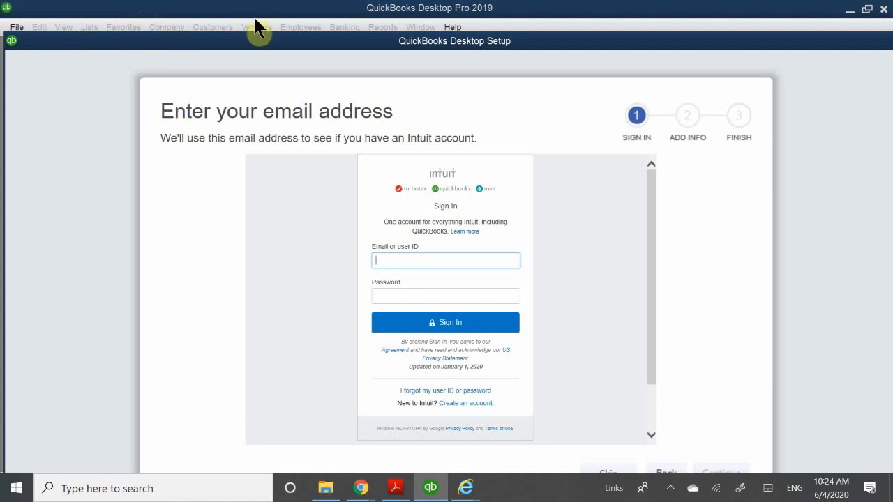
{"action": "left_click_drag", "start_coordinate": [267, 39], "coordinate": [255, 189]}
{"action": "left_click_drag", "start_coordinate": [247, 54], "coordinate": [218, 3]}
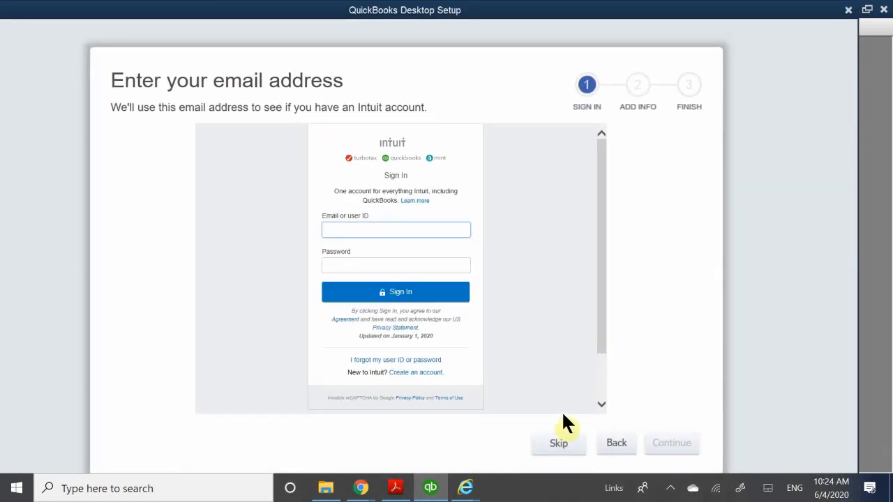
{"action": "left_click", "coordinate": [563, 439]}
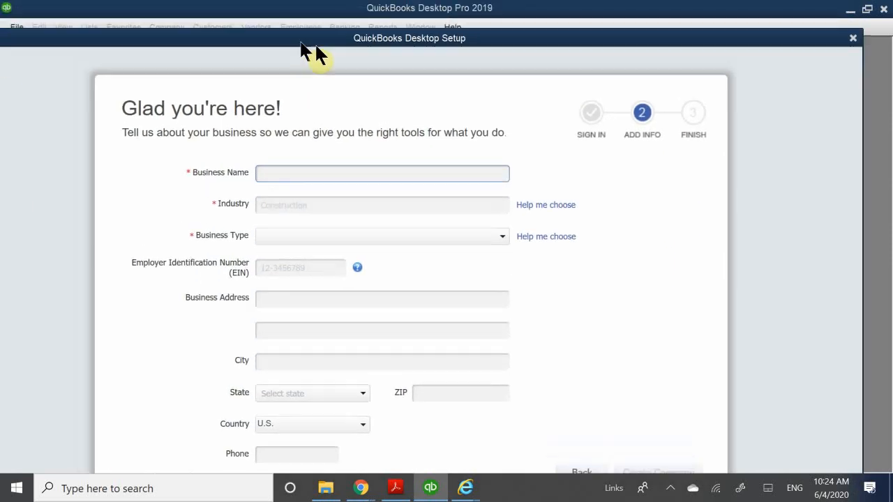
Enter "The Coffee Shop" as the new company's business name
{"action": "left_click_drag", "start_coordinate": [370, 50], "coordinate": [409, 100]}
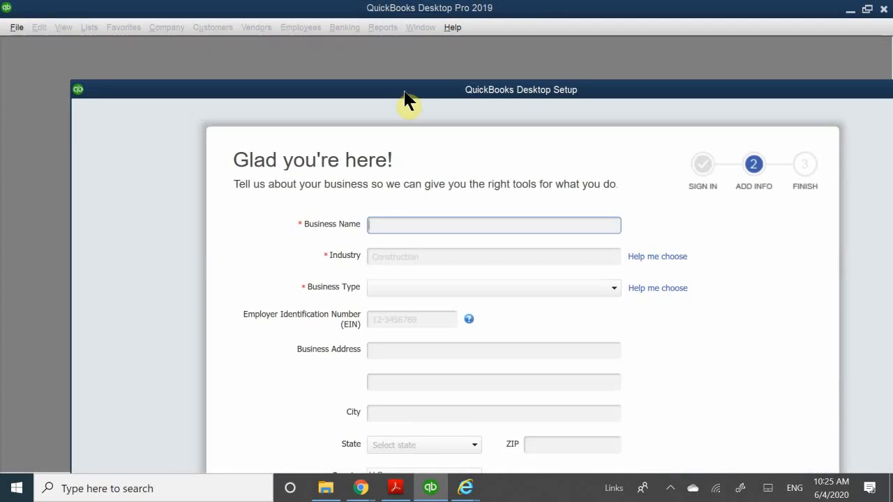
{"action": "left_click_drag", "start_coordinate": [408, 100], "coordinate": [388, 20]}
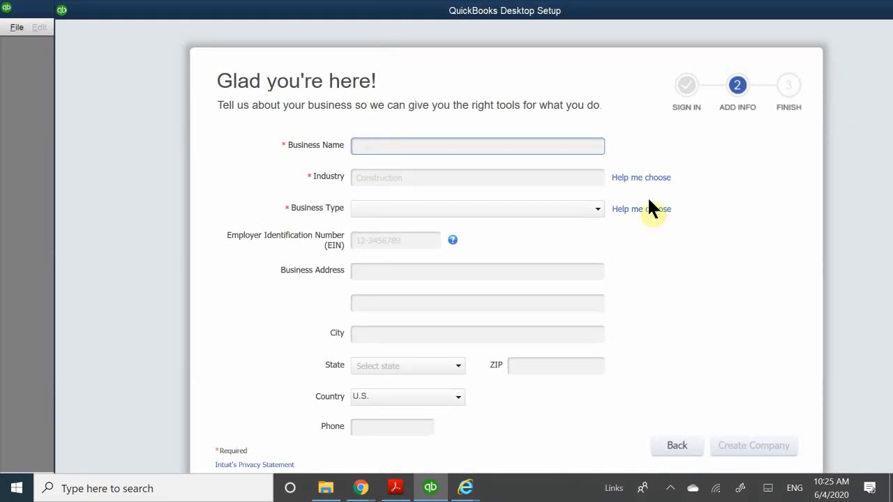
{"action": "type", "text": "The Coffee Shop"}
Set the new company's industry to Retail Shop or Online Commerce from the list of suggested industries
{"action": "left_click", "coordinate": [388, 179]}
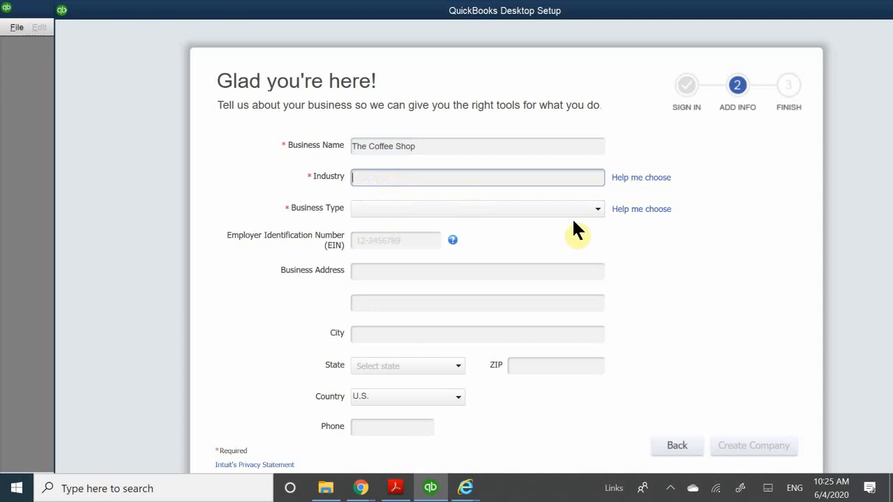
{"action": "left_click", "coordinate": [638, 180]}
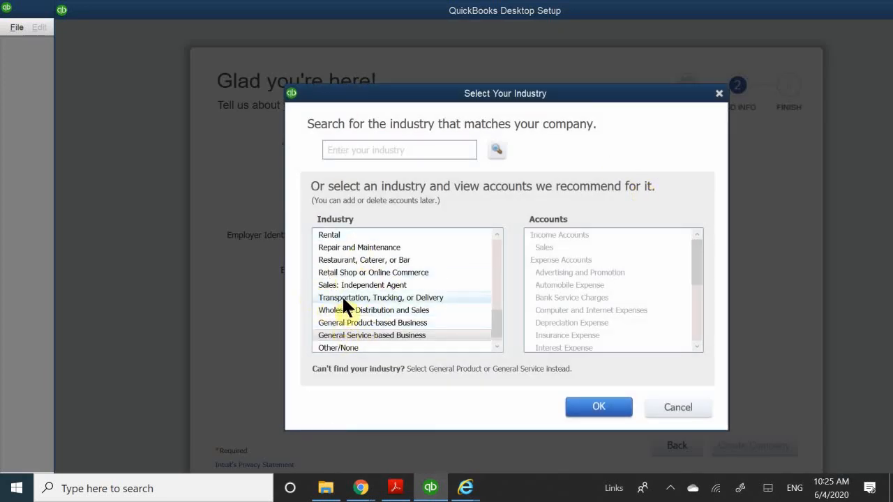
{"action": "scroll", "coordinate": [358, 299], "scroll_direction": "up", "scroll_amount": 4}
{"action": "scroll", "coordinate": [358, 299], "scroll_direction": "up", "scroll_amount": 4}
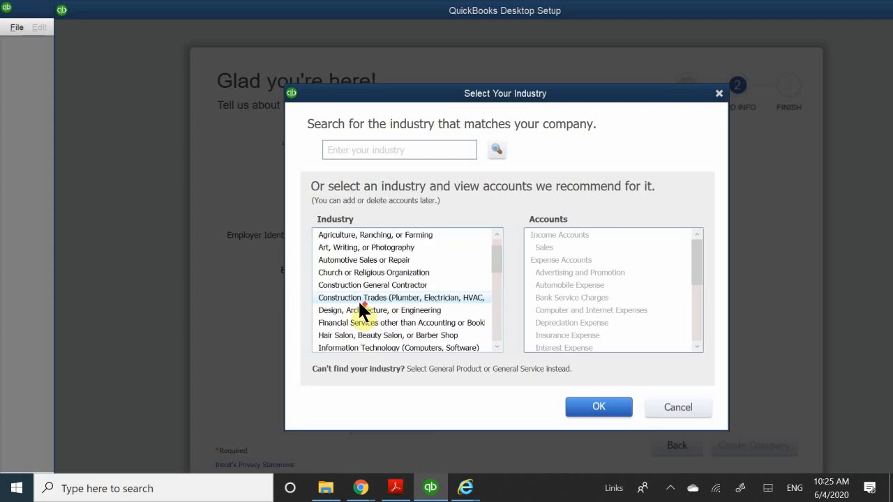
{"action": "scroll", "coordinate": [358, 299], "scroll_direction": "down", "scroll_amount": 4}
{"action": "scroll", "coordinate": [359, 303], "scroll_direction": "down", "scroll_amount": 2}
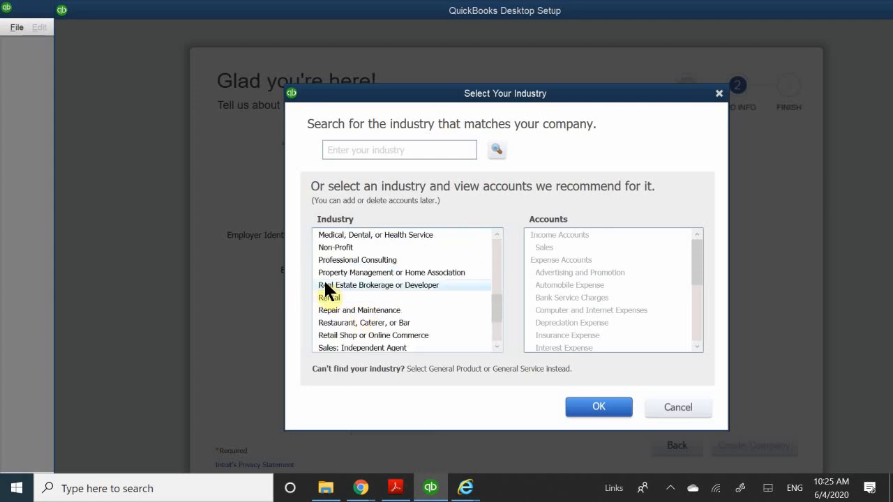
{"action": "scroll", "coordinate": [330, 307], "scroll_direction": "up", "scroll_amount": 1}
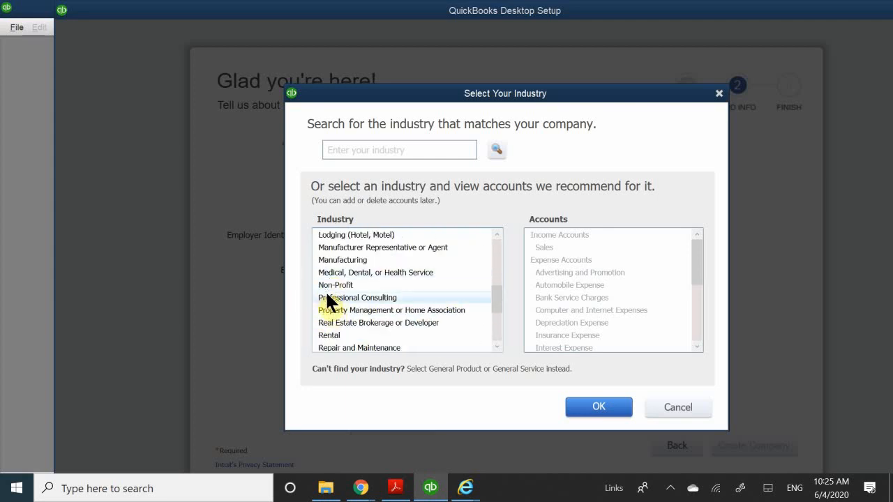
{"action": "scroll", "coordinate": [328, 296], "scroll_direction": "up", "scroll_amount": 1}
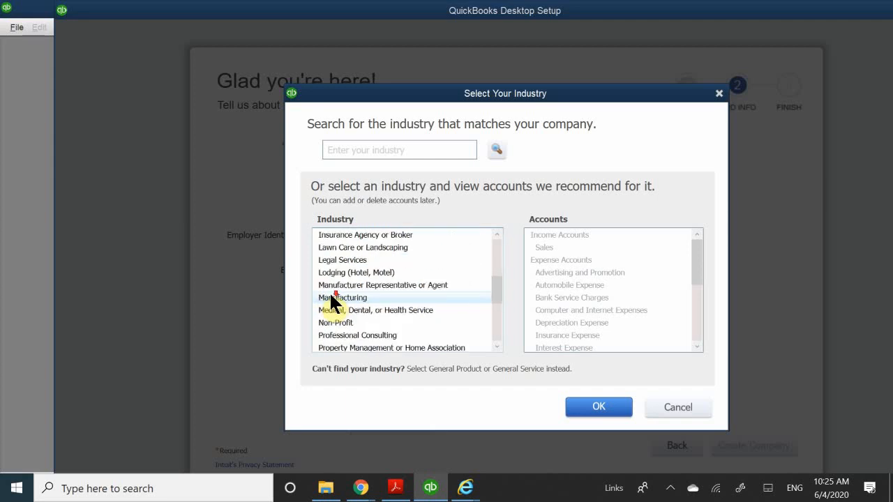
{"action": "scroll", "coordinate": [331, 296], "scroll_direction": "down", "scroll_amount": 3}
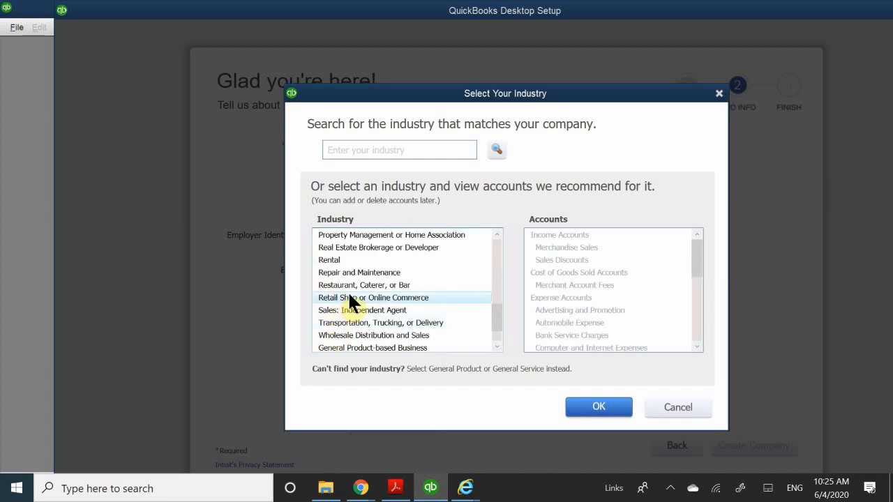
{"action": "left_click", "coordinate": [348, 296]}
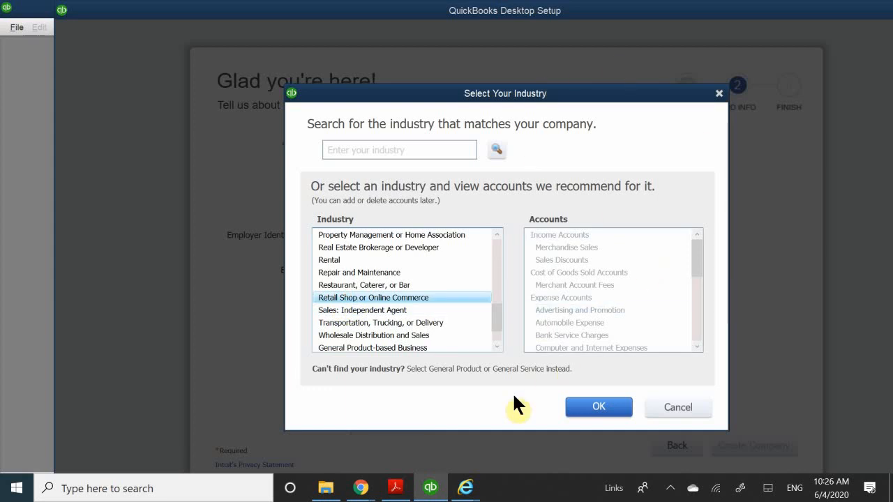
{"action": "left_click", "coordinate": [612, 408]}
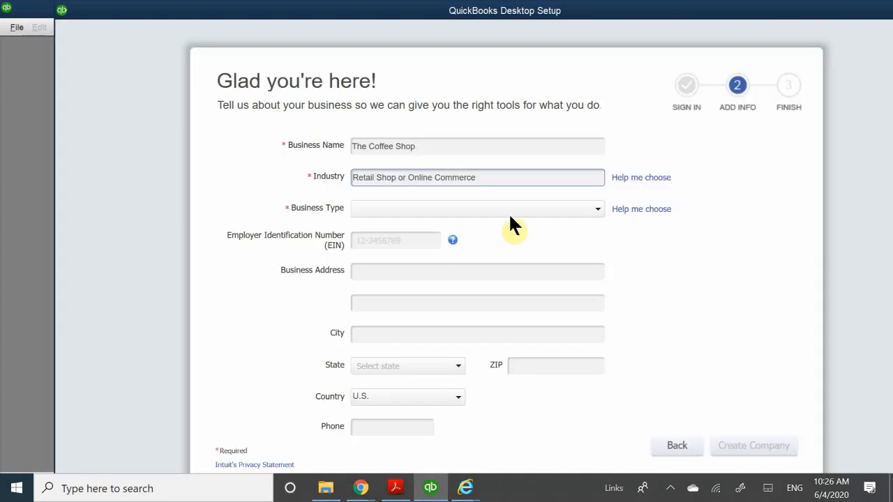
Set the new company's business type to Sole Proprietorship and fill in its Employer Identification Number
{"action": "left_click", "coordinate": [387, 211]}
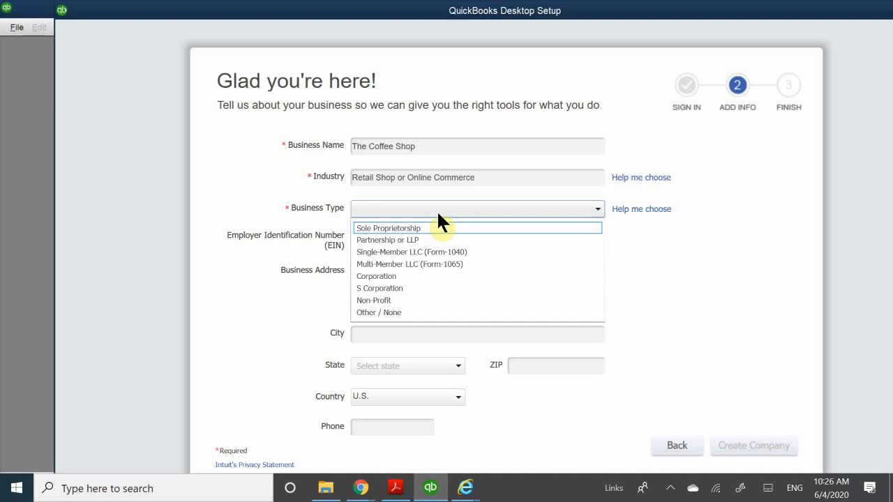
{"action": "left_click", "coordinate": [375, 228]}
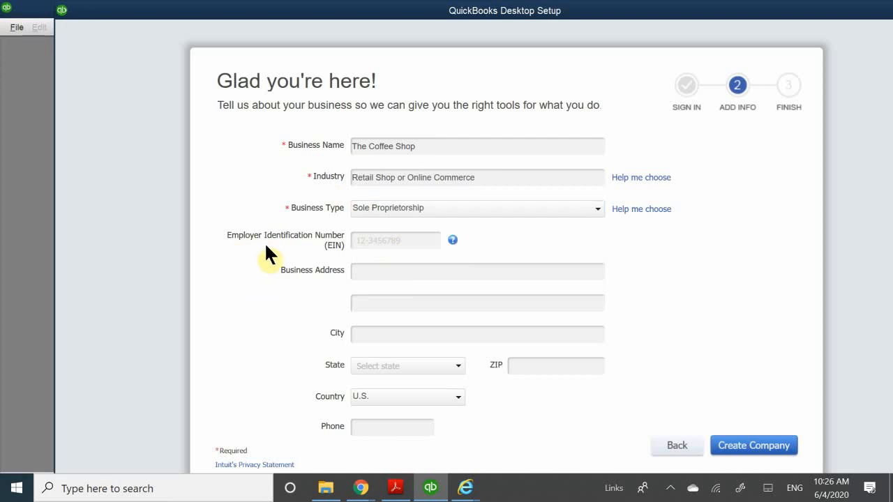
{"action": "left_click", "coordinate": [371, 240]}
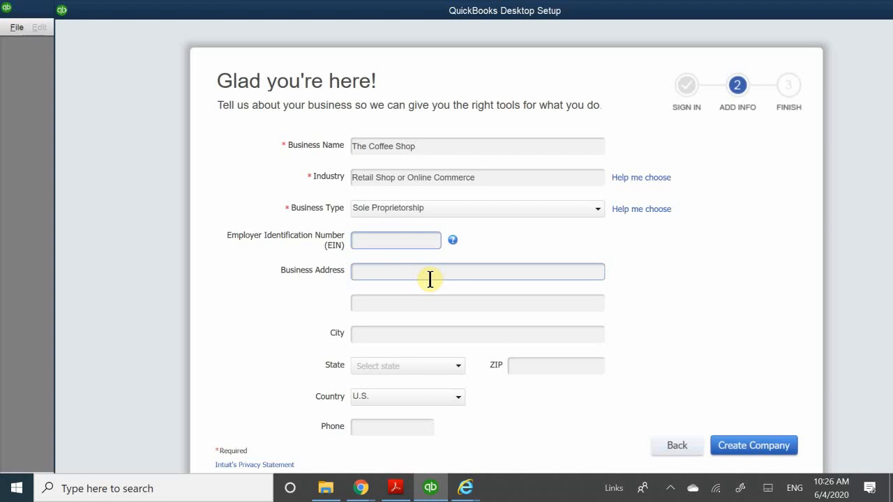
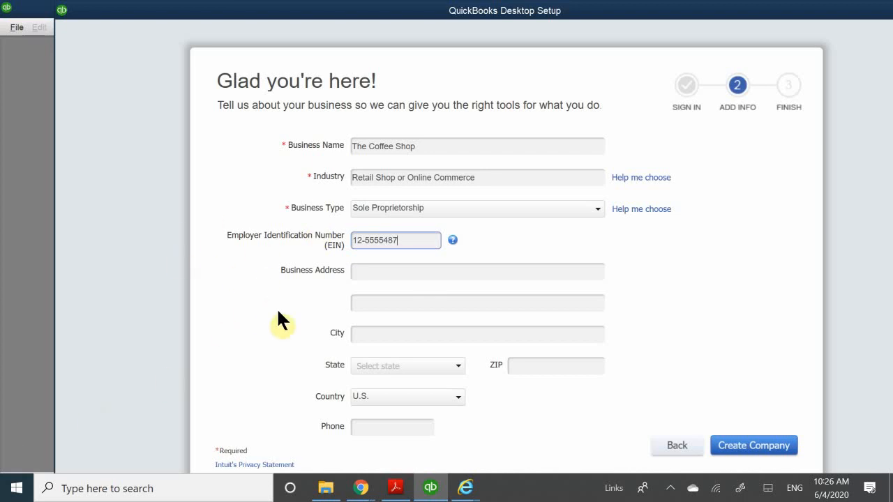
Fill in the new company's business address line and its city
{"action": "left_click", "coordinate": [389, 278]}
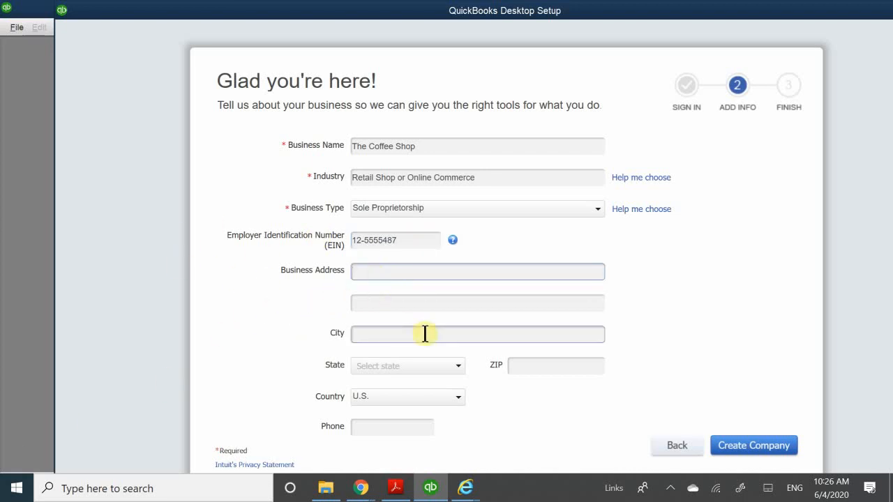
{"action": "type", "text": "P.O Box "}
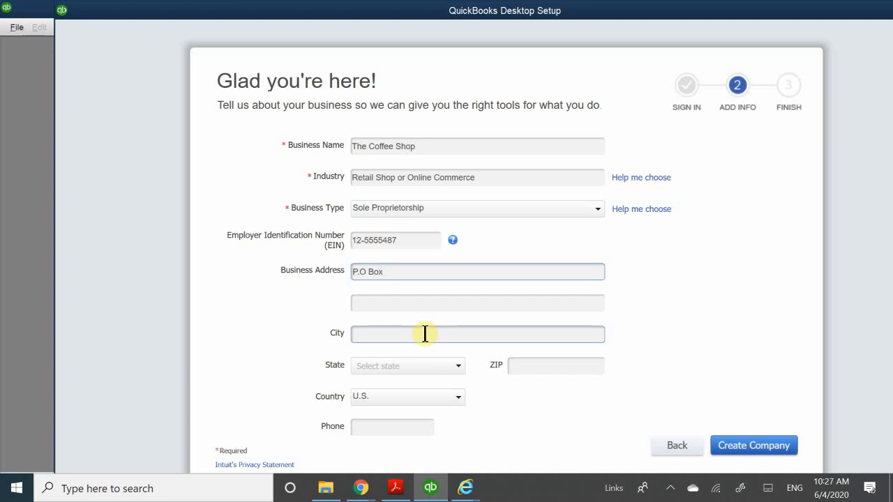
{"action": "type", "text": "525"}
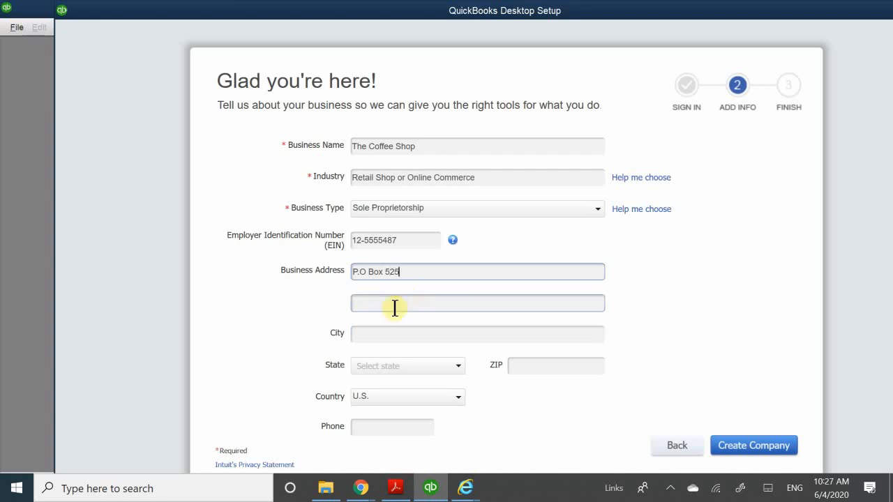
{"action": "left_click", "coordinate": [363, 332]}
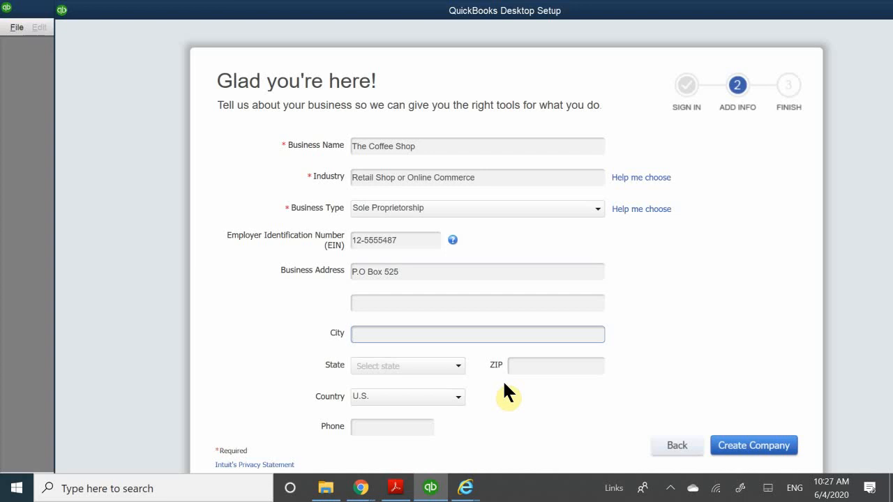
{"action": "type", "text": "Las Vegas"}
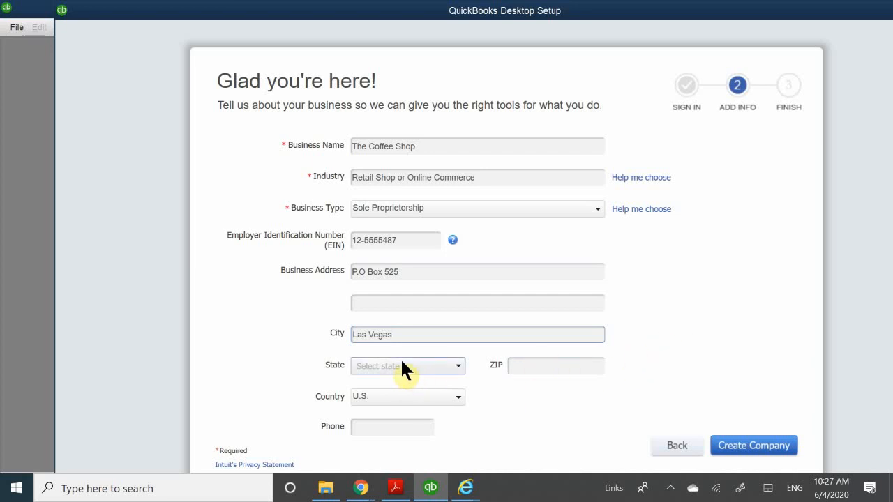
Set the state in the company's address to NV and fill in the ZIP code
{"action": "left_click", "coordinate": [368, 365]}
{"action": "scroll", "coordinate": [379, 328], "scroll_direction": "down", "scroll_amount": 1}
{"action": "scroll", "coordinate": [376, 321], "scroll_direction": "down", "scroll_amount": 5}
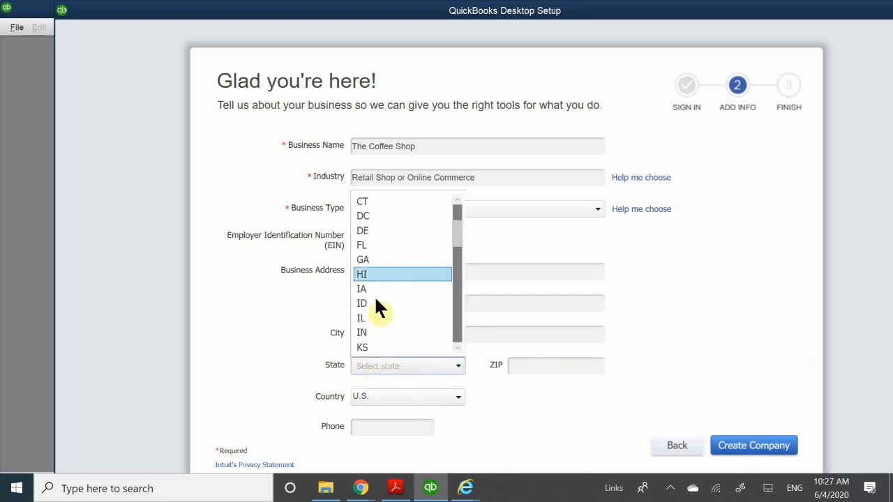
{"action": "scroll", "coordinate": [374, 314], "scroll_direction": "up", "scroll_amount": 6}
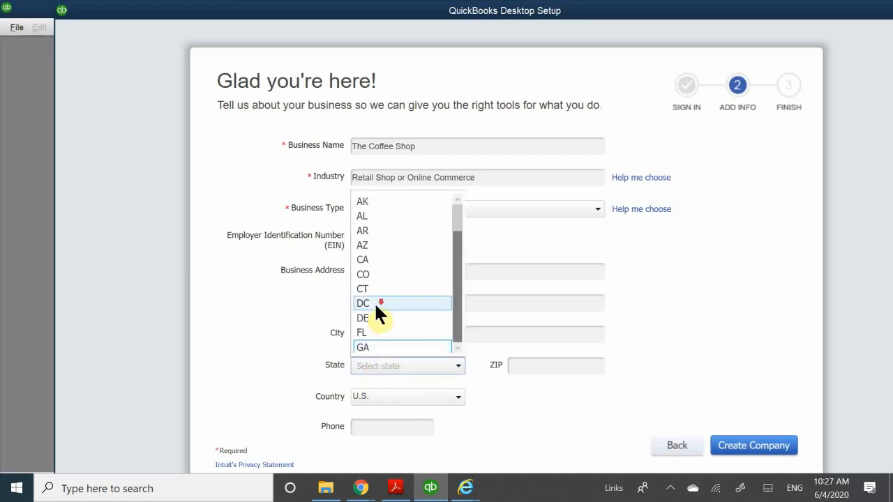
{"action": "scroll", "coordinate": [374, 305], "scroll_direction": "down", "scroll_amount": 4}
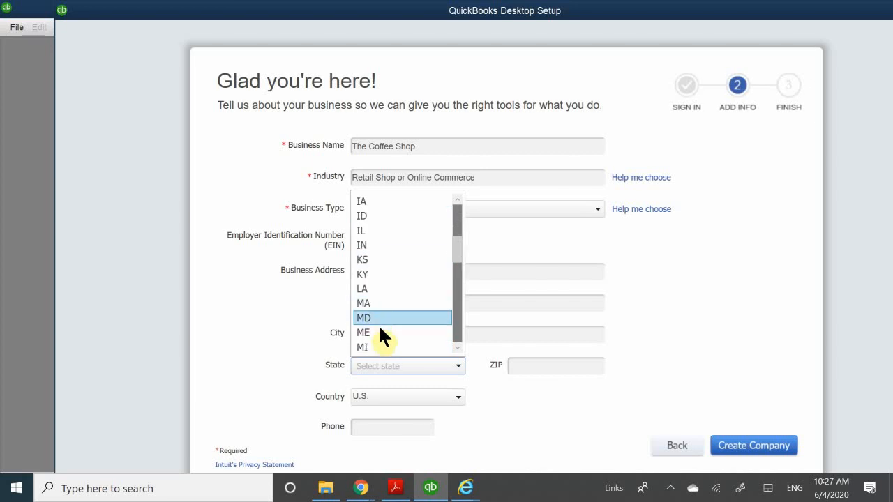
{"action": "scroll", "coordinate": [378, 327], "scroll_direction": "down", "scroll_amount": 1}
{"action": "scroll", "coordinate": [372, 331], "scroll_direction": "down", "scroll_amount": 3}
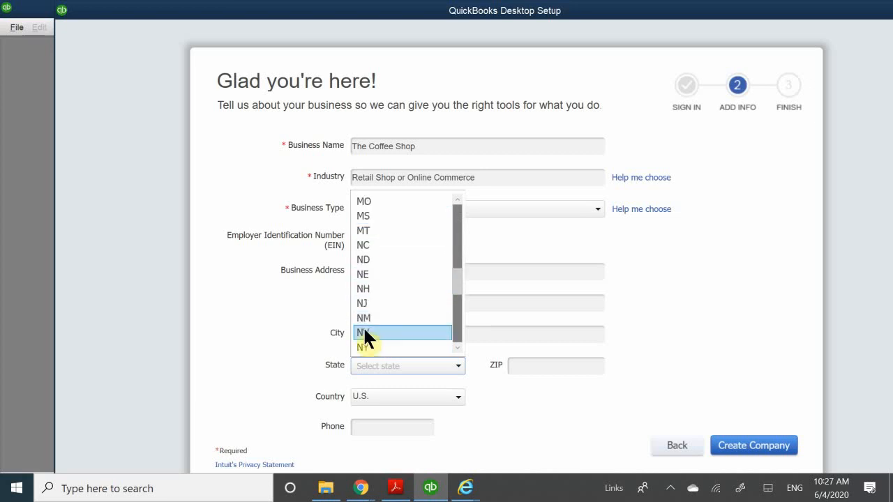
{"action": "left_click", "coordinate": [363, 334]}
{"action": "left_click", "coordinate": [521, 366]}
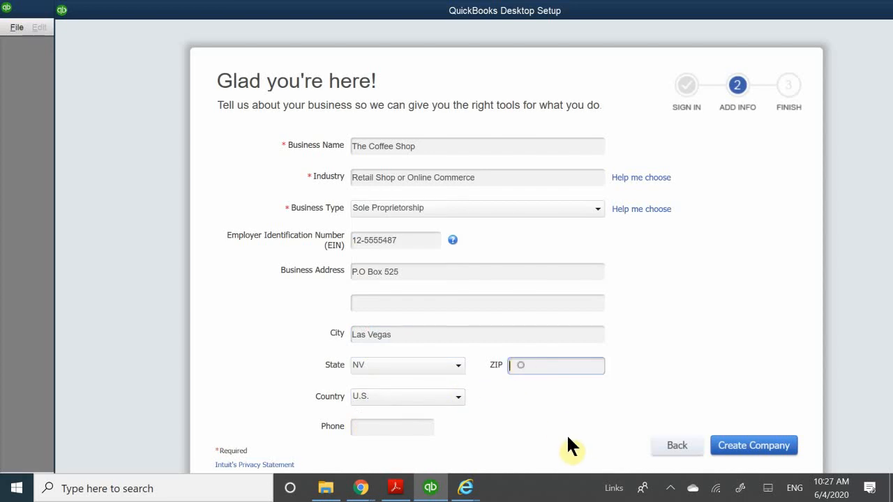
{"action": "type", "text": "8914"}
{"action": "type", "text": "0"}
Fill in the company's phone number, then create the company file and finish the setup to start working
{"action": "left_click", "coordinate": [375, 426]}
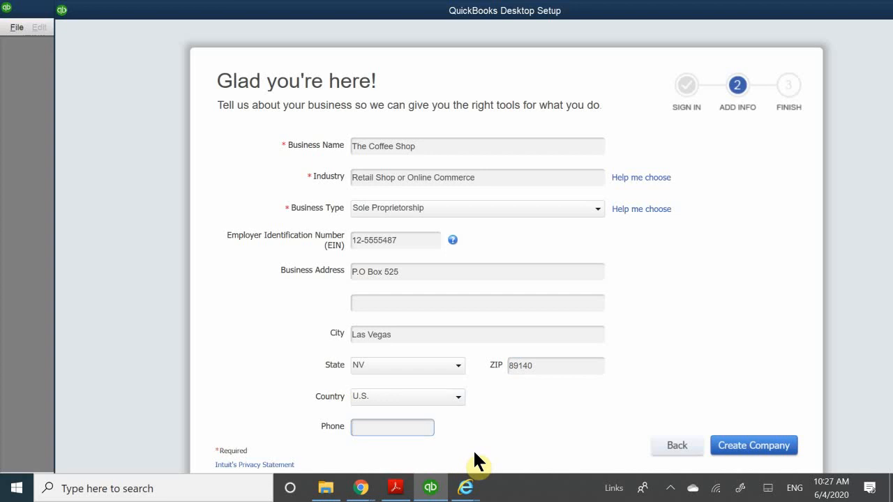
{"action": "type", "text": "70"}
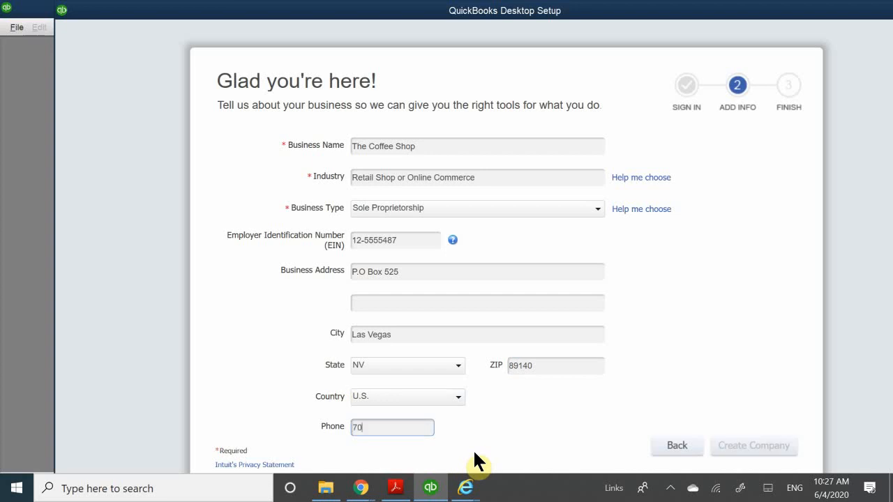
{"action": "type", "text": "2-555-1412"}
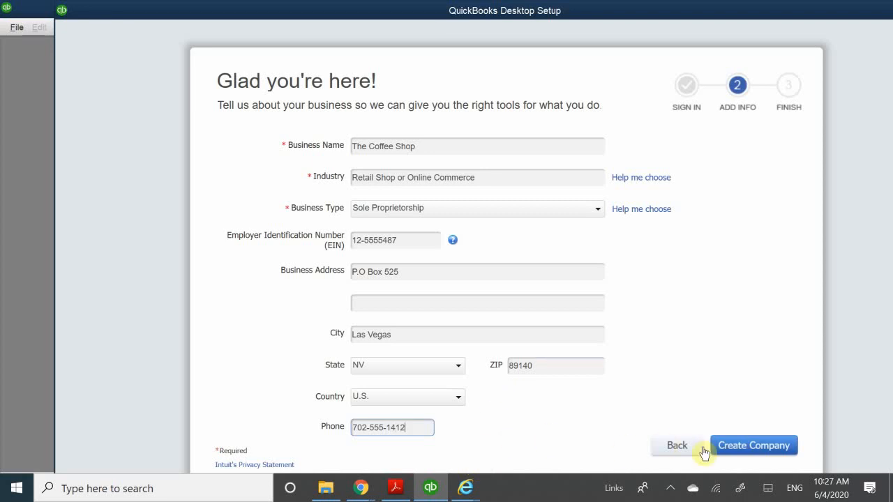
{"action": "left_click", "coordinate": [751, 449]}
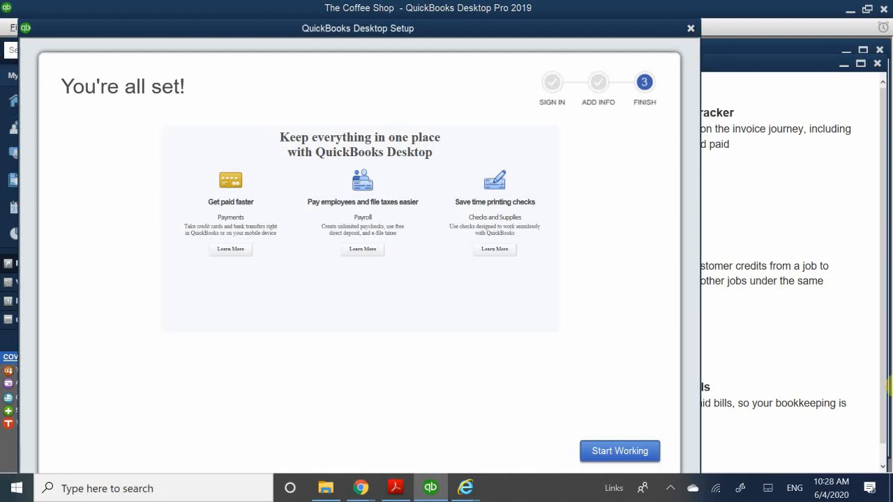
{"action": "left_click", "coordinate": [630, 452]}
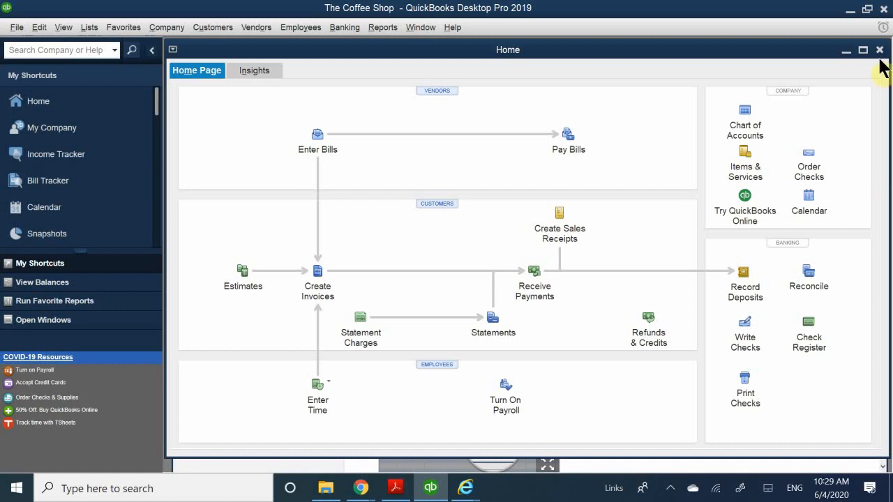
Review the default accounts in The Coffee Shop's maximized chart of accounts, then close the list
{"action": "left_click", "coordinate": [750, 126]}
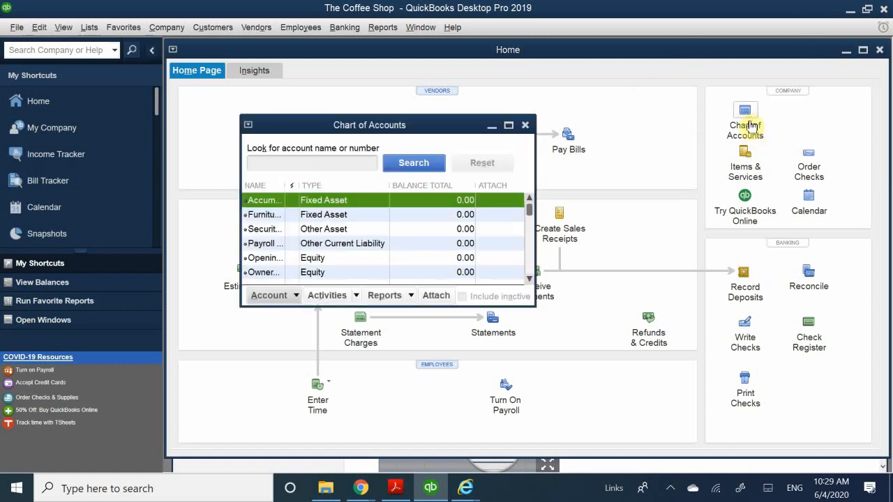
{"action": "double_click", "coordinate": [394, 127]}
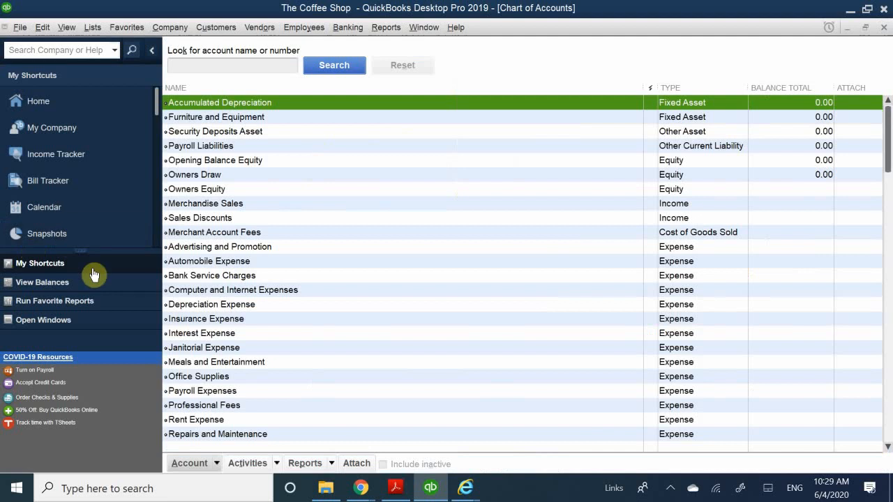
{"action": "scroll", "coordinate": [329, 261], "scroll_direction": "down", "scroll_amount": 2}
{"action": "scroll", "coordinate": [324, 251], "scroll_direction": "up", "scroll_amount": 2}
{"action": "scroll", "coordinate": [339, 140], "scroll_direction": "down", "scroll_amount": 2}
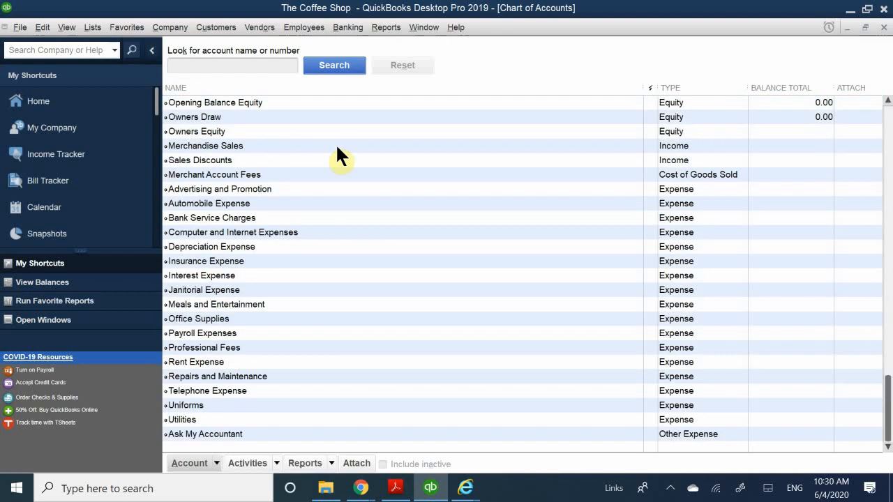
{"action": "scroll", "coordinate": [337, 156], "scroll_direction": "up", "scroll_amount": 2}
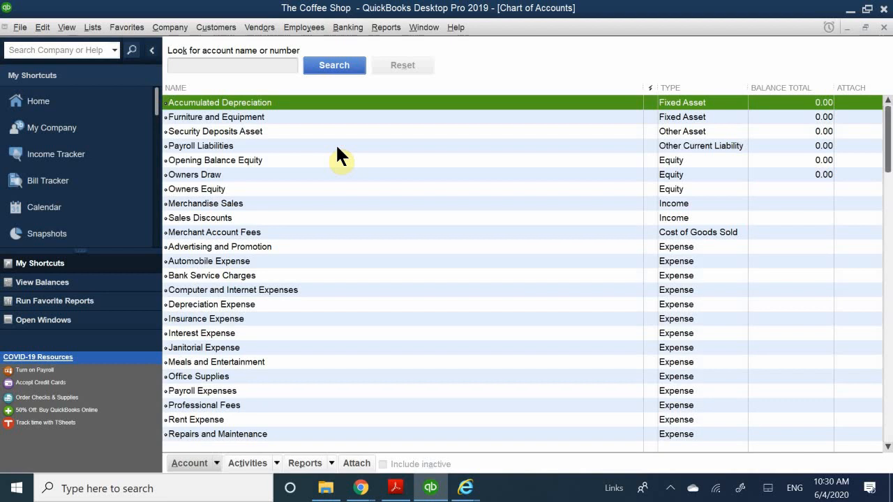
{"action": "left_click", "coordinate": [883, 27]}
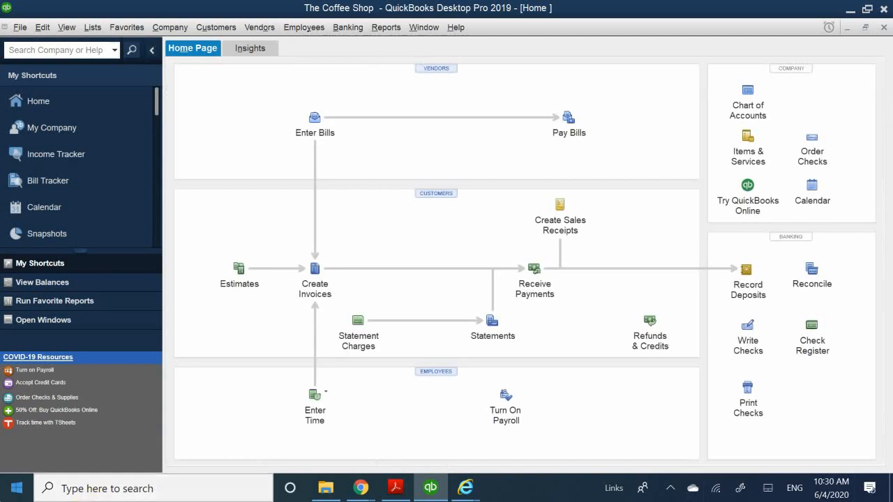
Turn on the use of account numbers in the company's Accounting preferences and save the change
{"action": "left_click", "coordinate": [42, 28]}
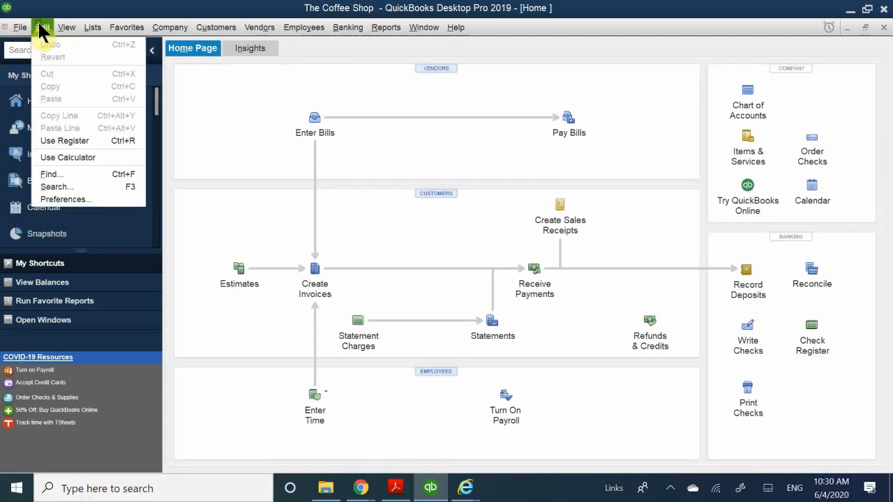
{"action": "left_click", "coordinate": [63, 200]}
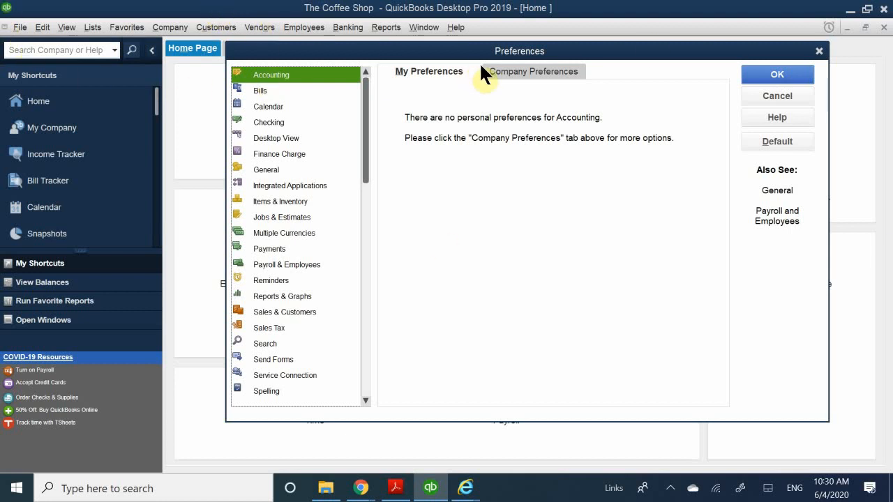
{"action": "left_click", "coordinate": [503, 70]}
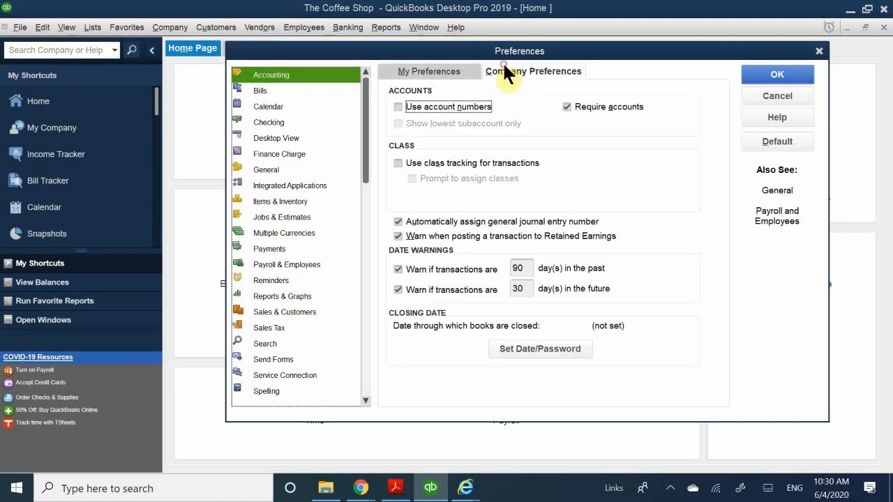
{"action": "left_click", "coordinate": [410, 103]}
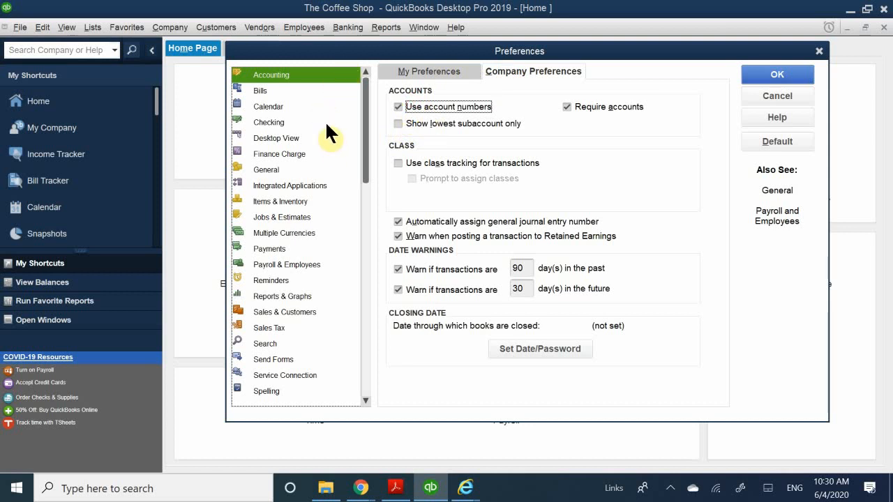
{"action": "left_click", "coordinate": [280, 89]}
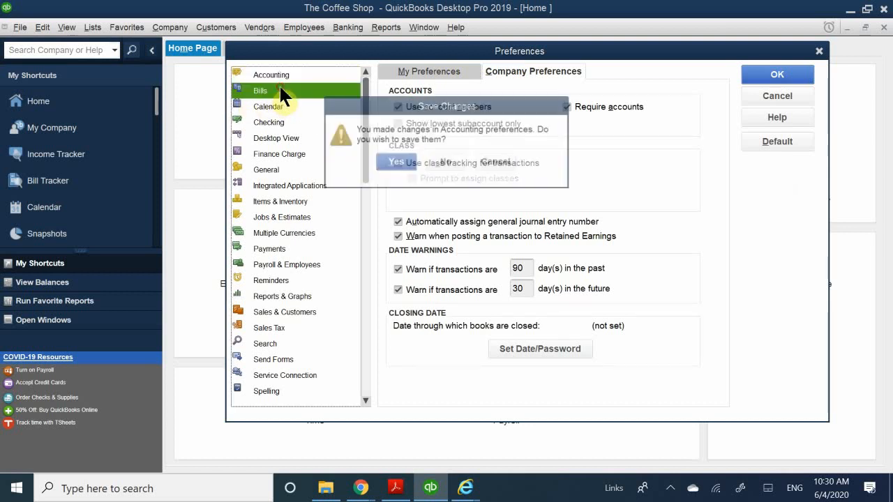
{"action": "left_click", "coordinate": [375, 163]}
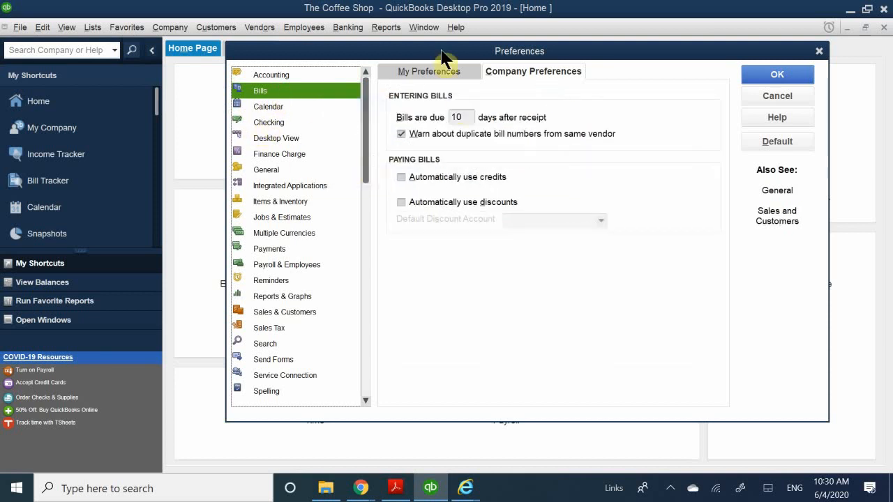
Turn on automatic use of credits in the company's Bills preferences, save the change and close the preferences
{"action": "left_click", "coordinate": [463, 178]}
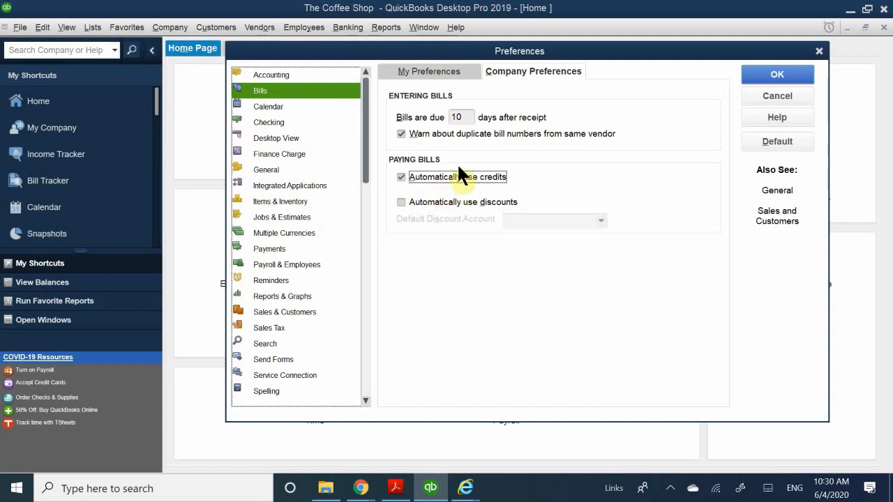
{"action": "left_click", "coordinate": [289, 108]}
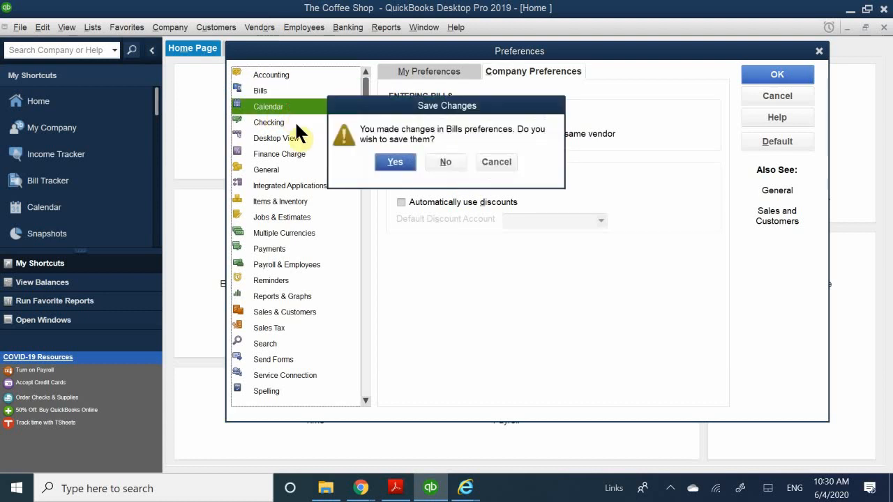
{"action": "left_click", "coordinate": [388, 166]}
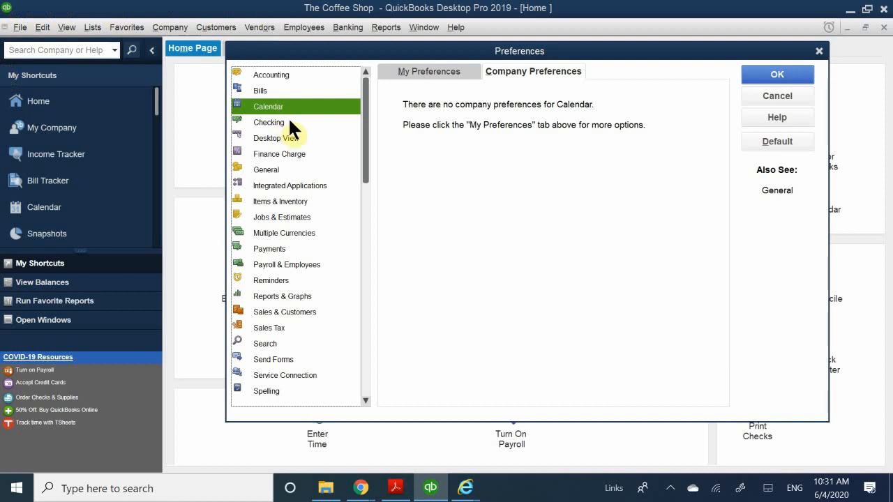
{"action": "left_click_drag", "start_coordinate": [424, 51], "coordinate": [392, 111]}
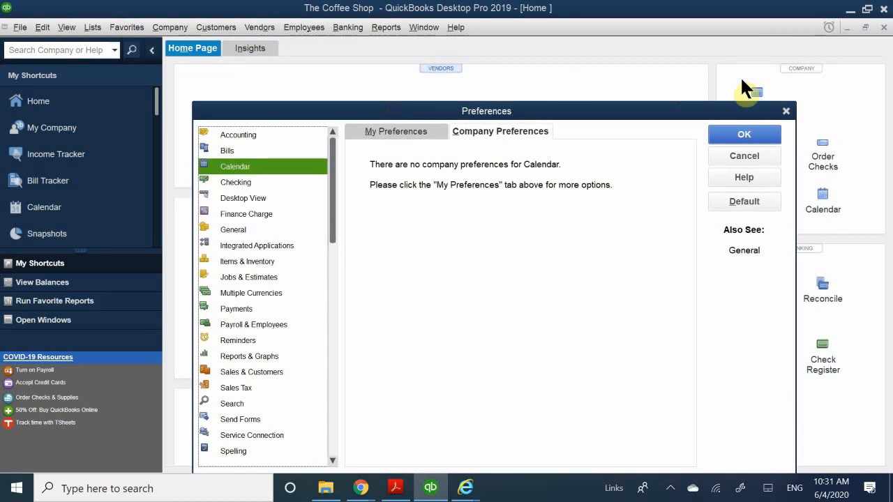
{"action": "left_click", "coordinate": [787, 111]}
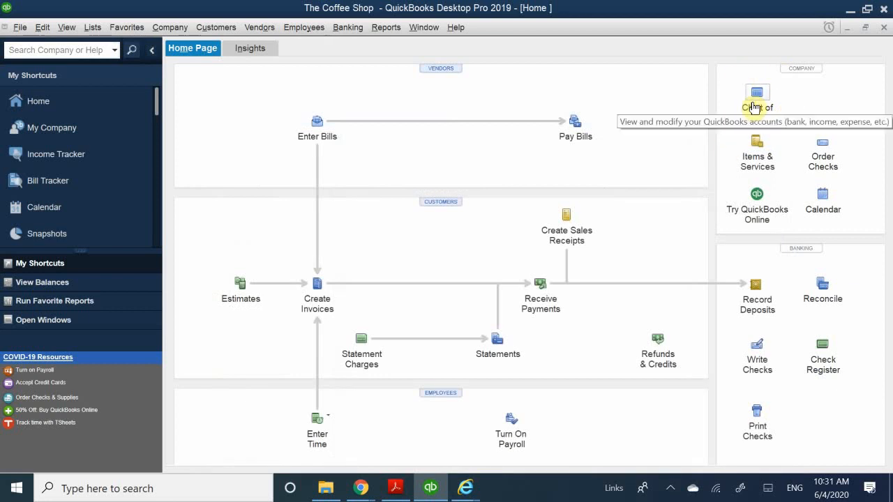
Review the numbered accounts in The Coffee Shop's chart of accounts down to the end of the list
{"action": "left_click", "coordinate": [752, 104]}
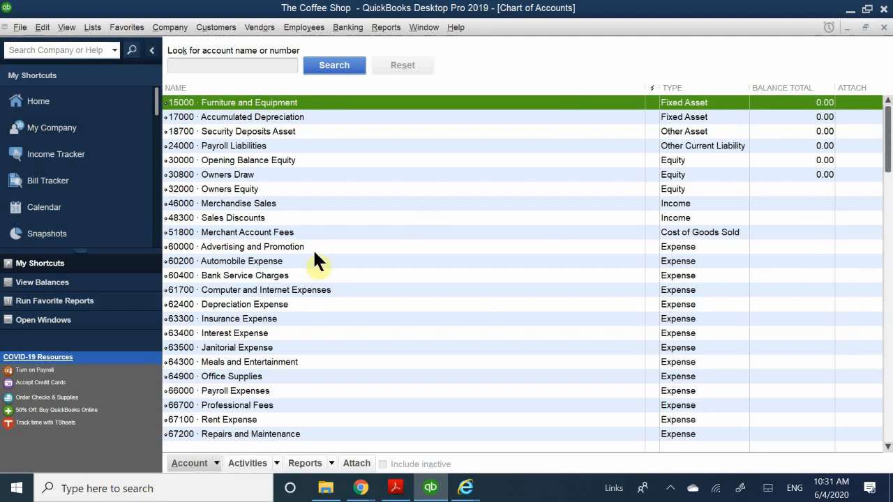
{"action": "scroll", "coordinate": [288, 310], "scroll_direction": "down", "scroll_amount": 2}
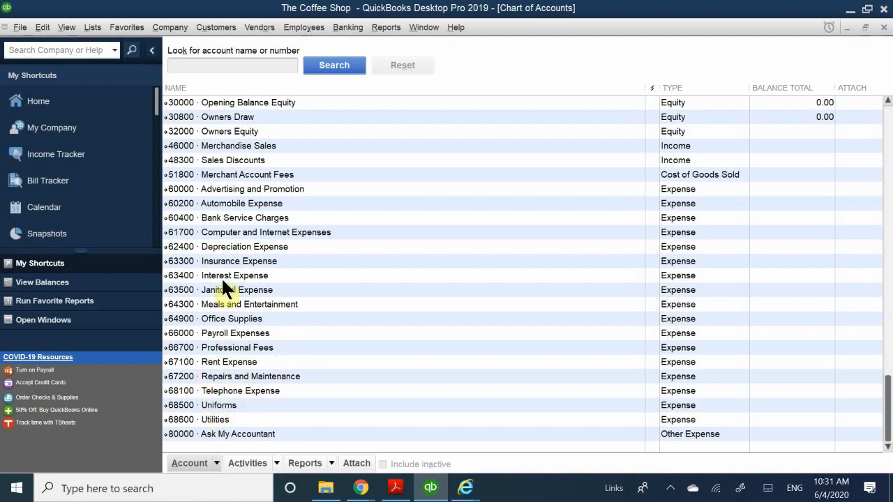
Activate inventory and purchase orders in the company's Items & Inventory preferences, save the change and reopen the home page
{"action": "left_click", "coordinate": [47, 27]}
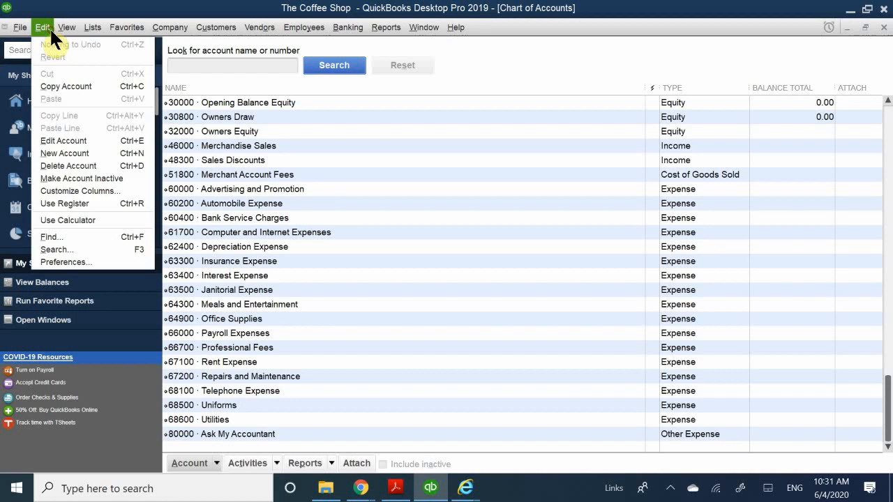
{"action": "left_click", "coordinate": [78, 261]}
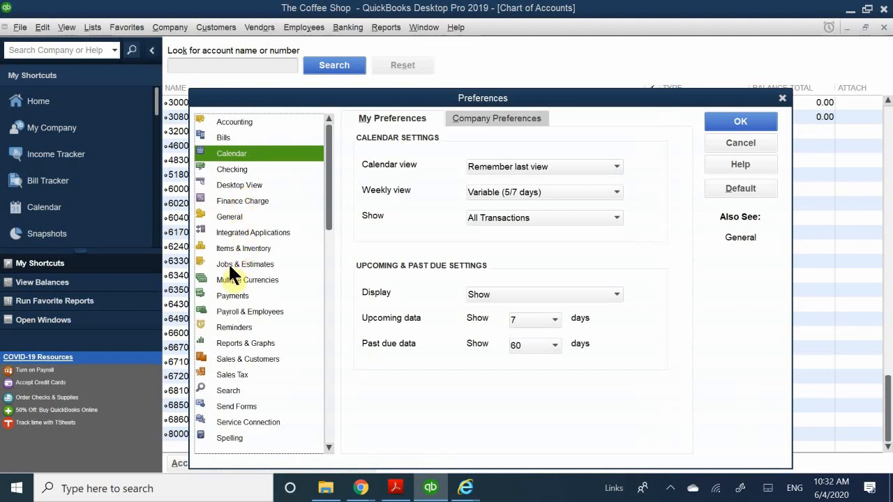
{"action": "left_click", "coordinate": [244, 247]}
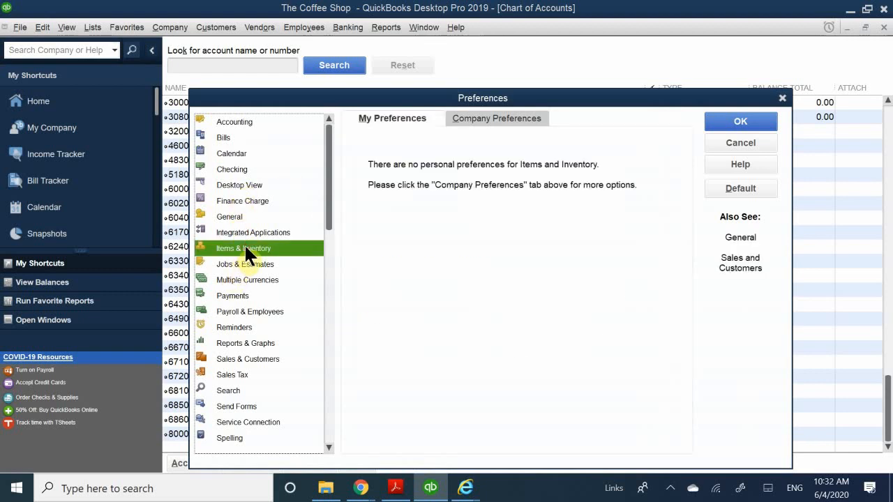
{"action": "left_click", "coordinate": [502, 115]}
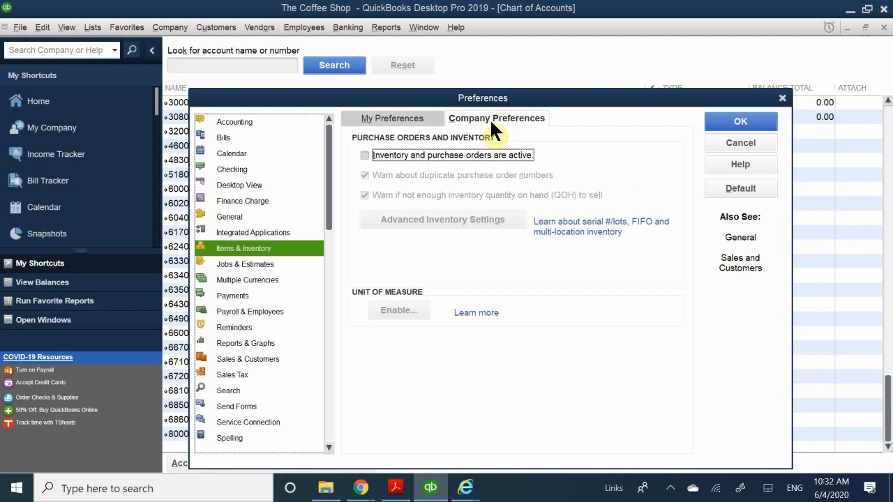
{"action": "left_click", "coordinate": [381, 157]}
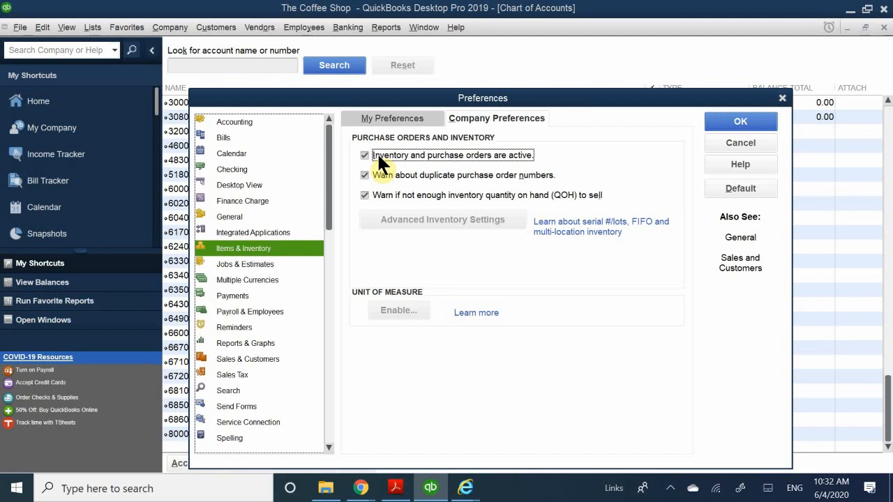
{"action": "left_click", "coordinate": [734, 118]}
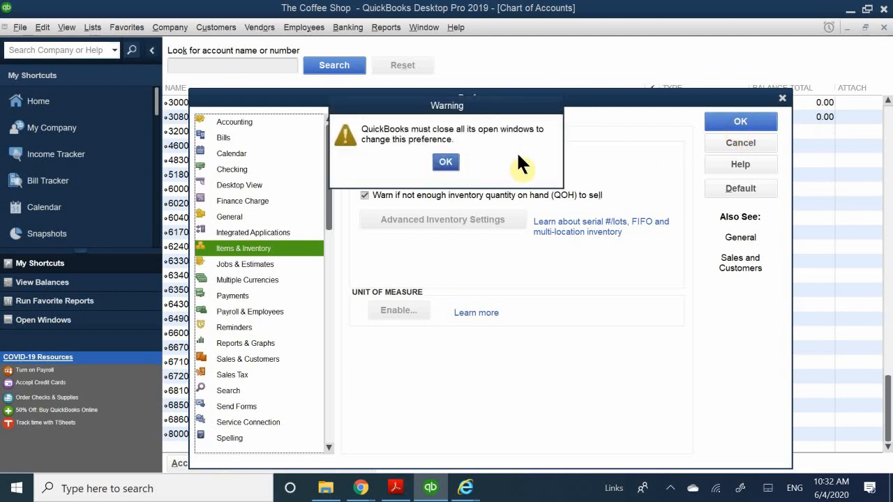
{"action": "left_click", "coordinate": [449, 161]}
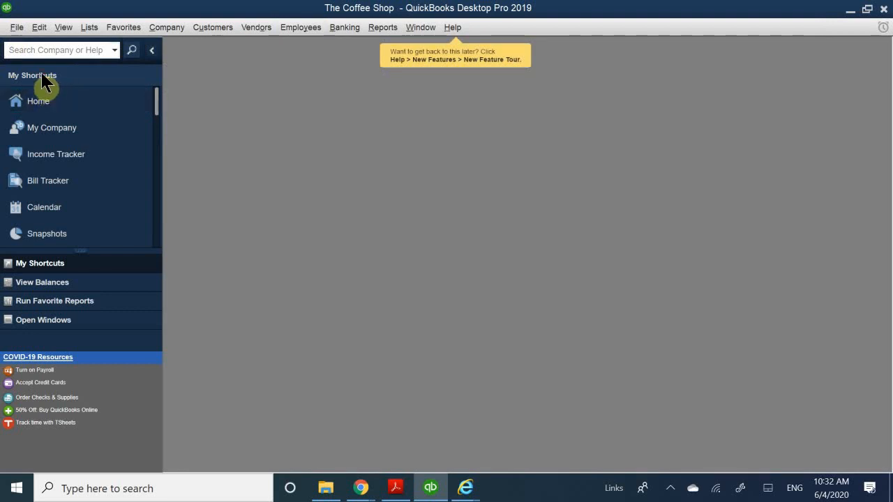
{"action": "left_click", "coordinate": [46, 103]}
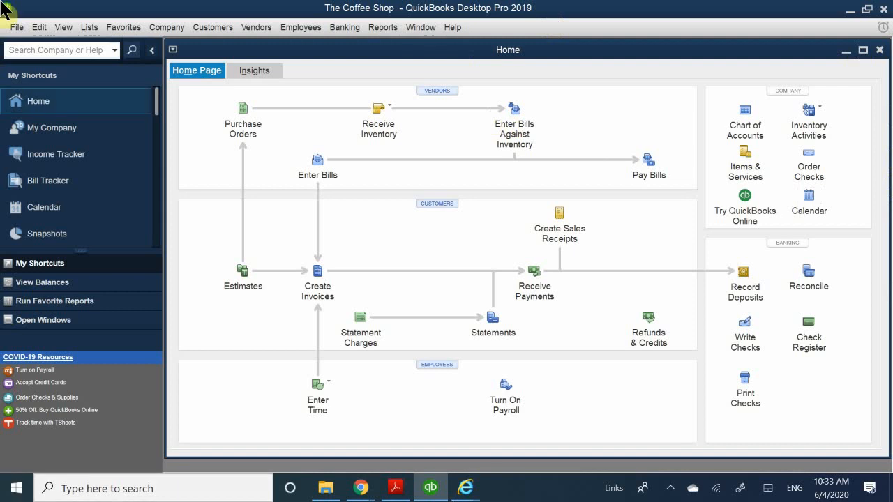
Examine the company preferences for Sales & Customers
{"action": "left_click", "coordinate": [40, 27]}
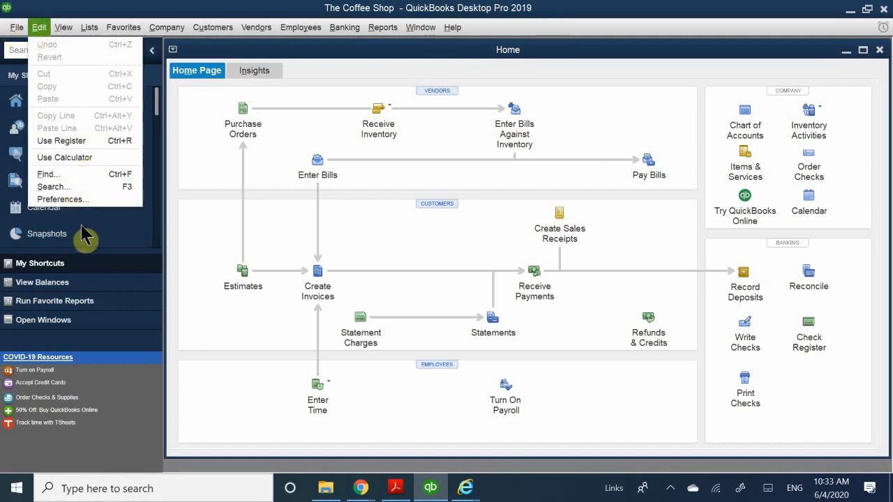
{"action": "left_click", "coordinate": [91, 199]}
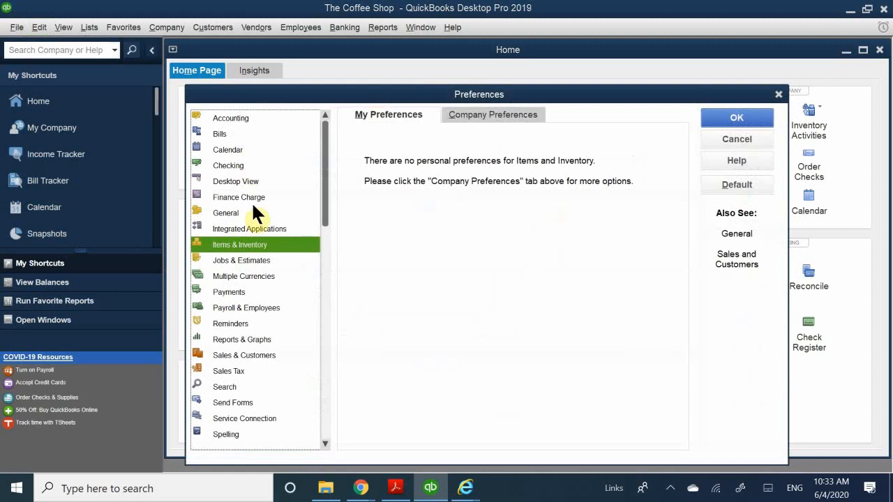
{"action": "left_click", "coordinate": [231, 354]}
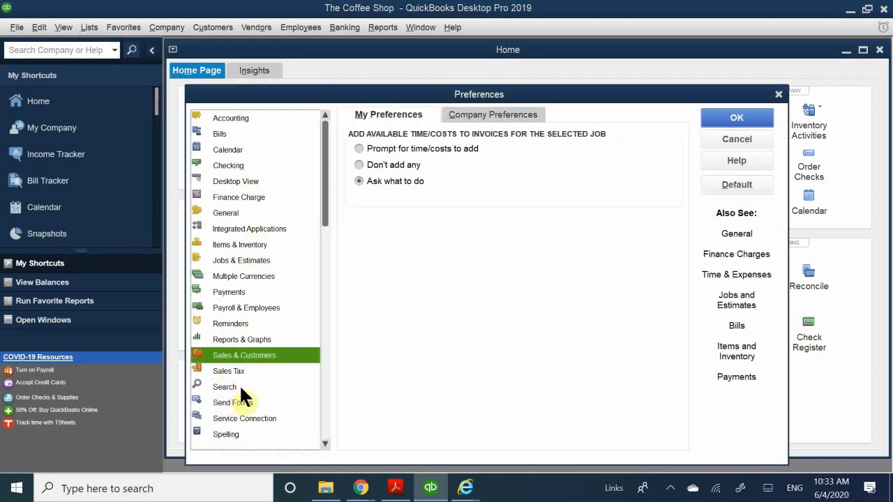
{"action": "left_click", "coordinate": [479, 112]}
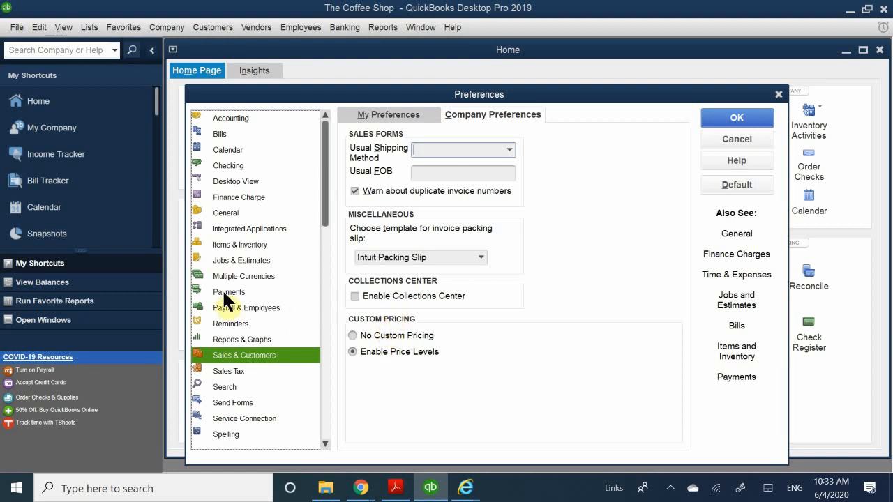
Try to turn on charging sales tax in the company's Sales Tax preferences and save it without a most common sales tax item
{"action": "left_click", "coordinate": [236, 371]}
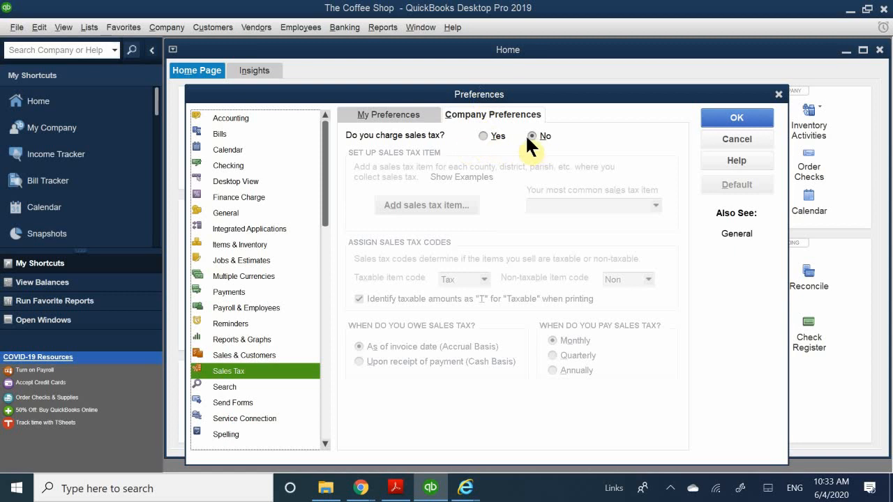
{"action": "left_click", "coordinate": [488, 134]}
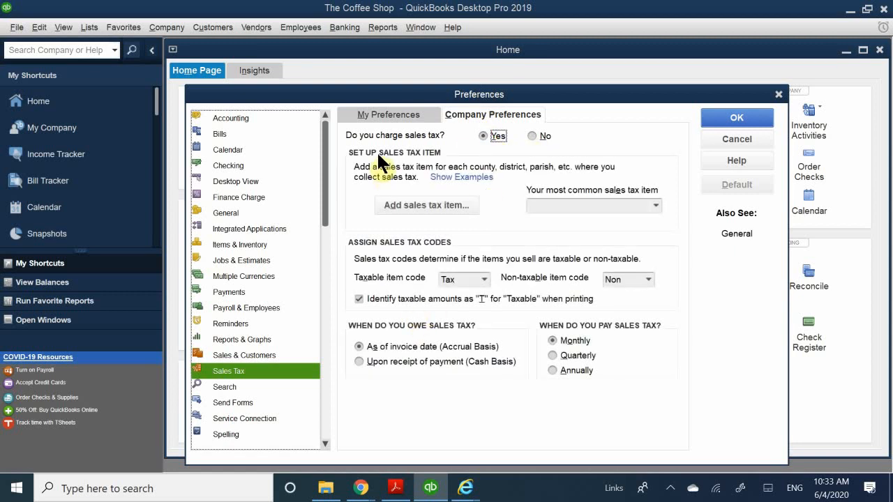
{"action": "left_click", "coordinate": [722, 119]}
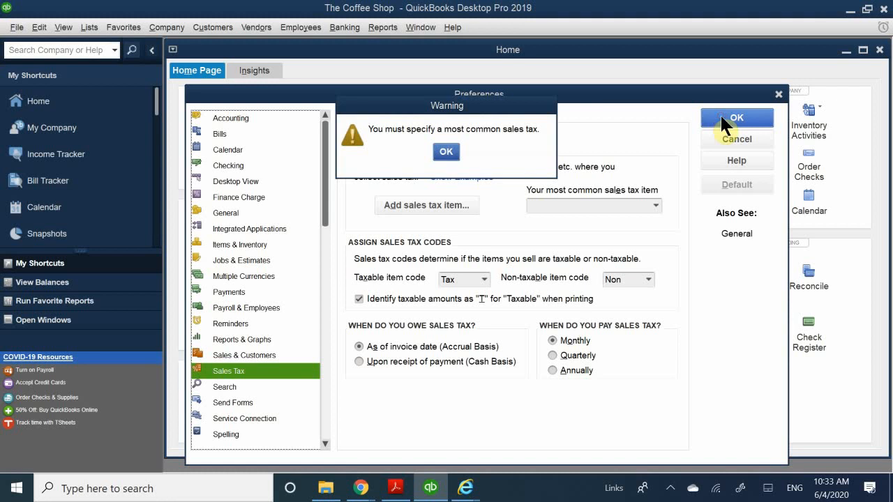
{"action": "left_click", "coordinate": [445, 154]}
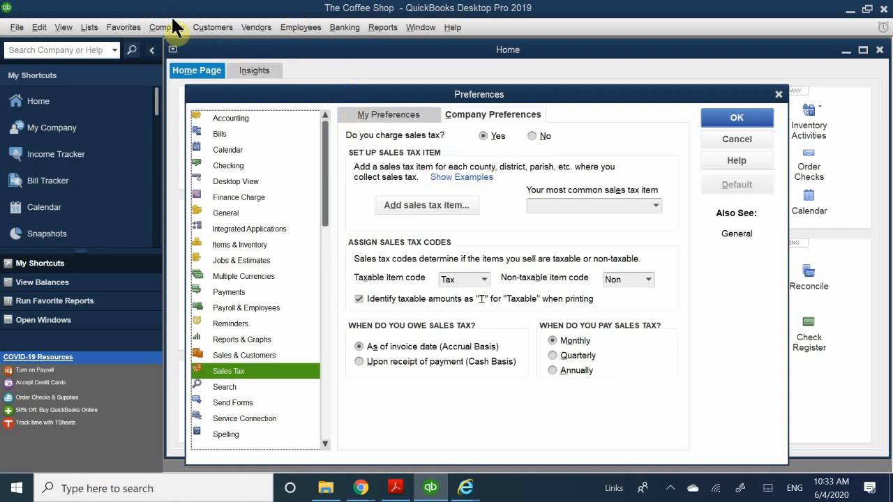
{"action": "left_click", "coordinate": [723, 119]}
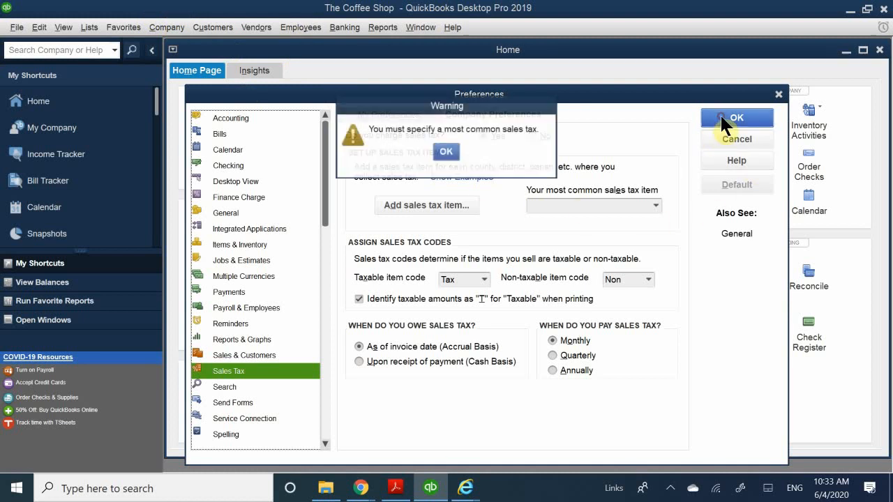
{"action": "left_click", "coordinate": [447, 150]}
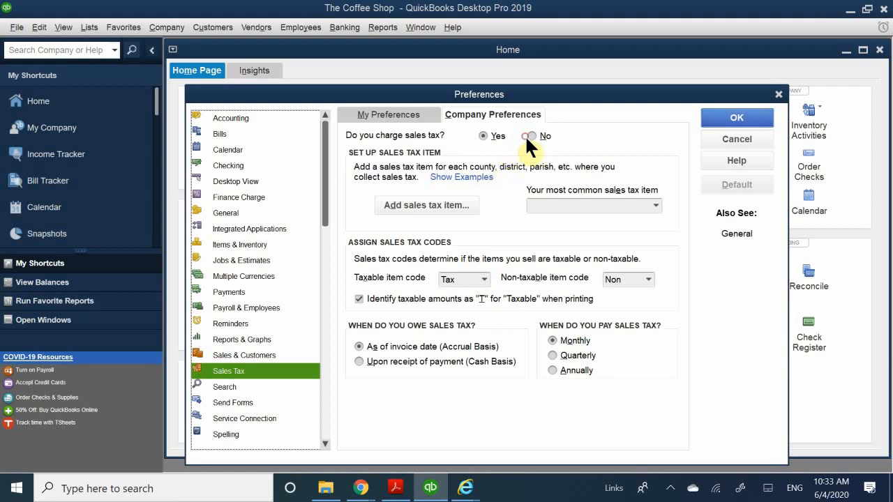
Set sales tax charging back to Yes, start adding a sales tax item, then cancel the item and the preference changes
{"action": "left_click", "coordinate": [547, 134]}
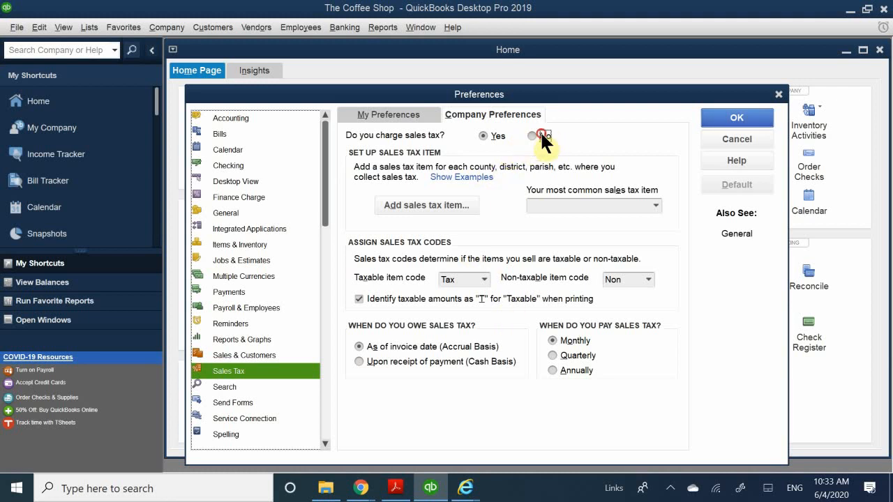
{"action": "left_click", "coordinate": [492, 135]}
{"action": "left_click", "coordinate": [415, 204]}
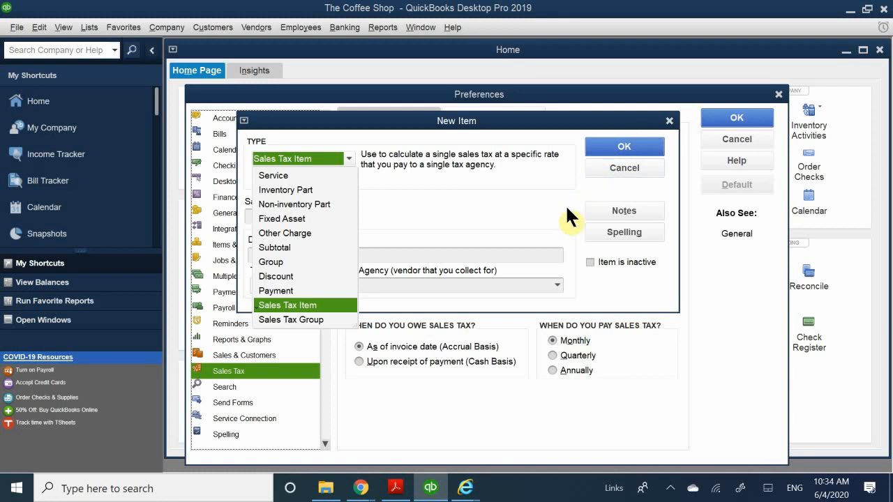
{"action": "left_click", "coordinate": [630, 166]}
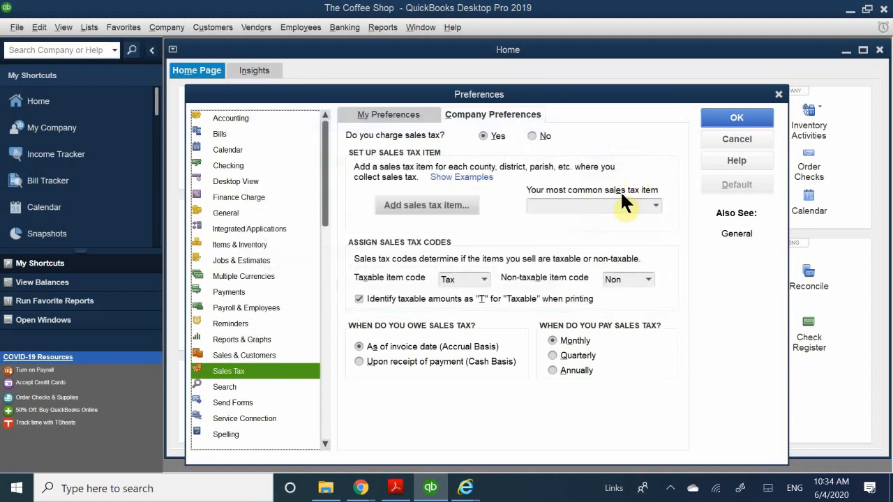
{"action": "left_click", "coordinate": [736, 139]}
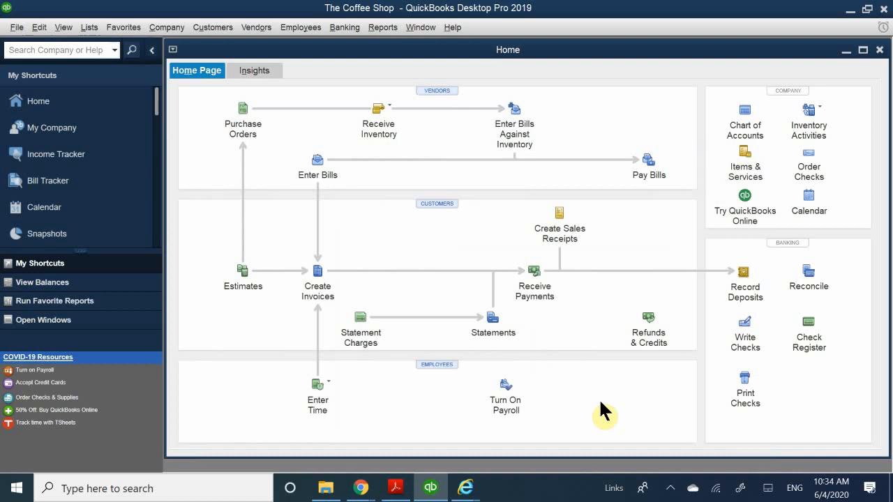
{"action": "left_click", "coordinate": [42, 28]}
{"action": "left_click", "coordinate": [74, 204]}
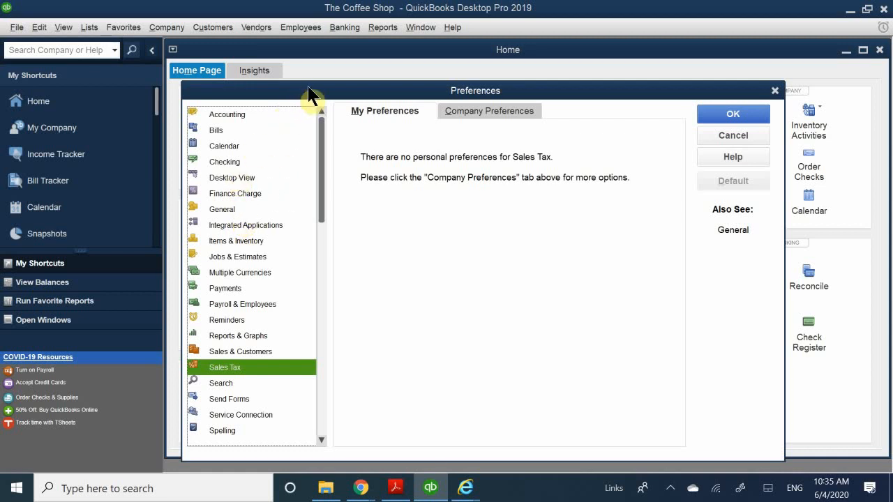
{"action": "left_click_drag", "start_coordinate": [309, 94], "coordinate": [338, 90]}
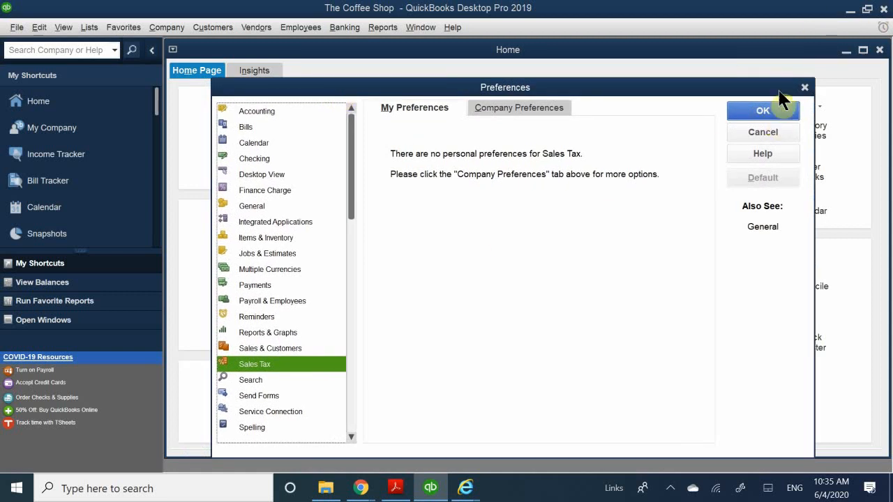
{"action": "left_click", "coordinate": [746, 131]}
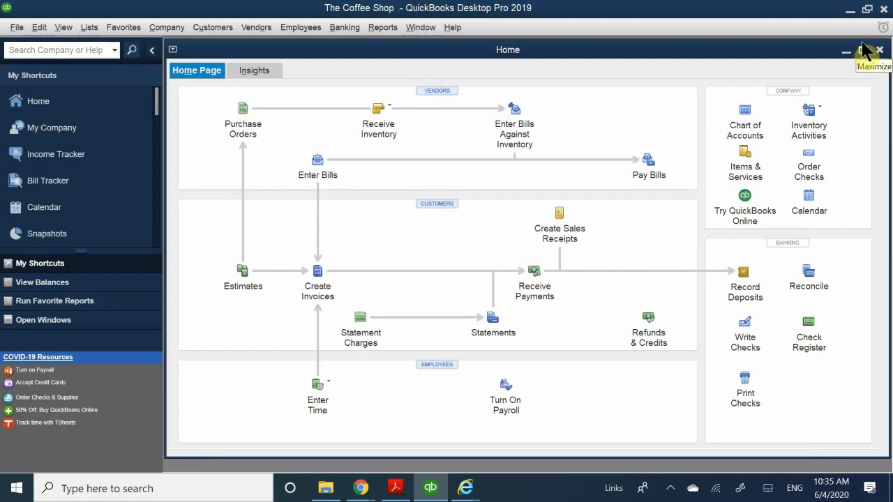
Switch to the company file setup PDF in Acrobat Reader and look through the opening balances section, including the sample trial balance and bank statement
{"action": "left_click", "coordinate": [395, 491]}
{"action": "scroll", "coordinate": [307, 283], "scroll_direction": "down", "scroll_amount": 5}
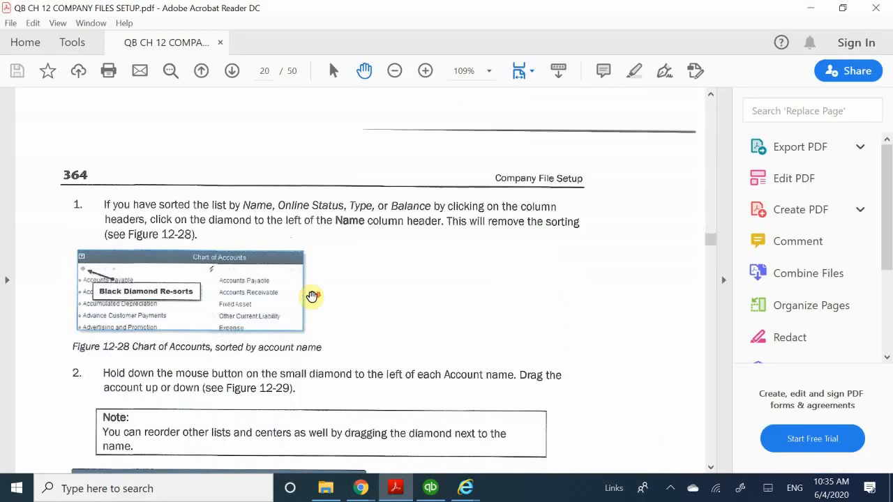
{"action": "scroll", "coordinate": [312, 297], "scroll_direction": "down", "scroll_amount": 15}
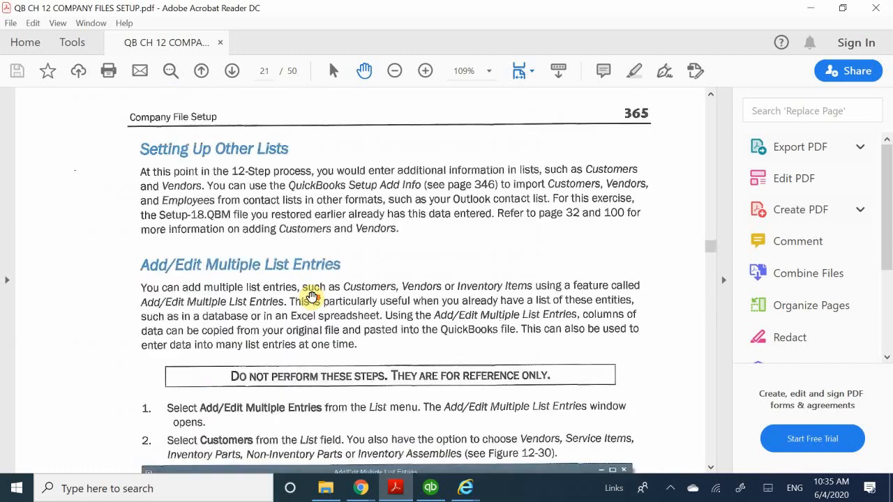
{"action": "scroll", "coordinate": [312, 296], "scroll_direction": "down", "scroll_amount": 15}
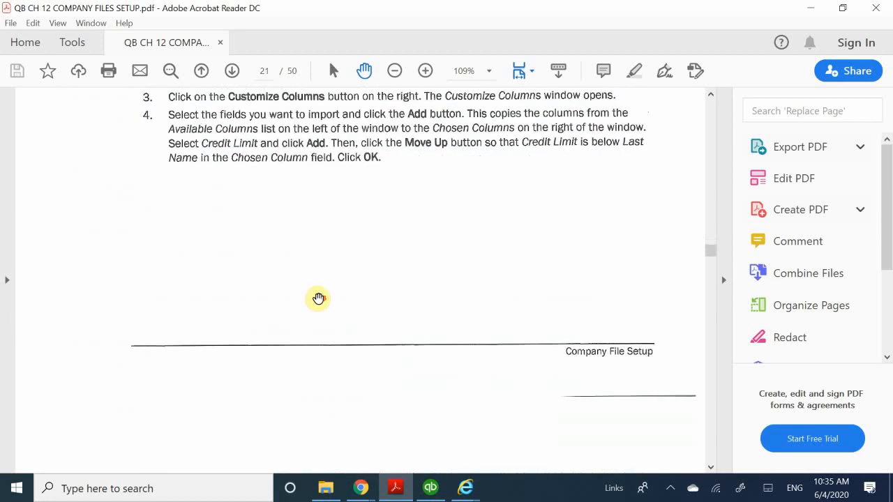
{"action": "scroll", "coordinate": [318, 298], "scroll_direction": "down", "scroll_amount": 10}
{"action": "scroll", "coordinate": [320, 298], "scroll_direction": "down", "scroll_amount": 5}
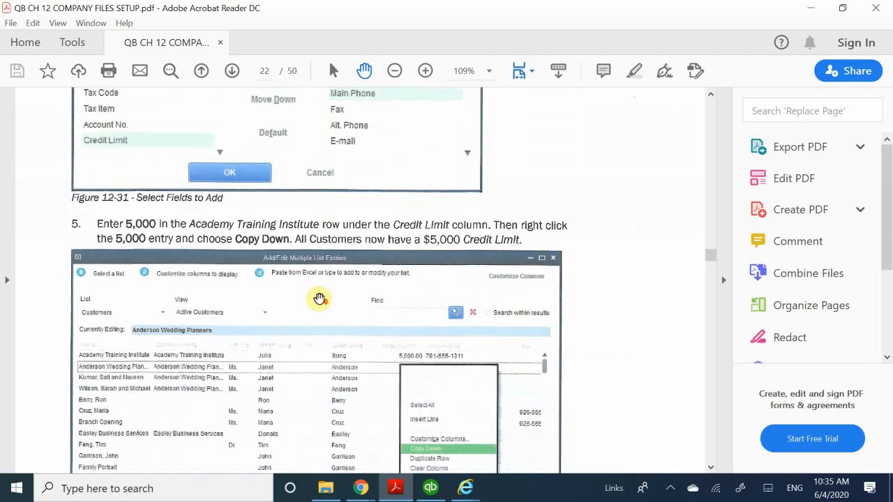
{"action": "scroll", "coordinate": [320, 299], "scroll_direction": "down", "scroll_amount": 10}
{"action": "scroll", "coordinate": [322, 301], "scroll_direction": "down", "scroll_amount": 5}
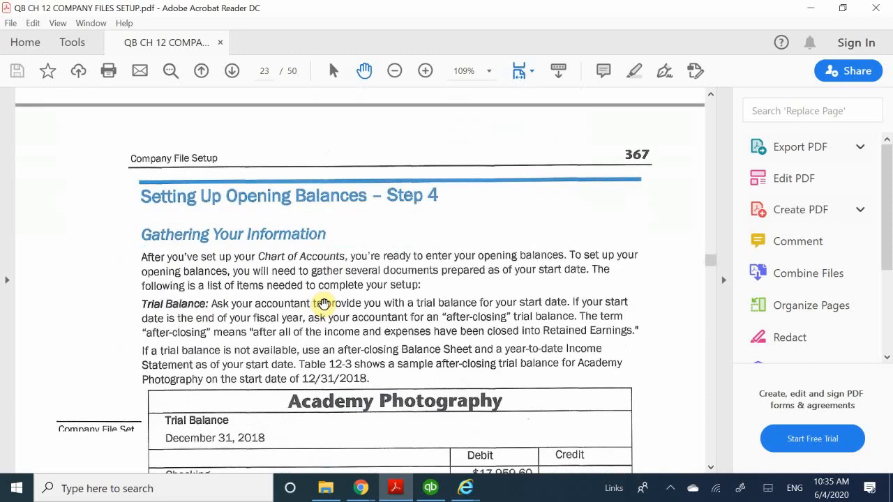
{"action": "scroll", "coordinate": [323, 305], "scroll_direction": "down", "scroll_amount": 1}
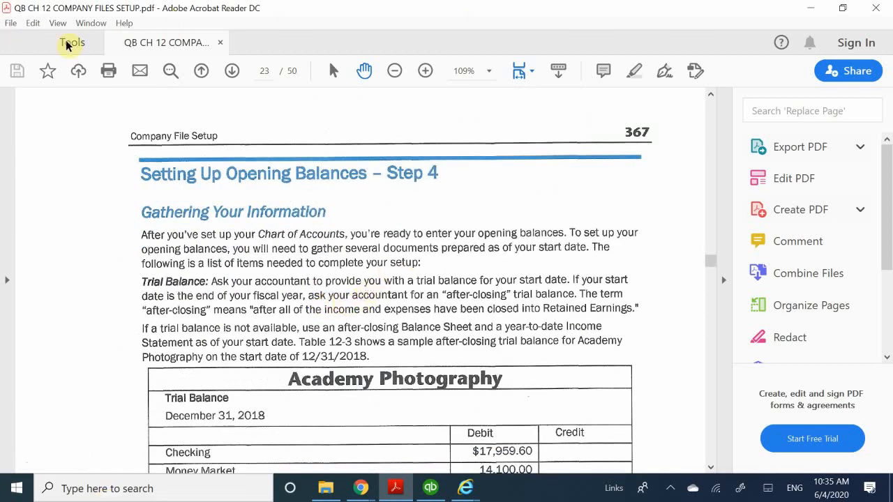
{"action": "left_click", "coordinate": [231, 72]}
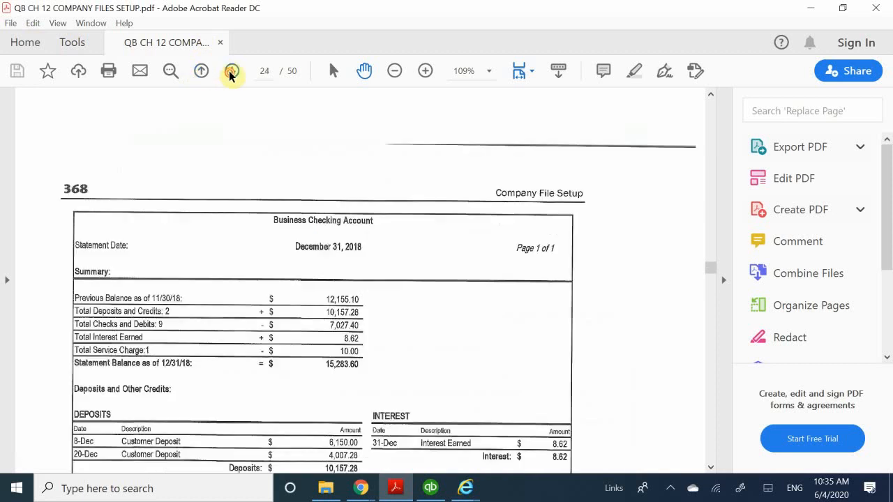
Look through the PDF's opening balance instructions, from the bank statement through journal entries, outstanding checks and open invoices to the sales tax adjustment
{"action": "left_click", "coordinate": [231, 72]}
{"action": "left_click", "coordinate": [231, 73]}
{"action": "left_click", "coordinate": [231, 73]}
{"action": "left_click", "coordinate": [231, 72]}
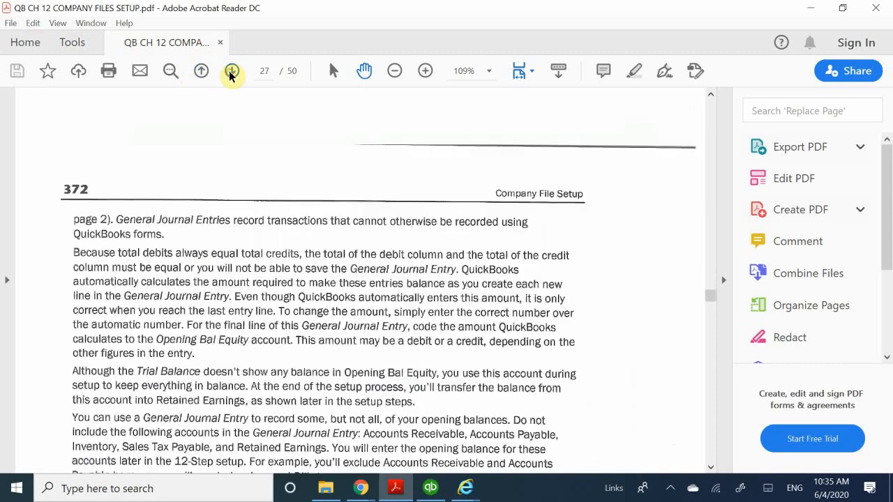
{"action": "left_click", "coordinate": [231, 72]}
{"action": "left_click", "coordinate": [231, 73]}
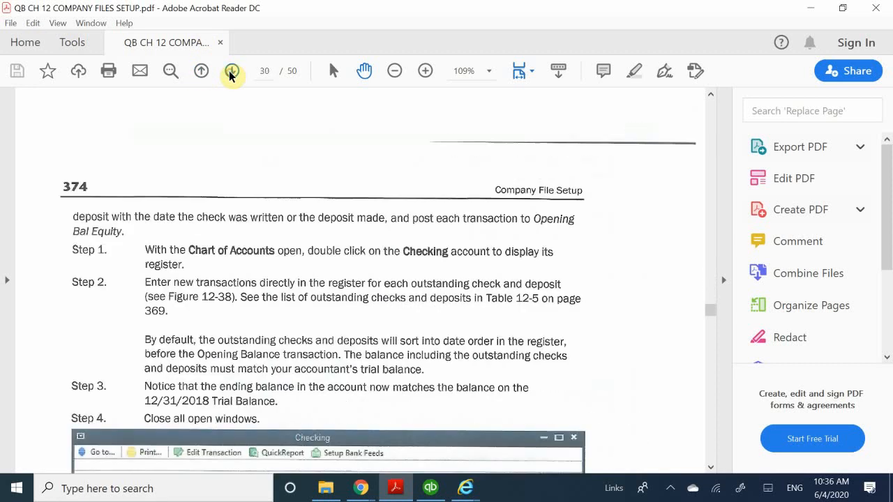
{"action": "left_click", "coordinate": [231, 73]}
{"action": "left_click", "coordinate": [231, 73]}
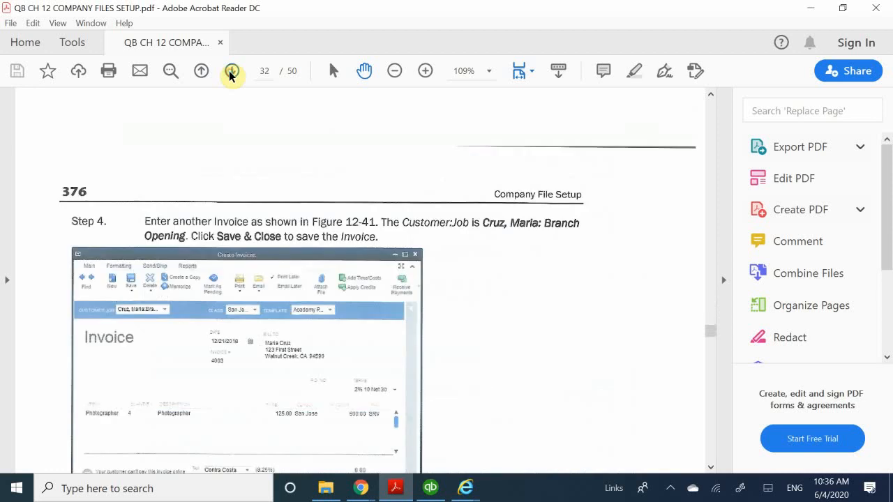
{"action": "left_click", "coordinate": [231, 73]}
{"action": "left_click", "coordinate": [231, 72]}
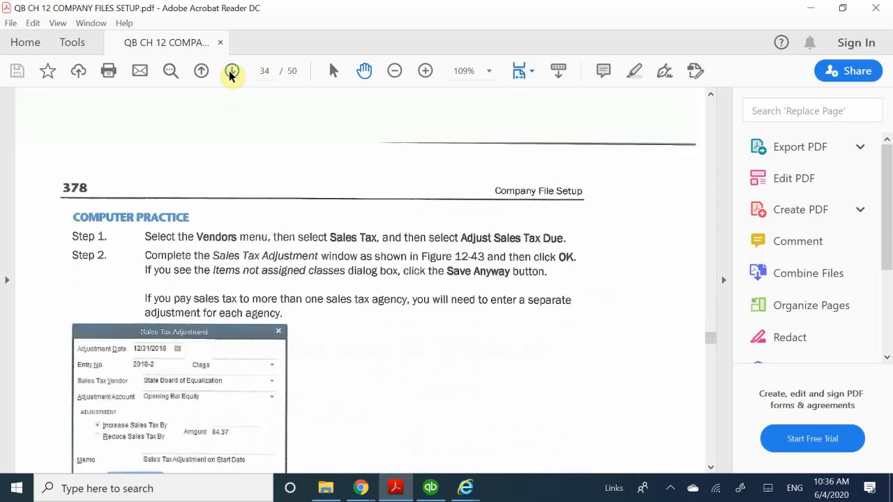
Look through the setup guide's pages on inventory adjustment, trial balance verification, closing Opening Bal Equity and setting up user access
{"action": "left_click", "coordinate": [231, 72]}
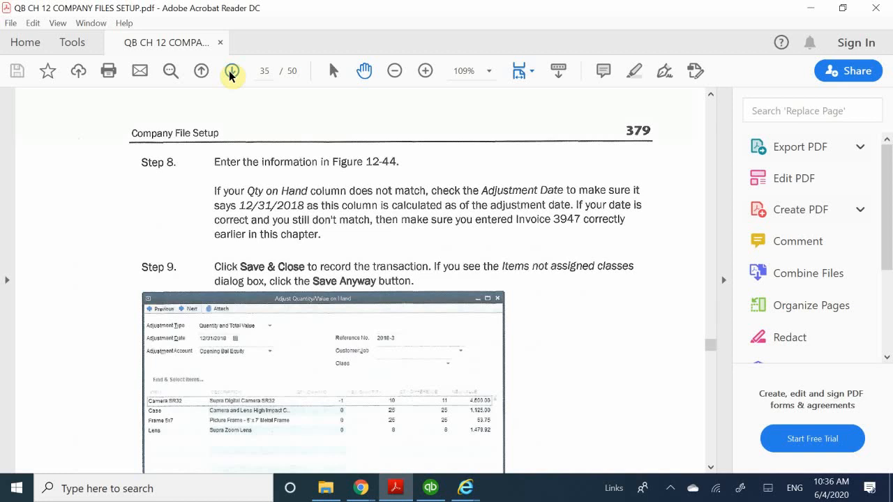
{"action": "left_click", "coordinate": [231, 72]}
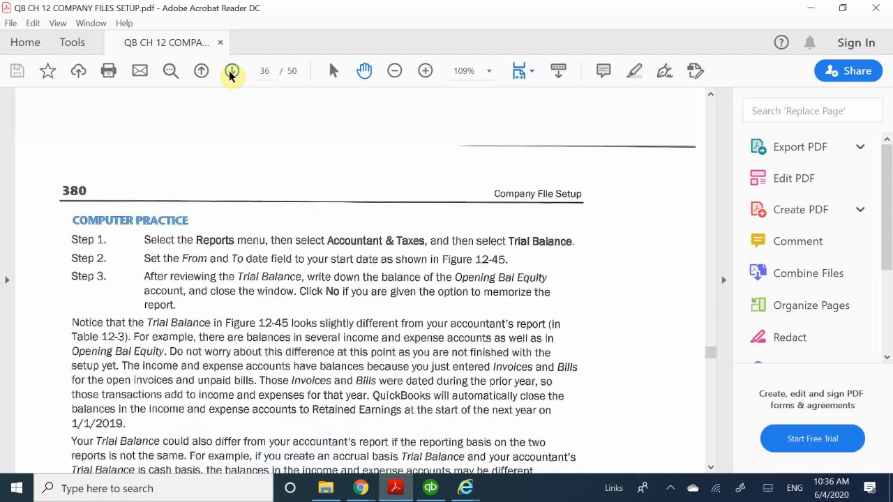
{"action": "left_click", "coordinate": [231, 73]}
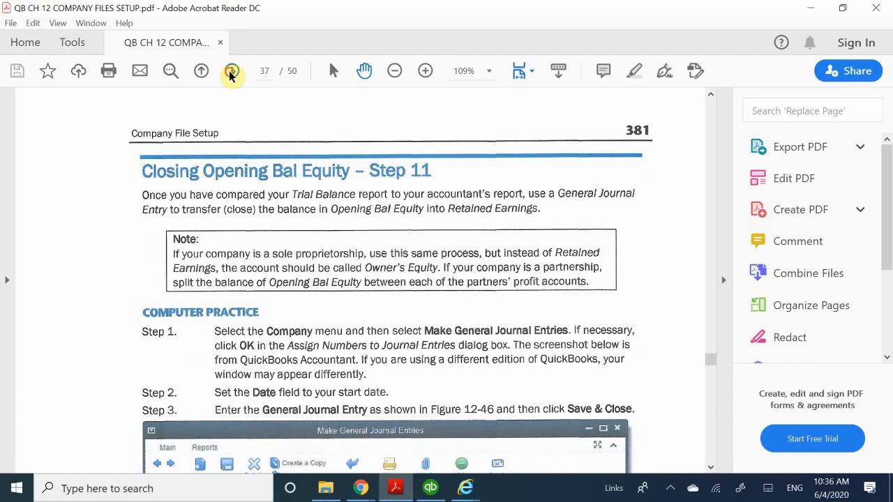
{"action": "left_click", "coordinate": [231, 73]}
{"action": "left_click", "coordinate": [231, 73]}
{"action": "left_click", "coordinate": [231, 72]}
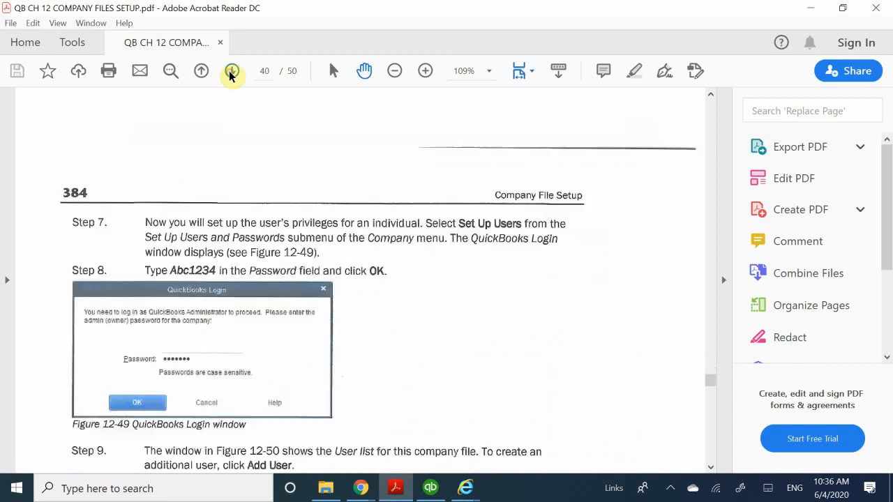
{"action": "left_click", "coordinate": [231, 73]}
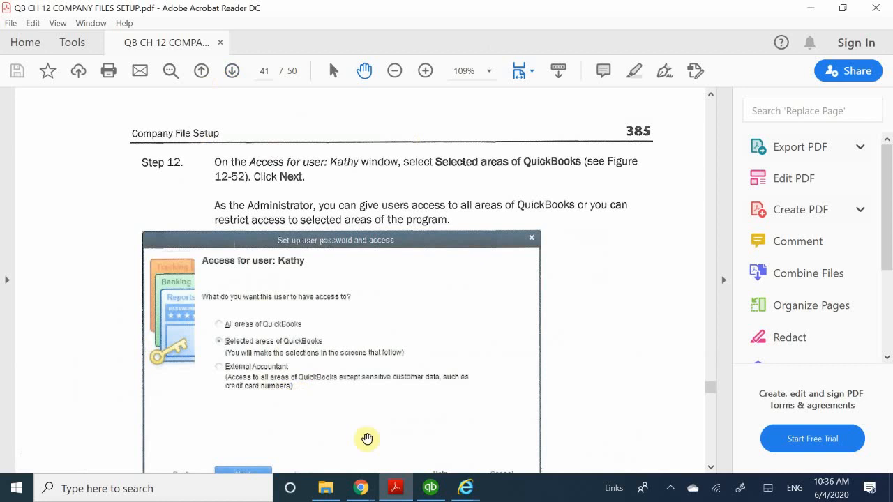
Switch to File Explorer and open the presentation CH 12 - COMPANY FILES SETUP from the PowerPoints folder in Quickbooks Class
{"action": "left_click", "coordinate": [395, 487]}
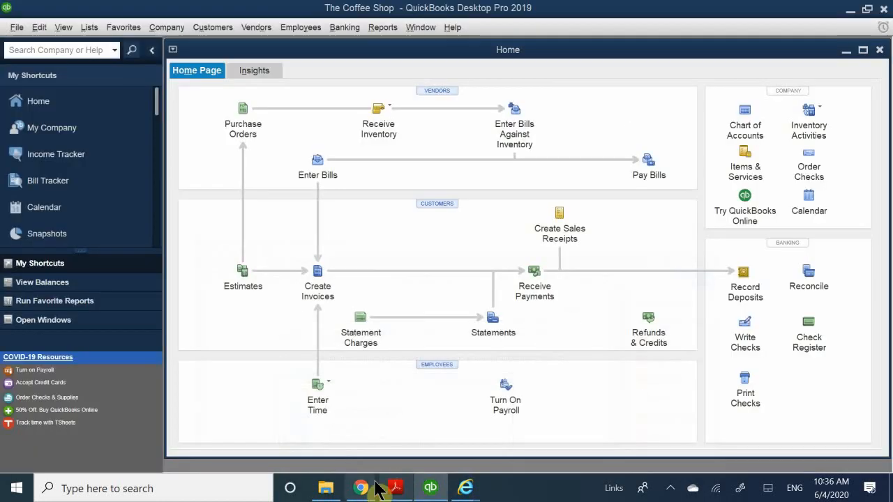
{"action": "left_click", "coordinate": [326, 488]}
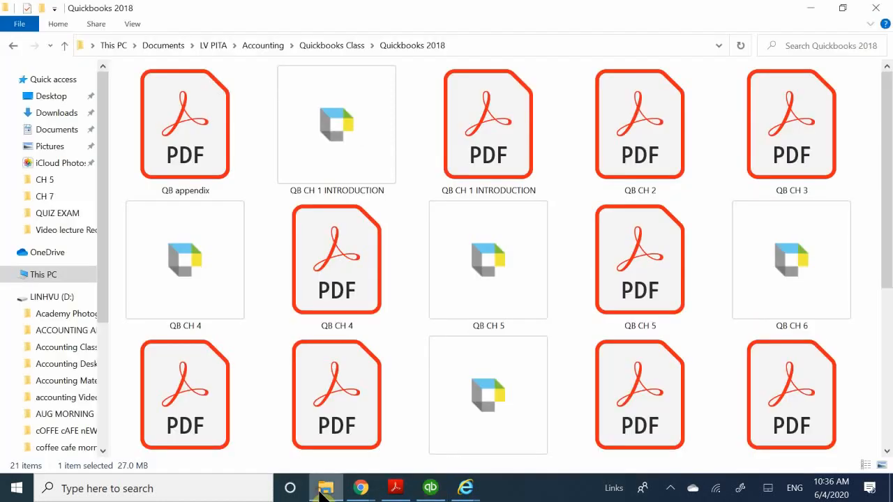
{"action": "left_click", "coordinate": [14, 45]}
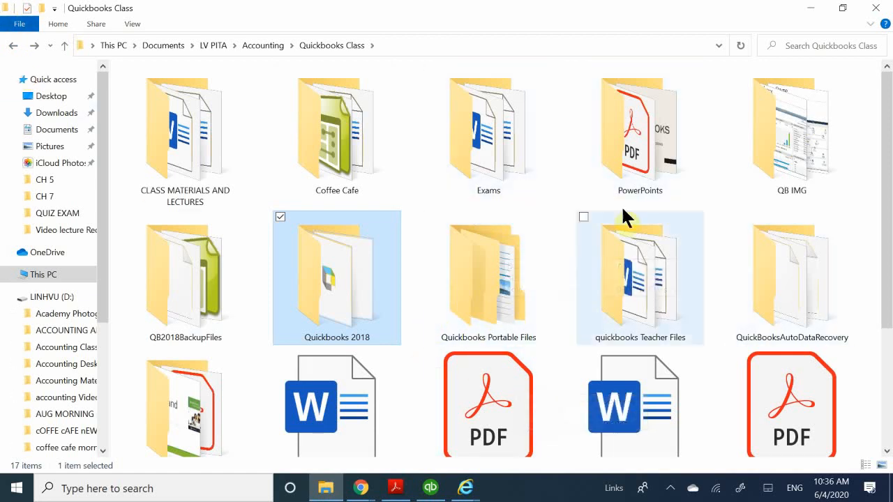
{"action": "double_click", "coordinate": [630, 135]}
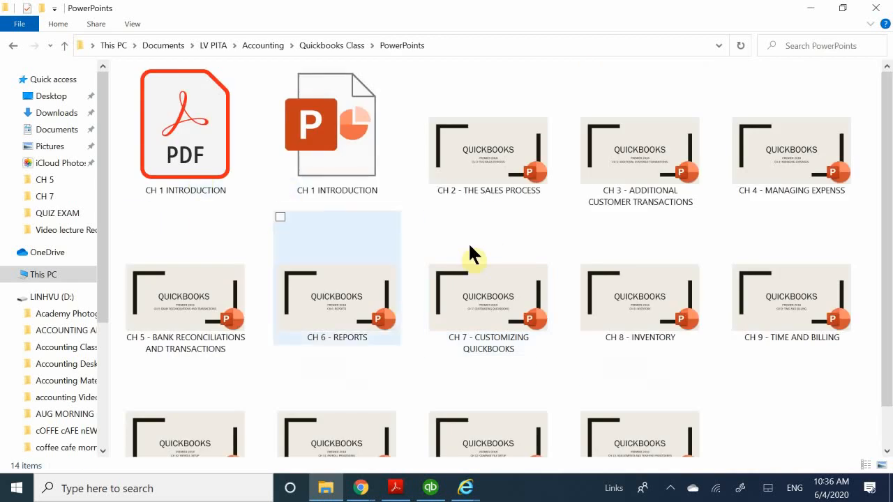
{"action": "scroll", "coordinate": [478, 293], "scroll_direction": "down", "scroll_amount": 1}
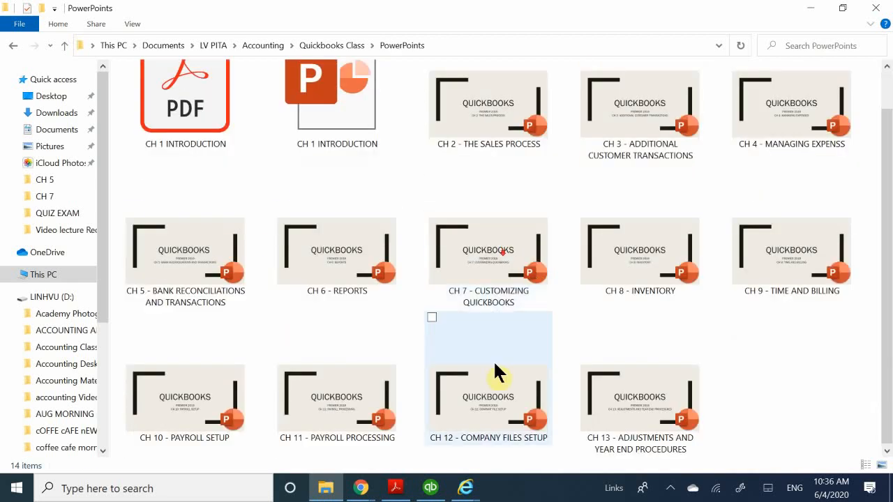
{"action": "left_click", "coordinate": [501, 444]}
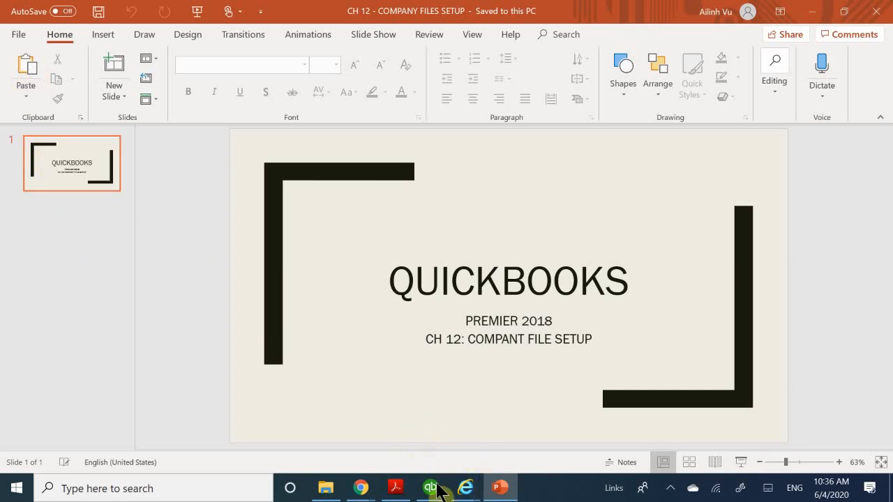
Return to the company file setup PDF in Acrobat Reader and look at the Review Questions on page 388
{"action": "left_click", "coordinate": [398, 489]}
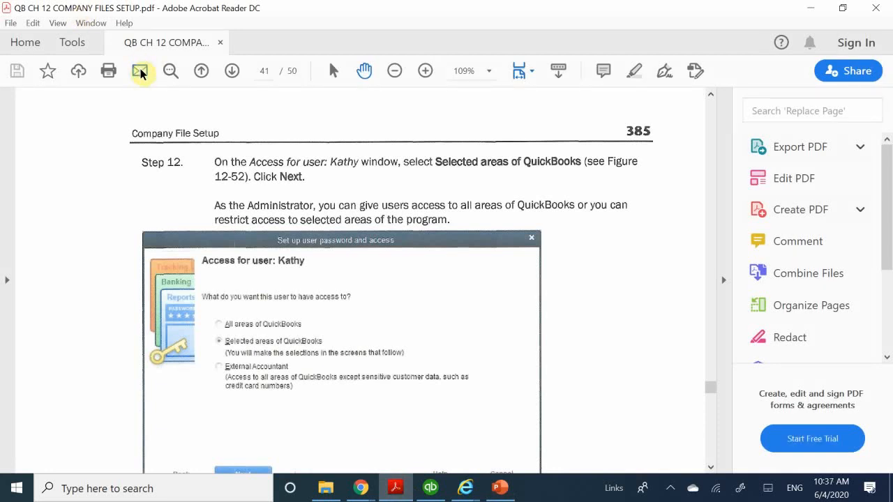
{"action": "left_click", "coordinate": [232, 71]}
{"action": "left_click", "coordinate": [233, 72]}
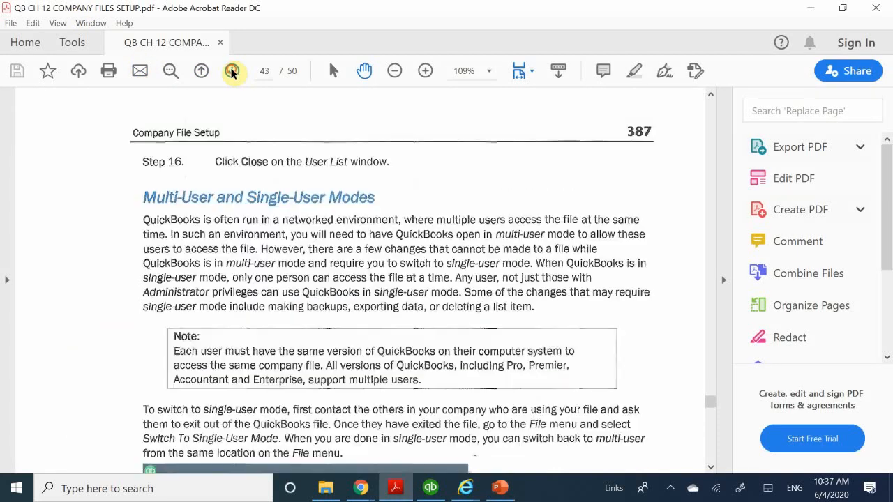
{"action": "left_click", "coordinate": [232, 71]}
{"action": "left_click", "coordinate": [232, 71]}
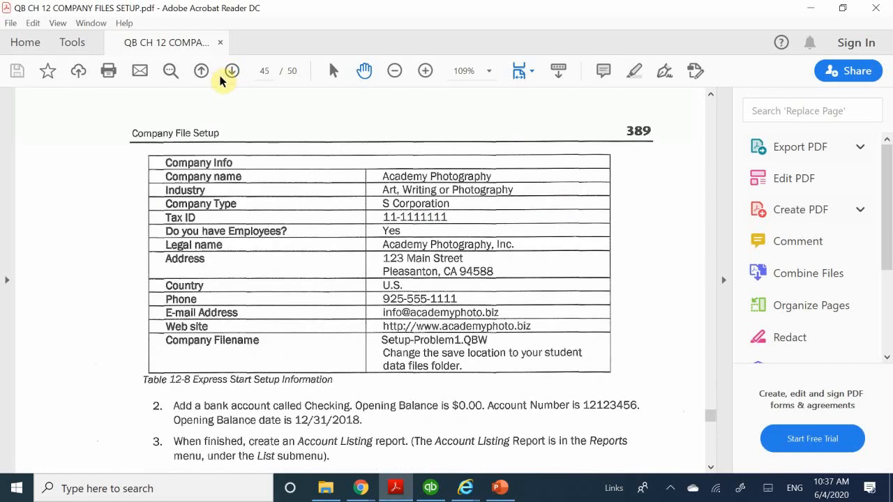
{"action": "left_click", "coordinate": [201, 72]}
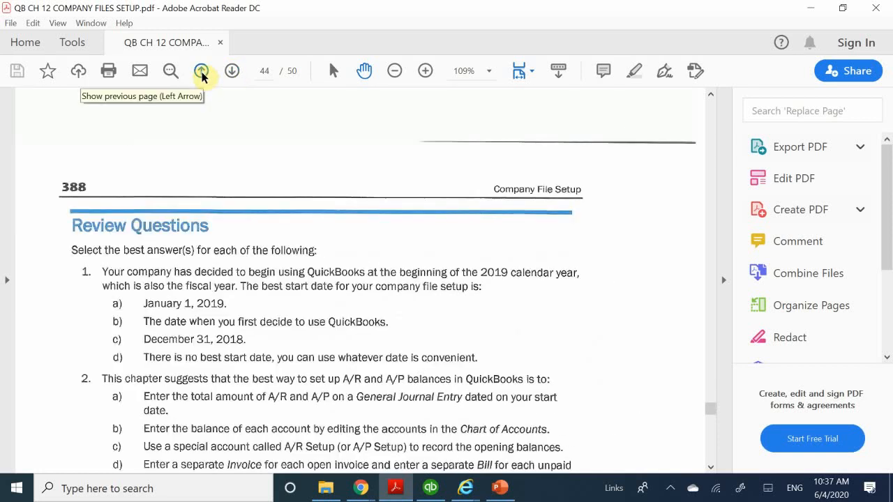
{"action": "scroll", "coordinate": [269, 185], "scroll_direction": "down", "scroll_amount": 2}
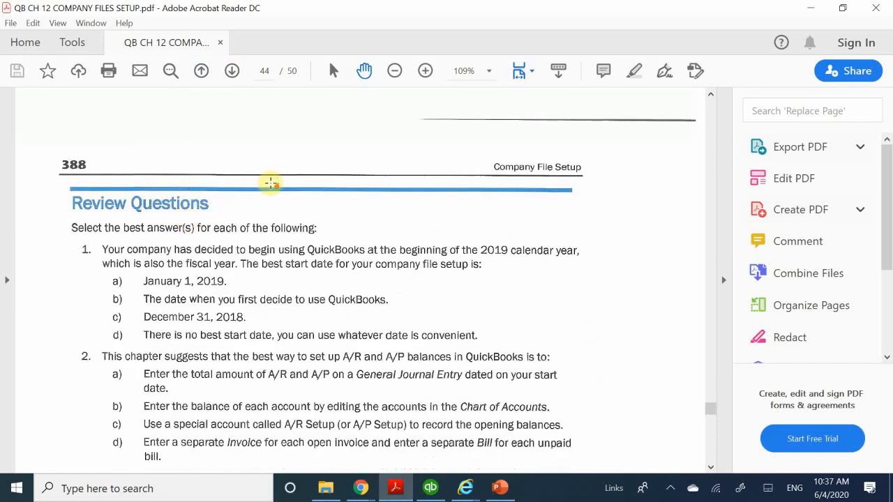
{"action": "scroll", "coordinate": [768, 174], "scroll_direction": "down", "scroll_amount": 3}
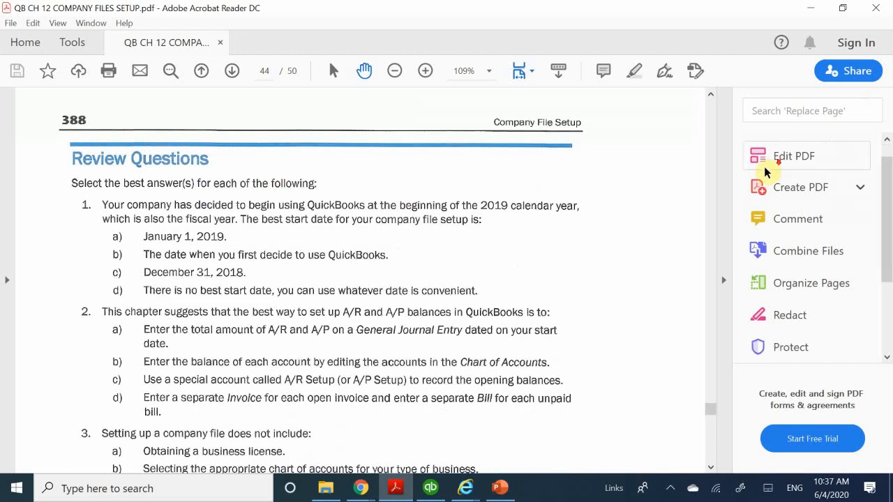
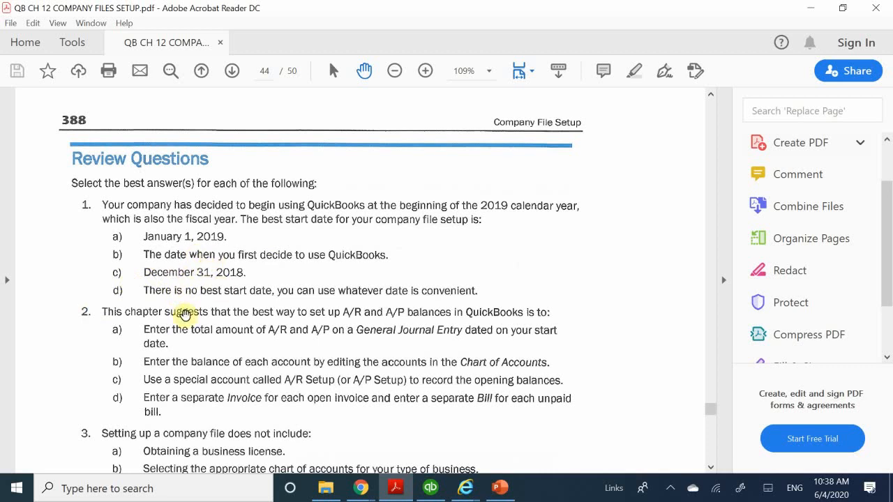
Read Review Questions 1 to 5 on page 388 of the PDF, down to the start of Setup Problem 1
{"action": "scroll", "coordinate": [94, 357], "scroll_direction": "down", "scroll_amount": 1}
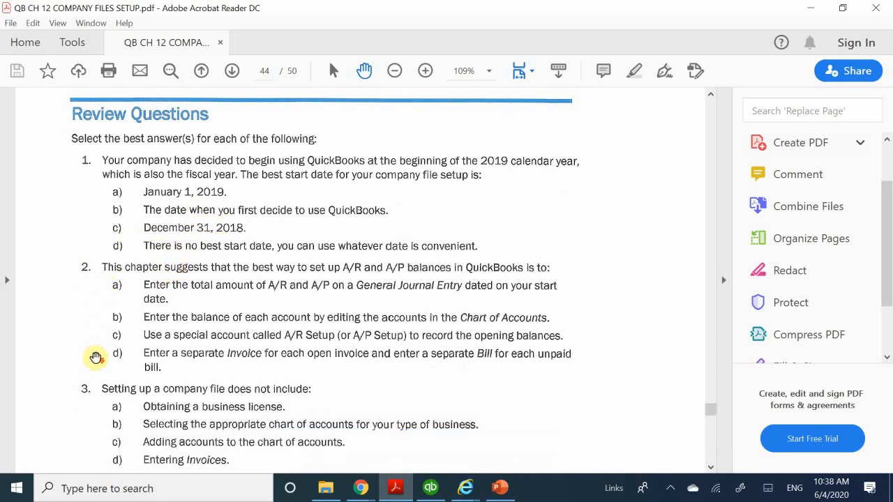
{"action": "scroll", "coordinate": [95, 357], "scroll_direction": "down", "scroll_amount": 1}
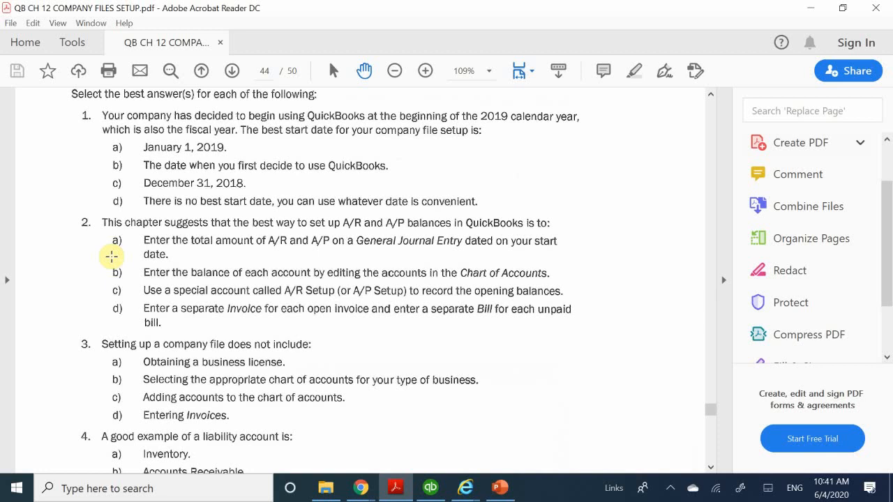
{"action": "scroll", "coordinate": [111, 257], "scroll_direction": "down", "scroll_amount": 3}
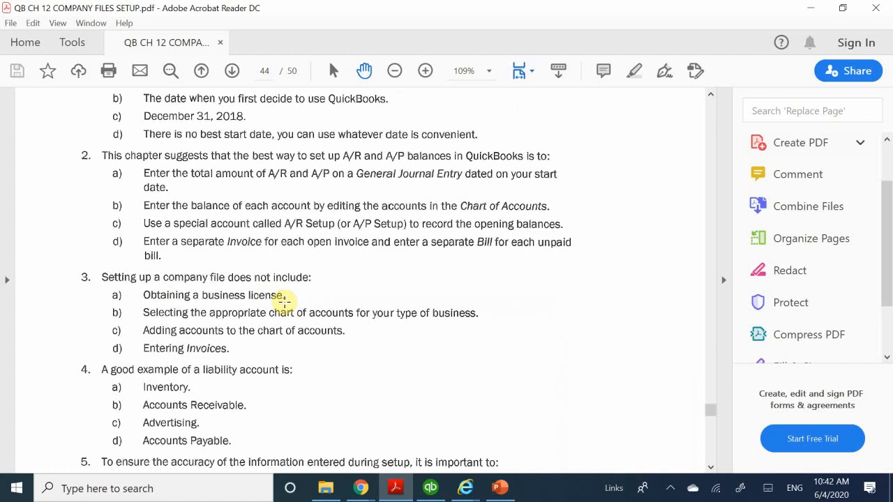
{"action": "scroll", "coordinate": [155, 358], "scroll_direction": "down", "scroll_amount": 1}
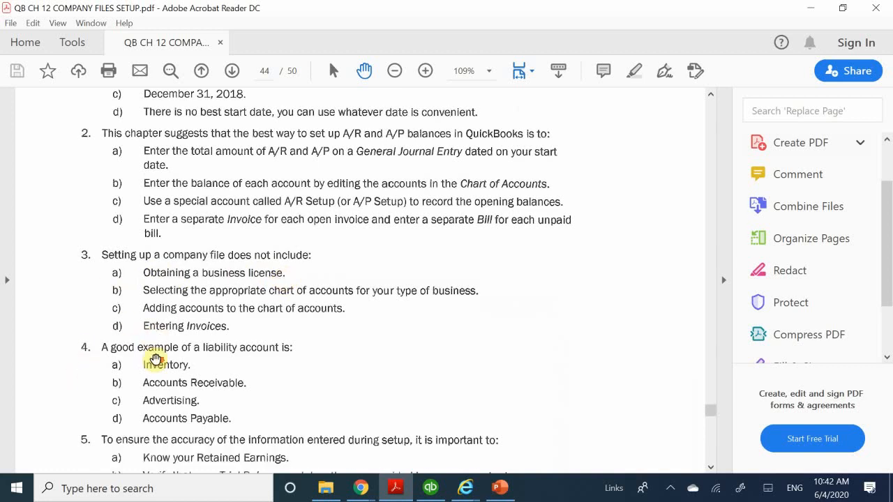
{"action": "scroll", "coordinate": [155, 359], "scroll_direction": "down", "scroll_amount": 2}
{"action": "scroll", "coordinate": [96, 308], "scroll_direction": "down", "scroll_amount": 2}
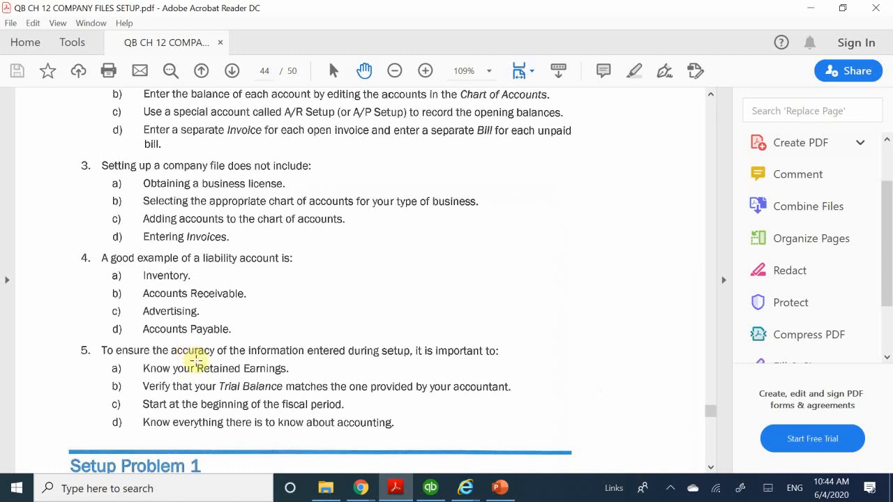
{"action": "scroll", "coordinate": [199, 369], "scroll_direction": "down", "scroll_amount": 3}
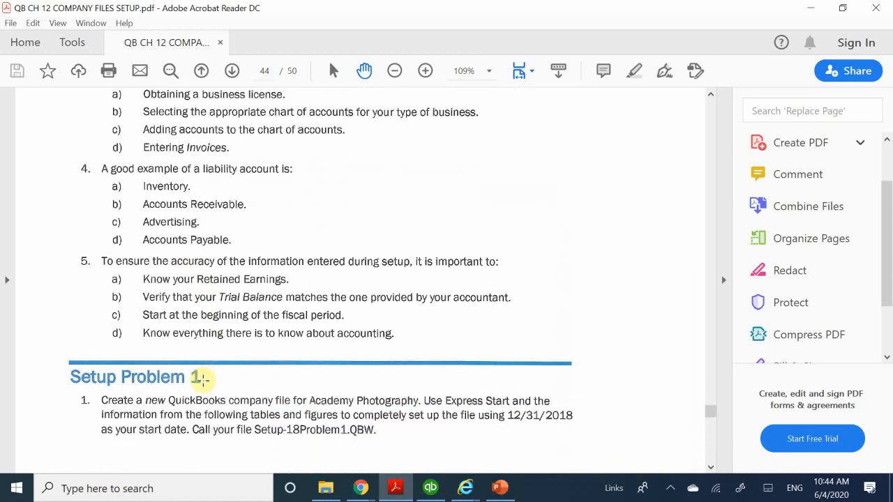
Look back through the PDF from the Review Questions to the multi-user modes section and the user access instructions at Step 13
{"action": "scroll", "coordinate": [201, 378], "scroll_direction": "up", "scroll_amount": 1}
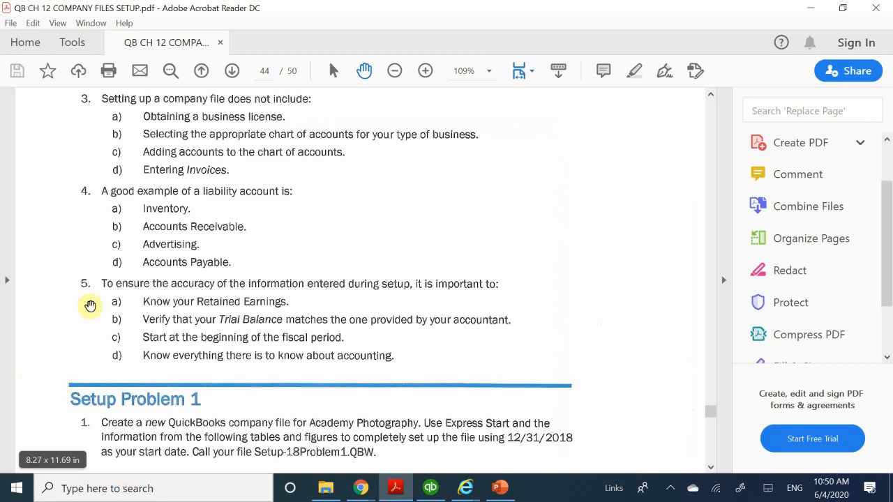
{"action": "scroll", "coordinate": [90, 303], "scroll_direction": "up", "scroll_amount": 3}
{"action": "scroll", "coordinate": [90, 303], "scroll_direction": "up", "scroll_amount": 15}
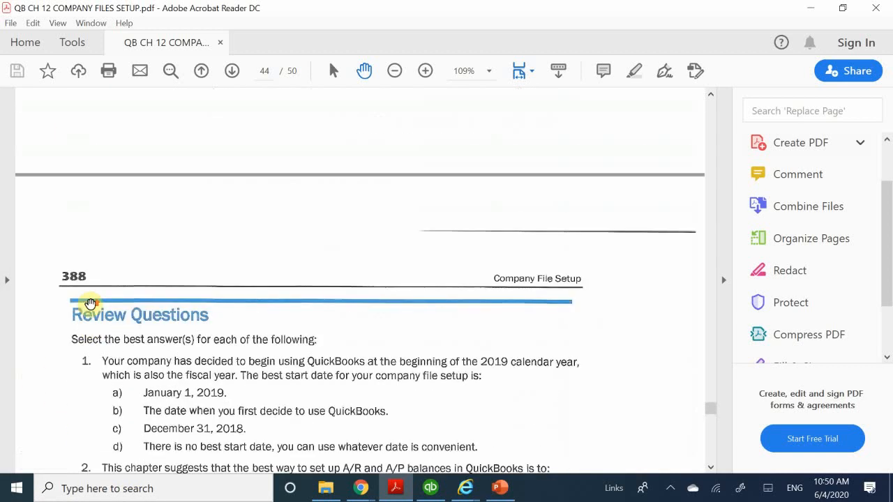
{"action": "scroll", "coordinate": [82, 312], "scroll_direction": "up", "scroll_amount": 10}
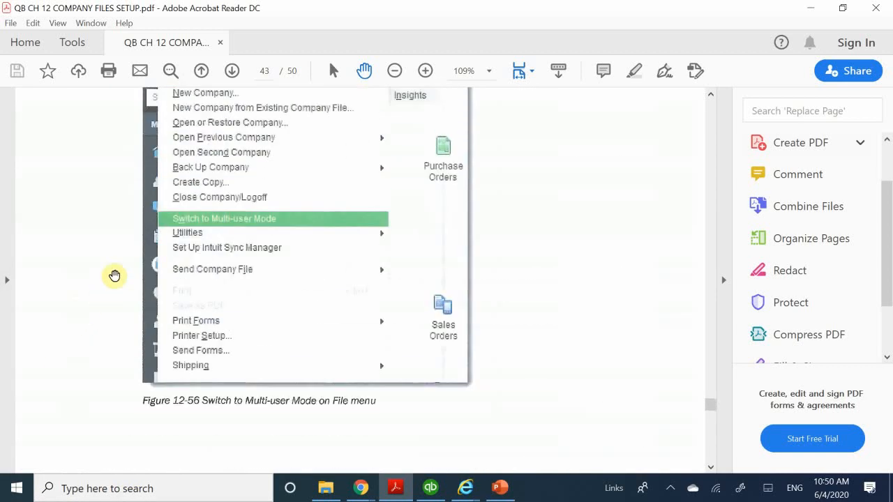
{"action": "scroll", "coordinate": [115, 275], "scroll_direction": "up", "scroll_amount": 9}
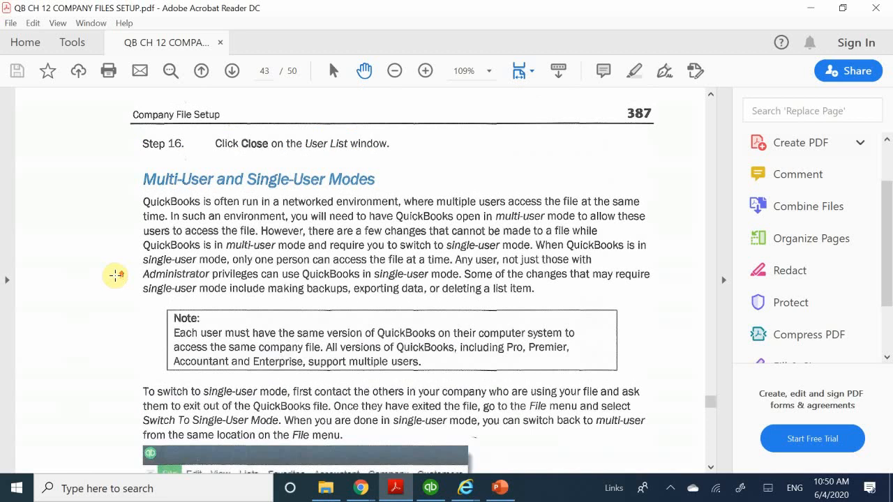
{"action": "scroll", "coordinate": [115, 275], "scroll_direction": "up", "scroll_amount": 1}
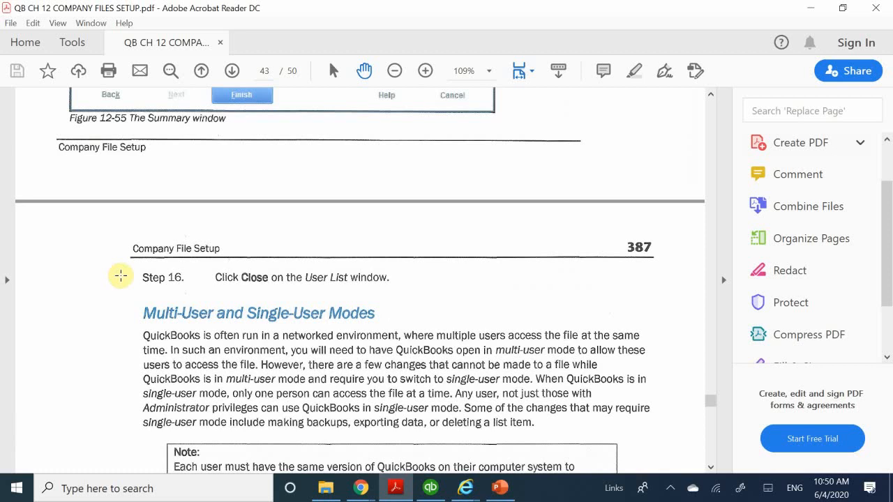
{"action": "scroll", "coordinate": [133, 250], "scroll_direction": "down", "scroll_amount": 8}
{"action": "scroll", "coordinate": [133, 251], "scroll_direction": "up", "scroll_amount": 20}
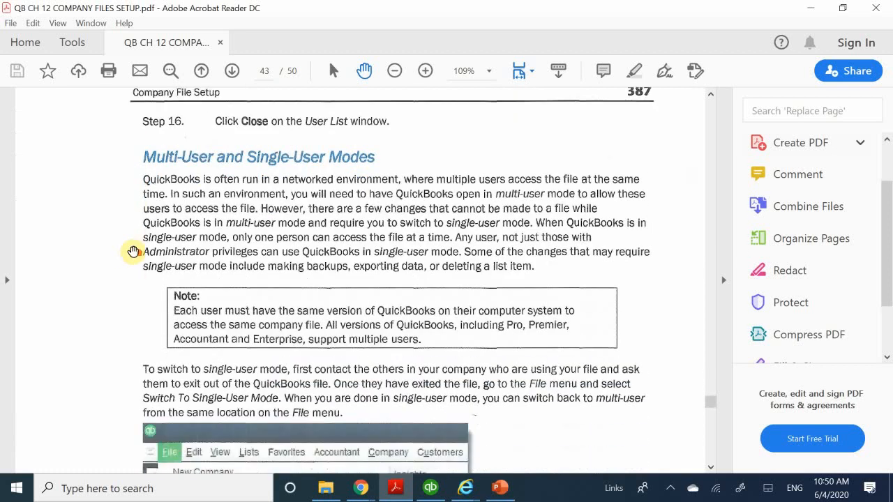
{"action": "scroll", "coordinate": [133, 251], "scroll_direction": "up", "scroll_amount": 10}
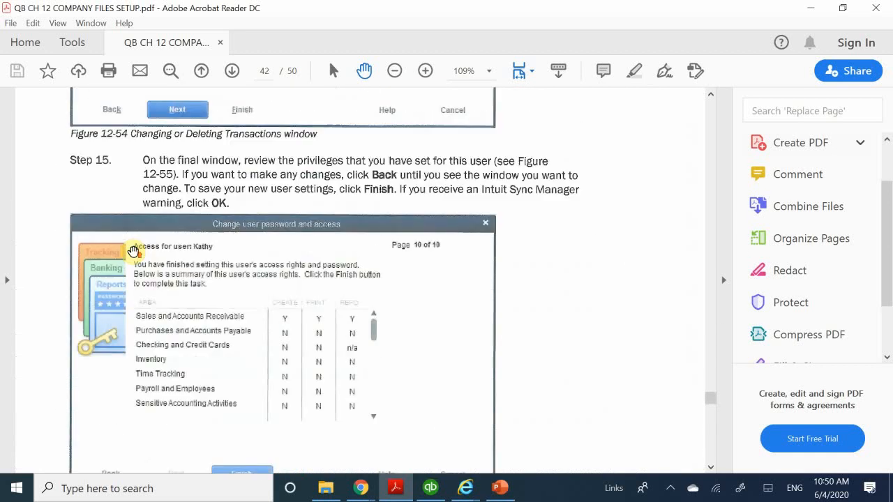
{"action": "scroll", "coordinate": [133, 251], "scroll_direction": "down", "scroll_amount": 5}
{"action": "scroll", "coordinate": [134, 252], "scroll_direction": "up", "scroll_amount": 10}
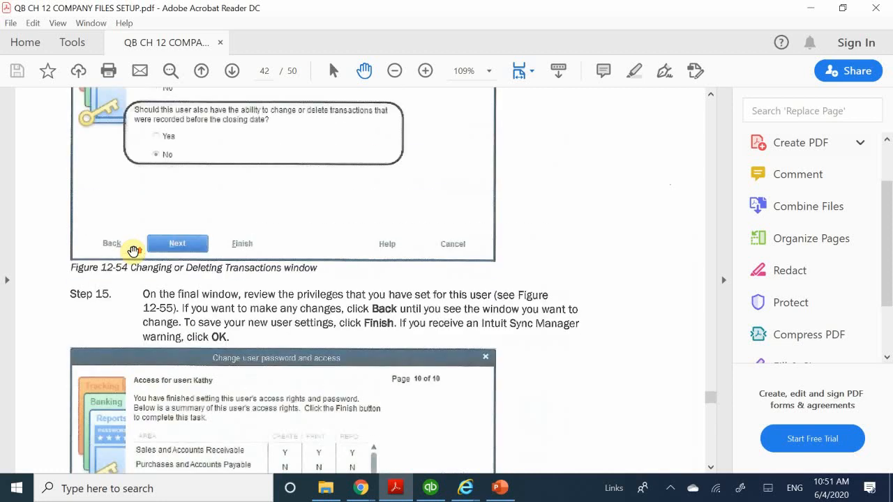
{"action": "scroll", "coordinate": [134, 253], "scroll_direction": "up", "scroll_amount": 10}
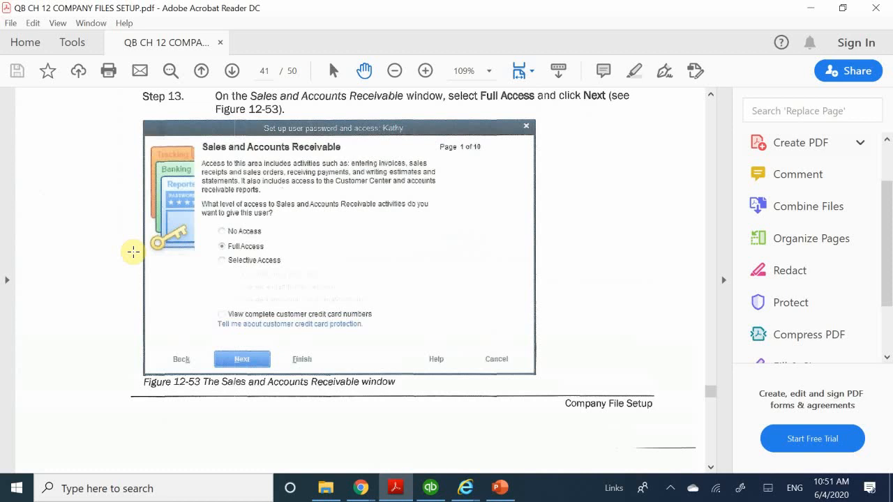
Read Steps 14 to 16 on user access rights and the Multi-User and Single-User Modes section through Figure 12-56
{"action": "scroll", "coordinate": [135, 259], "scroll_direction": "down", "scroll_amount": 10}
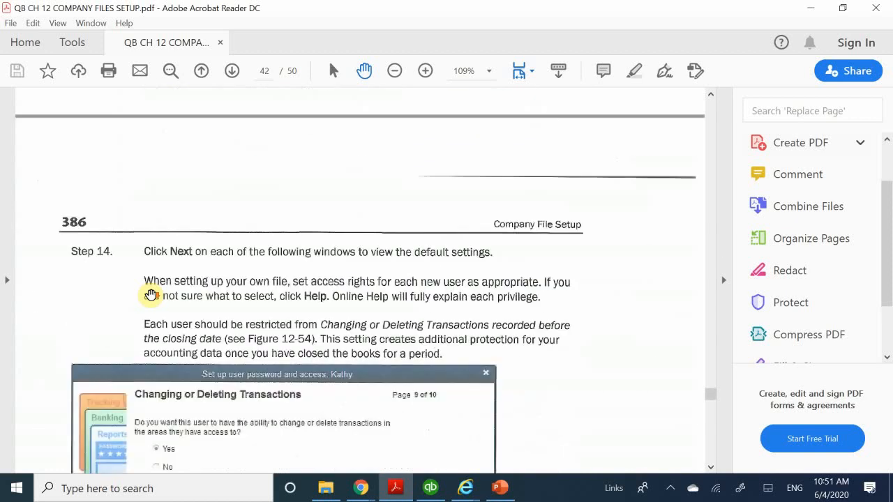
{"action": "scroll", "coordinate": [150, 294], "scroll_direction": "down", "scroll_amount": 5}
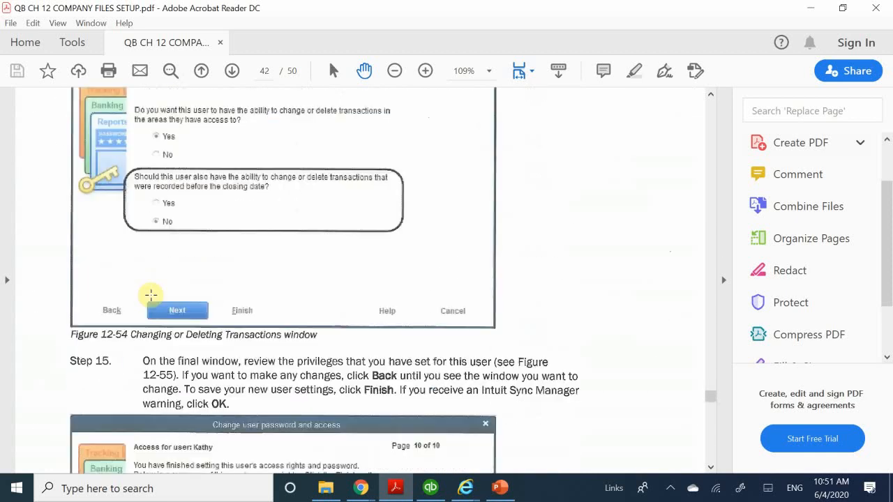
{"action": "scroll", "coordinate": [151, 294], "scroll_direction": "down", "scroll_amount": 4}
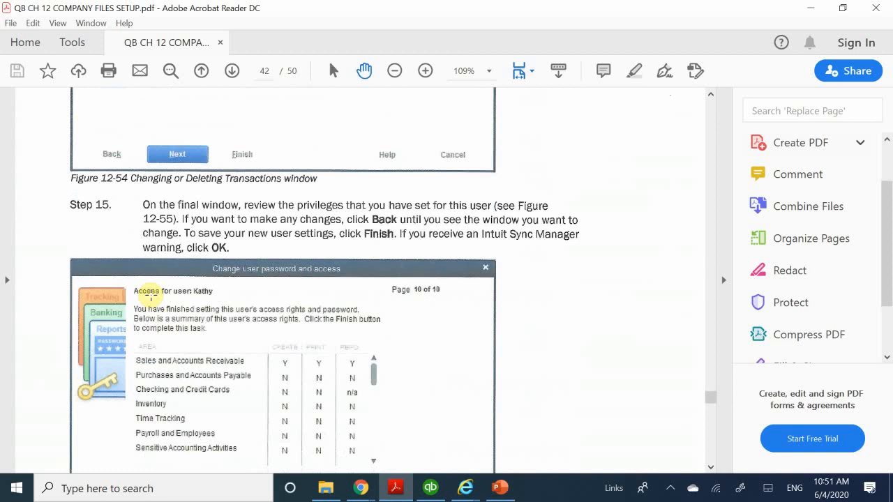
{"action": "scroll", "coordinate": [151, 294], "scroll_direction": "down", "scroll_amount": 10}
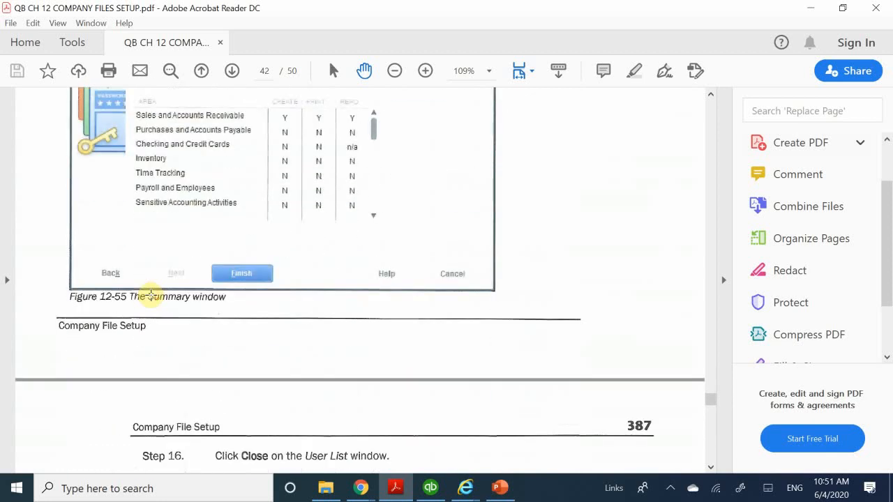
{"action": "scroll", "coordinate": [151, 294], "scroll_direction": "down", "scroll_amount": 1}
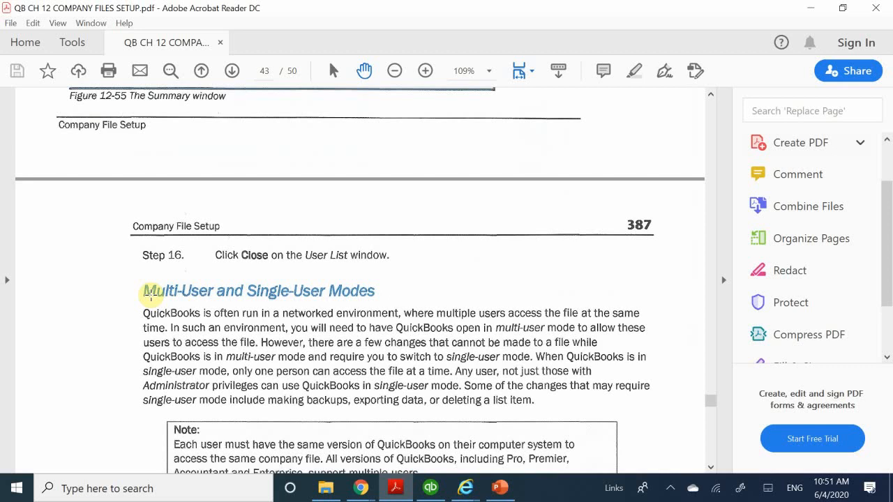
{"action": "scroll", "coordinate": [184, 335], "scroll_direction": "down", "scroll_amount": 1}
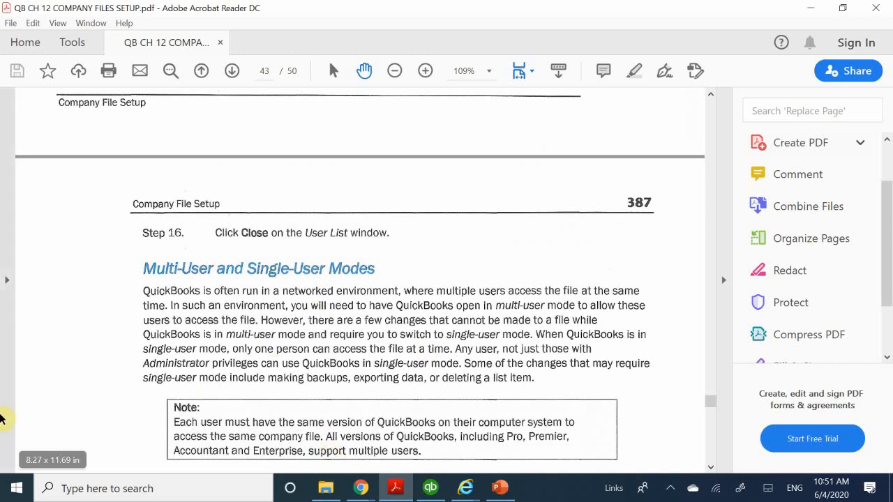
{"action": "scroll", "coordinate": [179, 394], "scroll_direction": "down", "scroll_amount": 3}
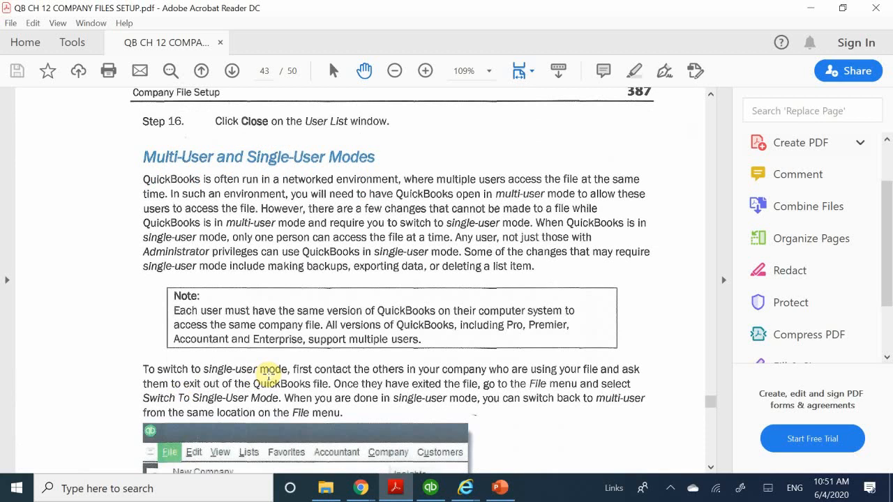
{"action": "scroll", "coordinate": [268, 374], "scroll_direction": "down", "scroll_amount": 15}
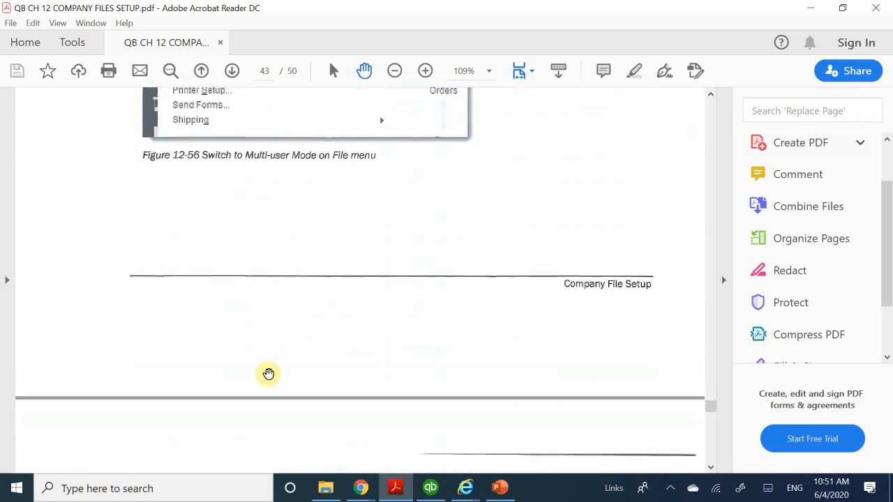
Examine Setup Problem 1 with the Express Start information in Table 12-8, and the introduction to Setup Problem 2 (Advanced)
{"action": "scroll", "coordinate": [269, 374], "scroll_direction": "down", "scroll_amount": 15}
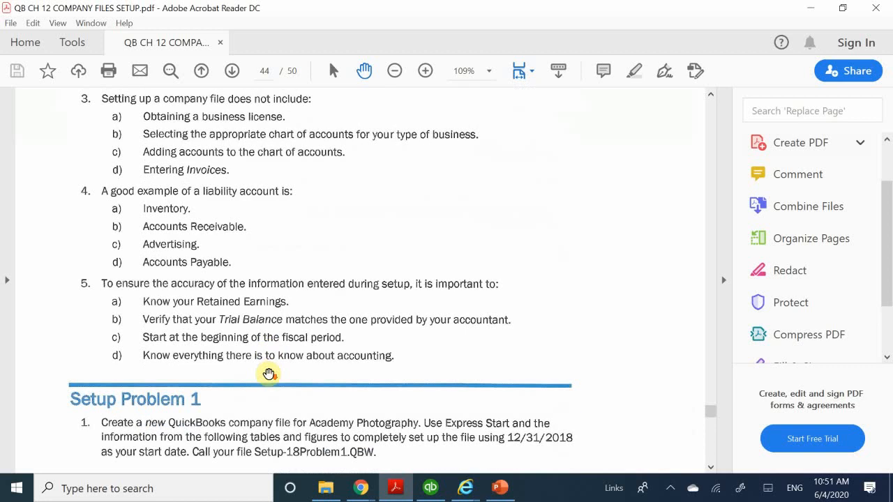
{"action": "scroll", "coordinate": [269, 374], "scroll_direction": "down", "scroll_amount": 2}
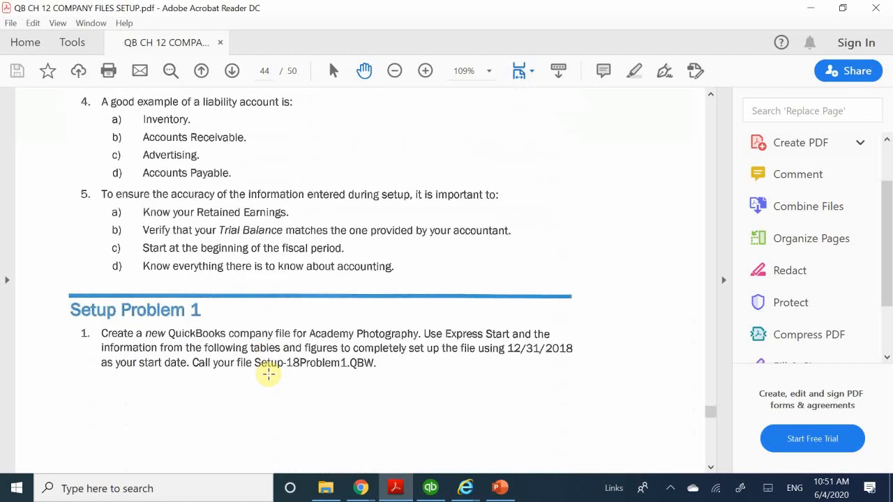
{"action": "scroll", "coordinate": [269, 374], "scroll_direction": "down", "scroll_amount": 10}
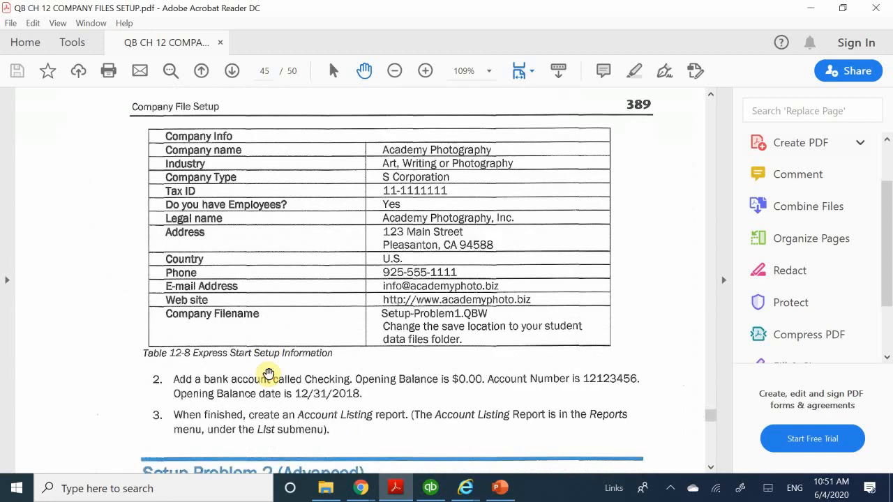
{"action": "scroll", "coordinate": [268, 374], "scroll_direction": "down", "scroll_amount": 5}
{"action": "scroll", "coordinate": [269, 374], "scroll_direction": "up", "scroll_amount": 2}
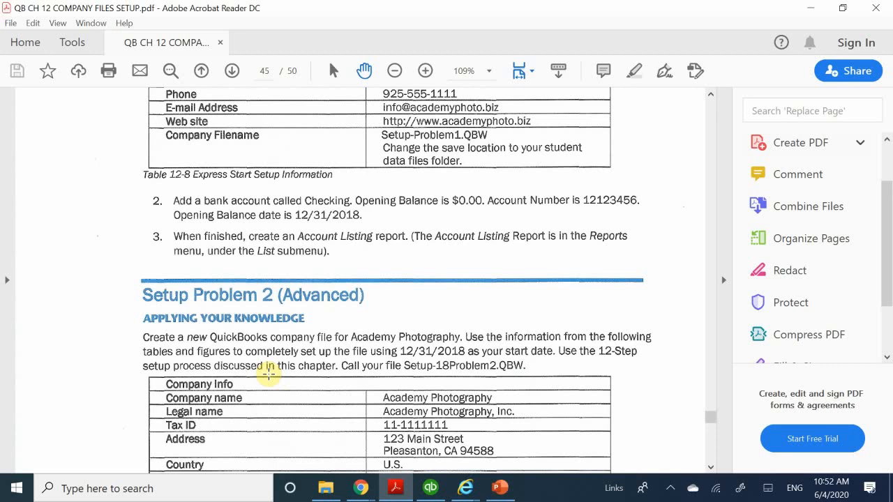
{"action": "scroll", "coordinate": [269, 374], "scroll_direction": "up", "scroll_amount": 5}
{"action": "scroll", "coordinate": [269, 374], "scroll_direction": "up", "scroll_amount": 3}
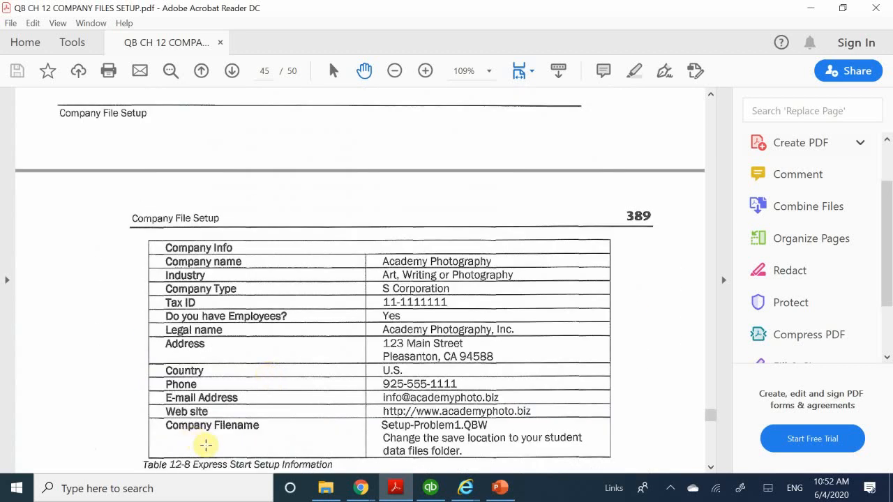
{"action": "scroll", "coordinate": [206, 445], "scroll_direction": "down", "scroll_amount": 3}
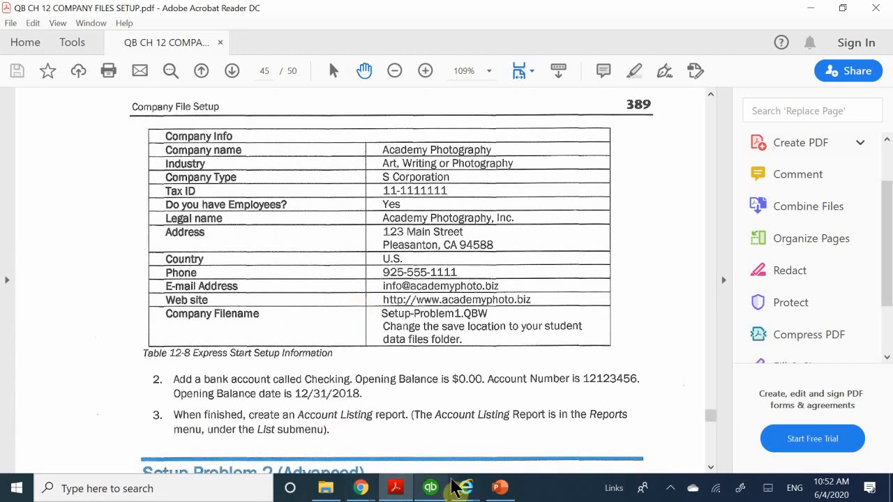
Switch to the AM Quickbooks Class page of Google Classroom in Chrome and view its Classwork
{"action": "mouse_move", "coordinate": [446, 490]}
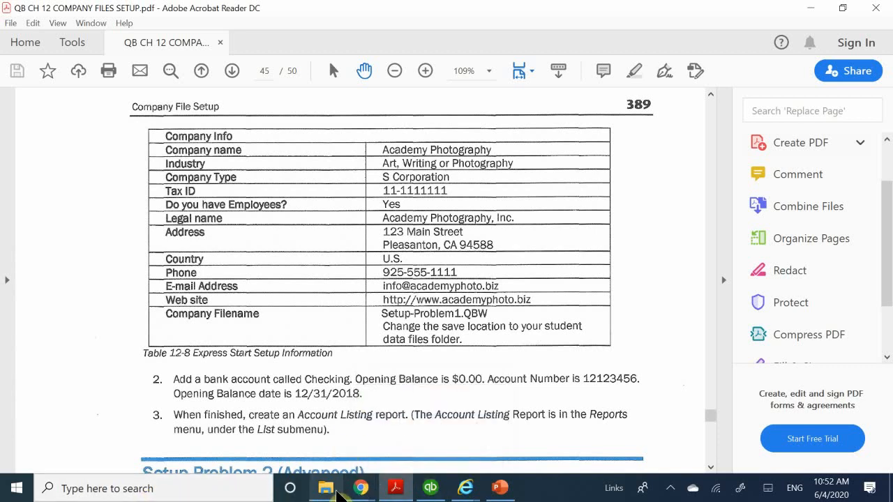
{"action": "mouse_move", "coordinate": [360, 489]}
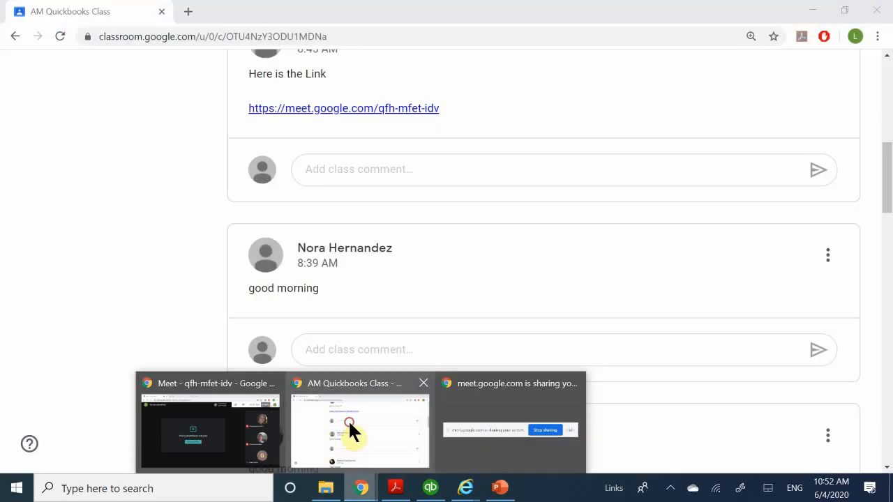
{"action": "left_click", "coordinate": [355, 427]}
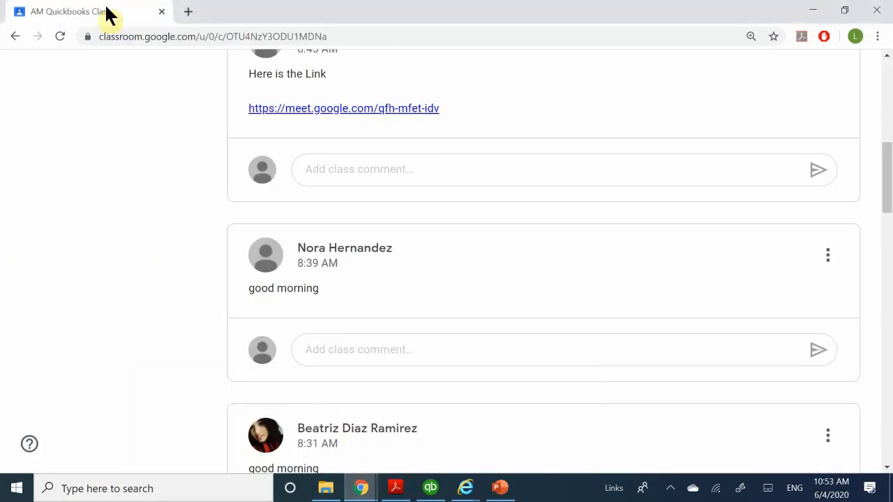
{"action": "scroll", "coordinate": [256, 189], "scroll_direction": "up", "scroll_amount": 15}
{"action": "left_click", "coordinate": [396, 144]}
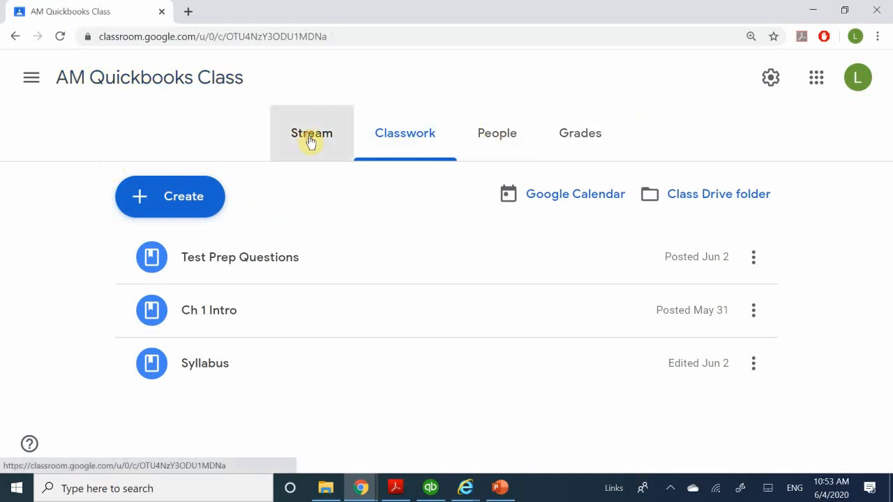
Return to the class Stream and look through the posts
{"action": "left_click", "coordinate": [309, 138]}
{"action": "scroll", "coordinate": [310, 251], "scroll_direction": "down", "scroll_amount": 5}
{"action": "scroll", "coordinate": [311, 253], "scroll_direction": "down", "scroll_amount": 3}
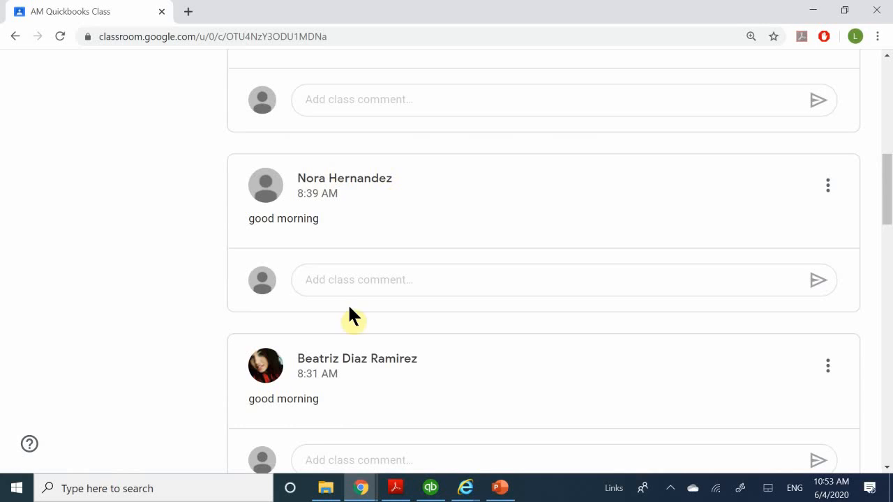
{"action": "scroll", "coordinate": [279, 272], "scroll_direction": "down", "scroll_amount": 3}
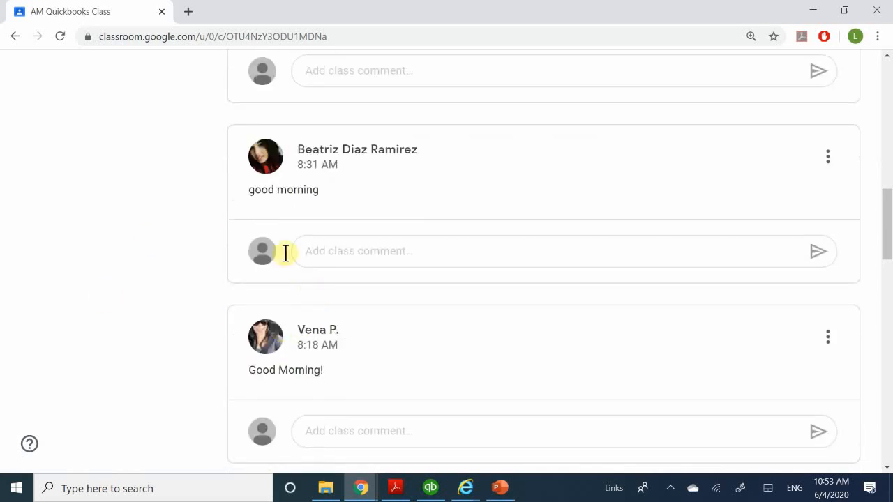
View the June 2020 class schedule PDF attached to the Syllabus material in the class's Classwork, and close it again
{"action": "scroll", "coordinate": [265, 206], "scroll_direction": "up", "scroll_amount": 6}
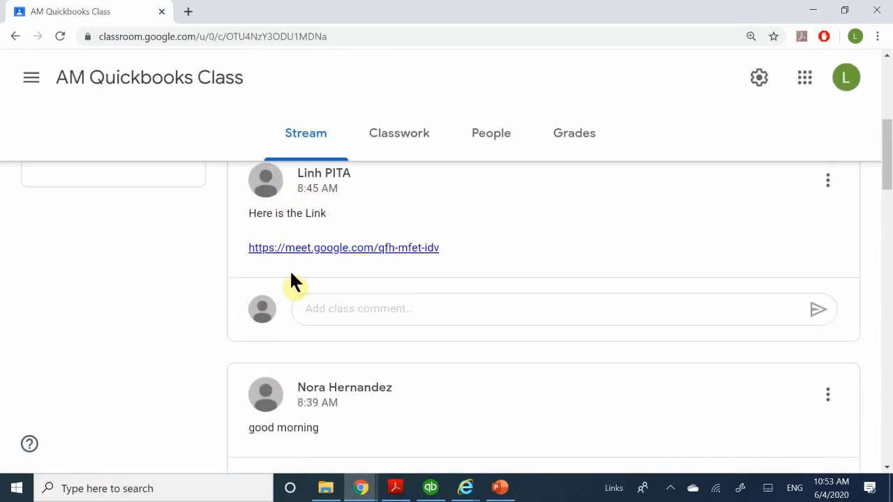
{"action": "left_click", "coordinate": [405, 139]}
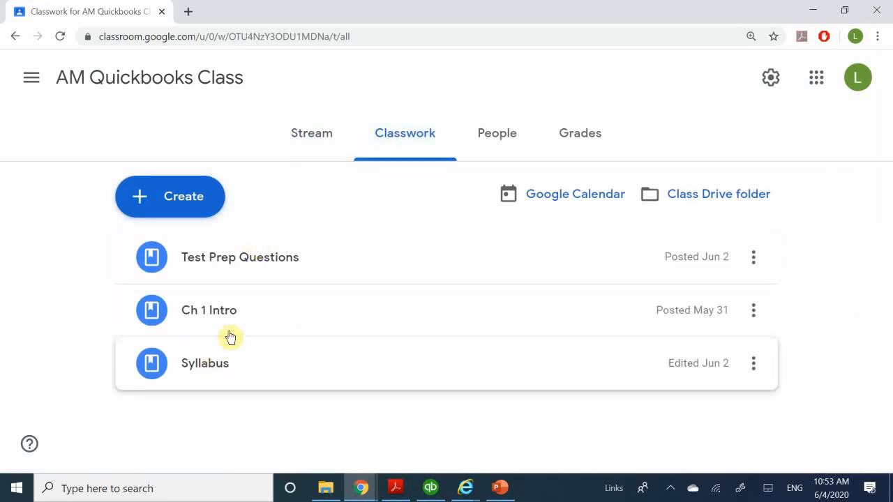
{"action": "left_click", "coordinate": [214, 374]}
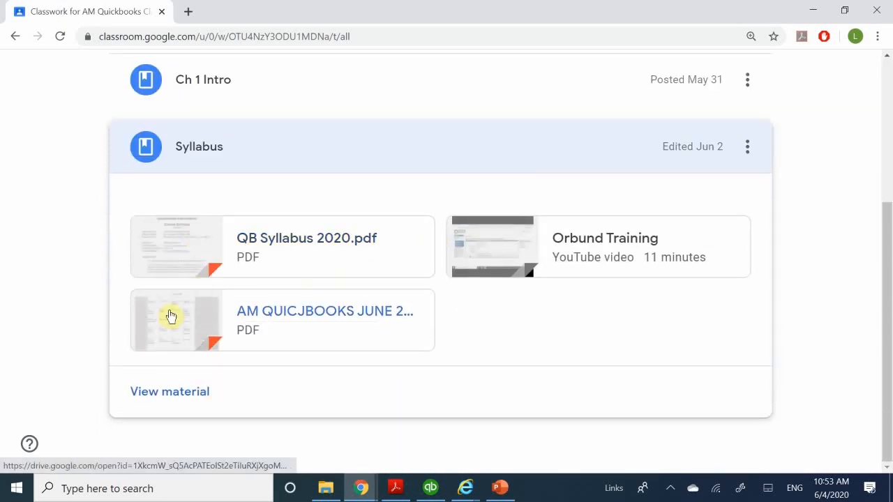
{"action": "left_click", "coordinate": [164, 335]}
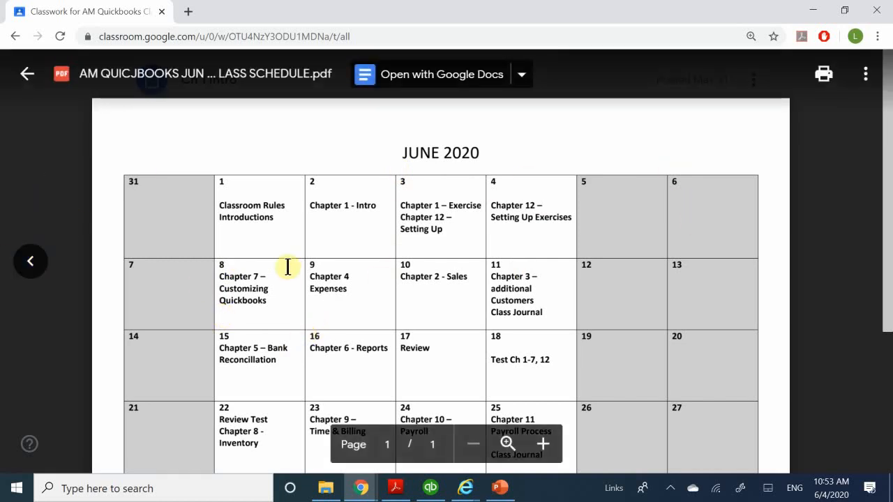
{"action": "left_click", "coordinate": [57, 213]}
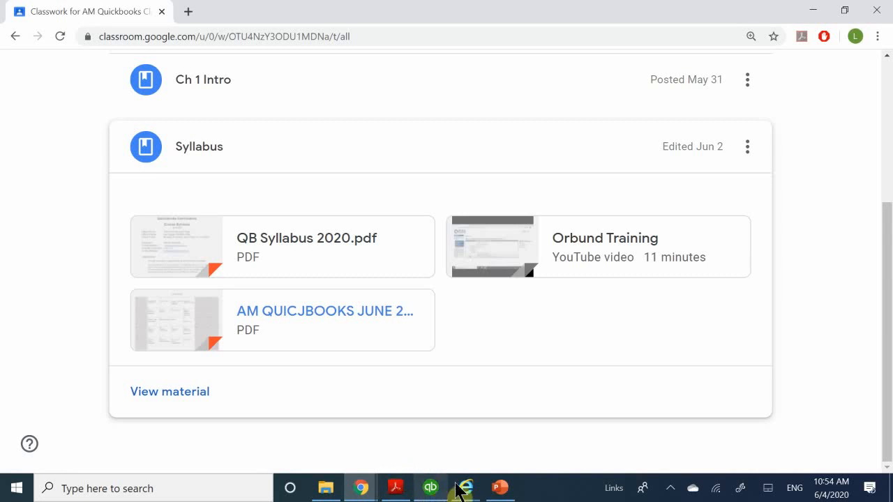
Switch to the Chapter 12 company file setup PDF in Acrobat Reader and review questions 3 to 5 and Setup Problem 1's introduction
{"action": "mouse_move", "coordinate": [464, 492]}
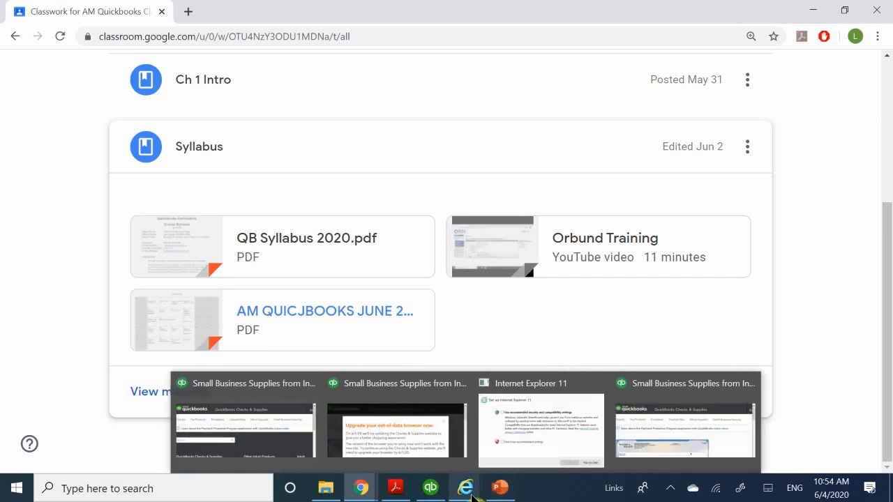
{"action": "mouse_move", "coordinate": [291, 451]}
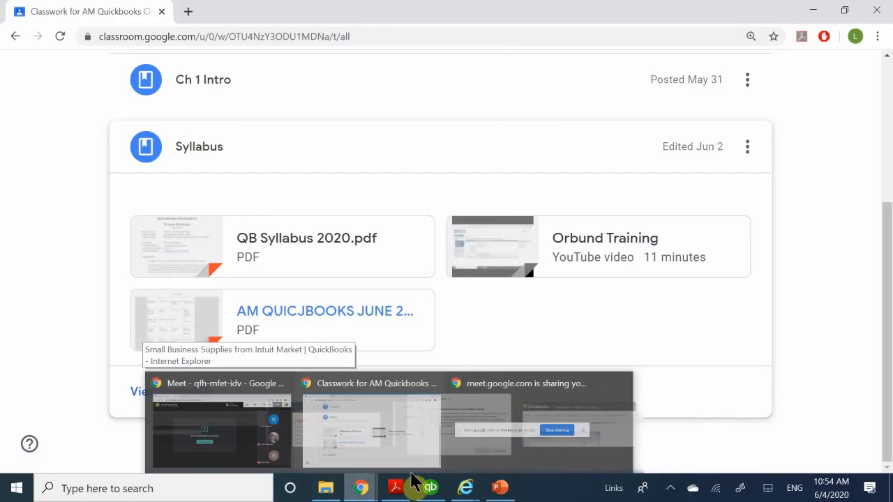
{"action": "left_click", "coordinate": [435, 493]}
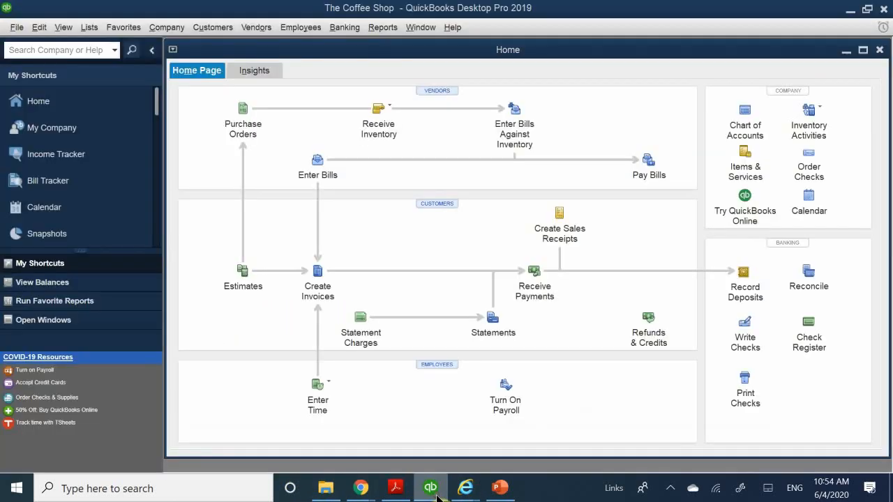
{"action": "left_click", "coordinate": [396, 488]}
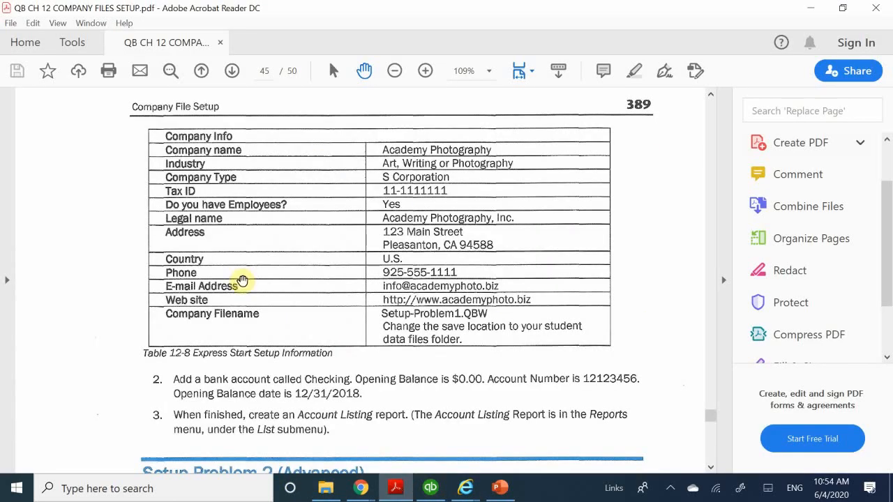
{"action": "scroll", "coordinate": [236, 271], "scroll_direction": "down", "scroll_amount": 2}
{"action": "scroll", "coordinate": [235, 271], "scroll_direction": "up", "scroll_amount": 15}
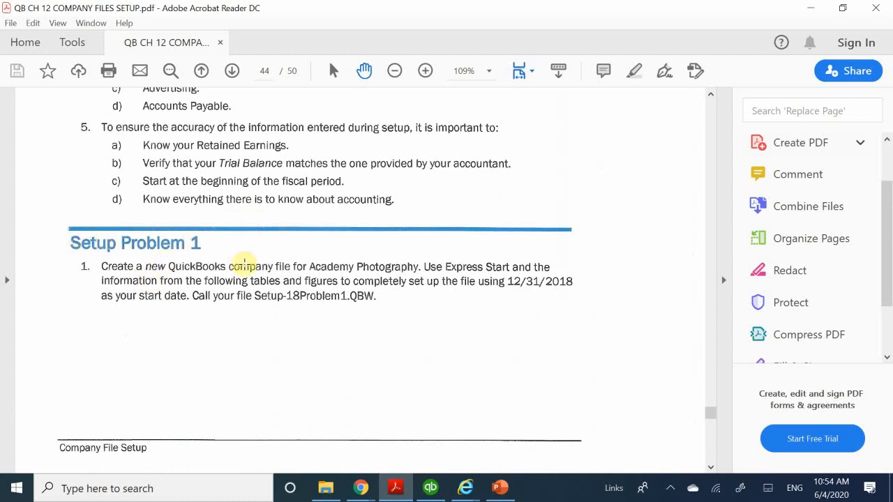
{"action": "scroll", "coordinate": [258, 269], "scroll_direction": "up", "scroll_amount": 5}
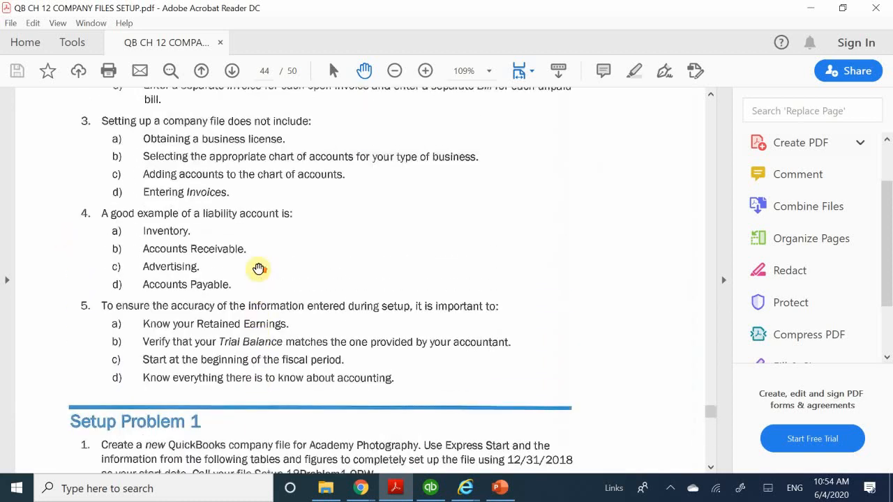
{"action": "scroll", "coordinate": [258, 269], "scroll_direction": "down", "scroll_amount": 5}
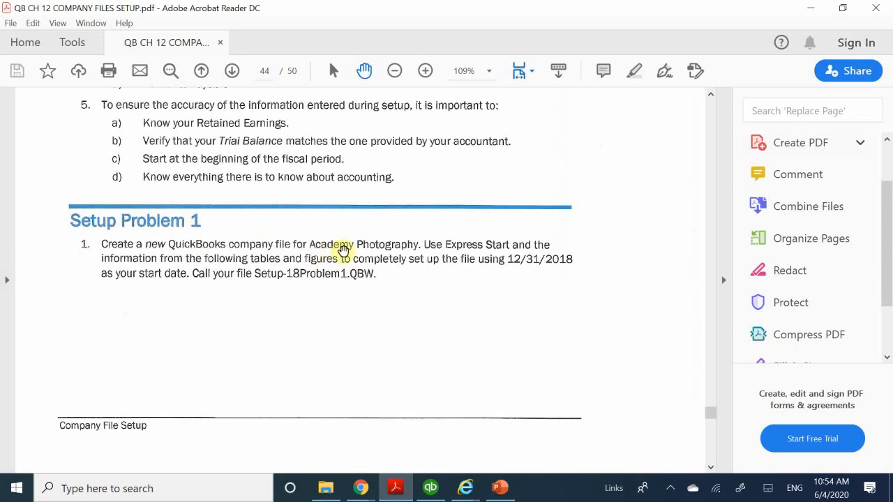
Read Setup Problem 1's Express Start information in Table 12-8 together with its bank account and Account Listing report tasks
{"action": "scroll", "coordinate": [343, 251], "scroll_direction": "down", "scroll_amount": 3}
{"action": "scroll", "coordinate": [343, 251], "scroll_direction": "down", "scroll_amount": 6}
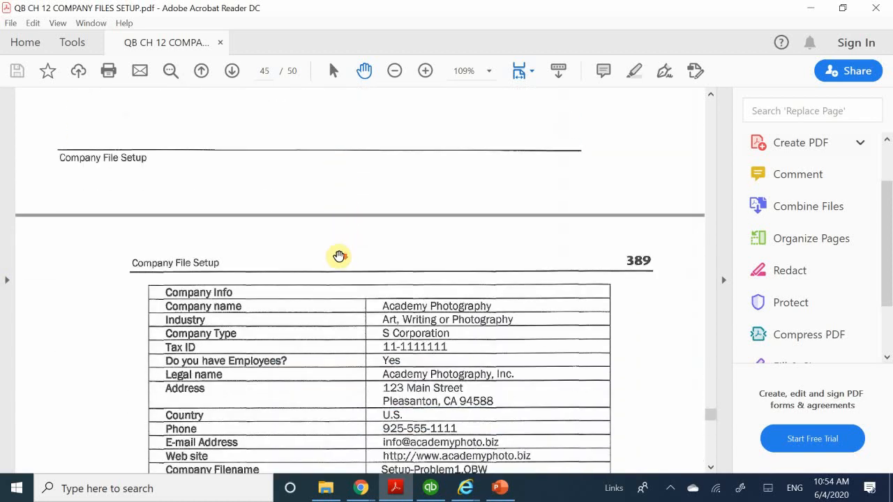
{"action": "scroll", "coordinate": [405, 244], "scroll_direction": "down", "scroll_amount": 1}
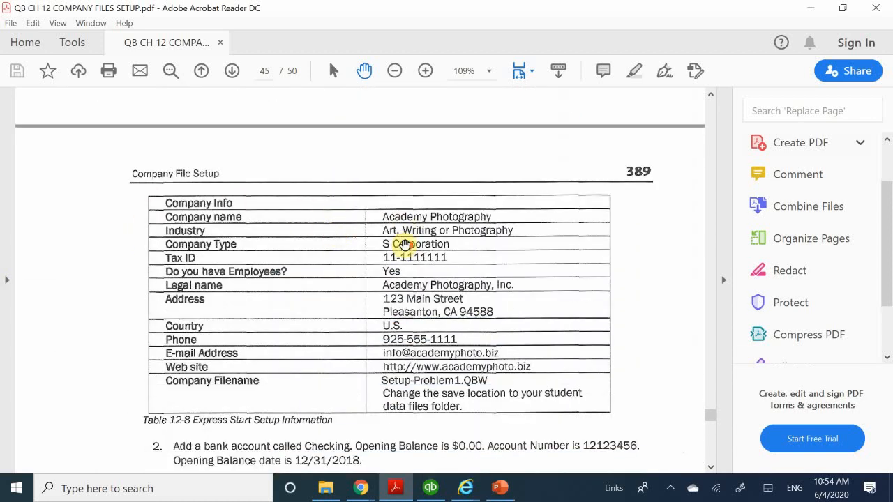
{"action": "scroll", "coordinate": [434, 383], "scroll_direction": "down", "scroll_amount": 4}
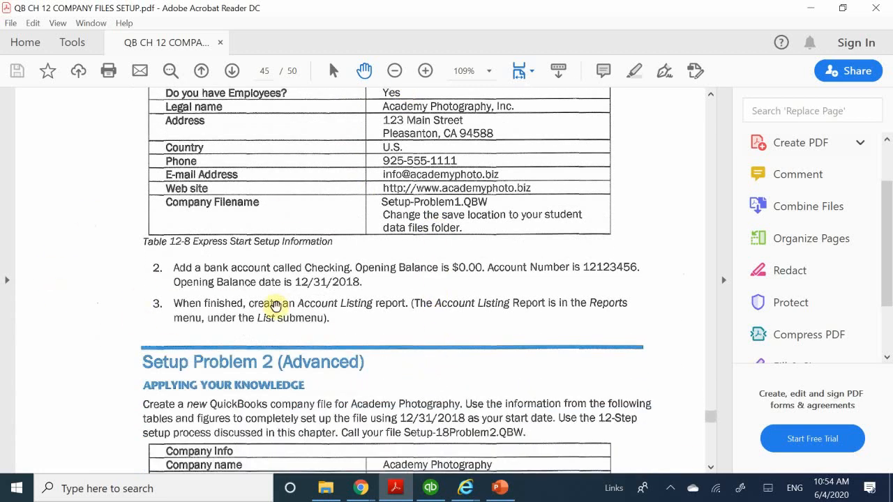
{"action": "scroll", "coordinate": [275, 309], "scroll_direction": "up", "scroll_amount": 4}
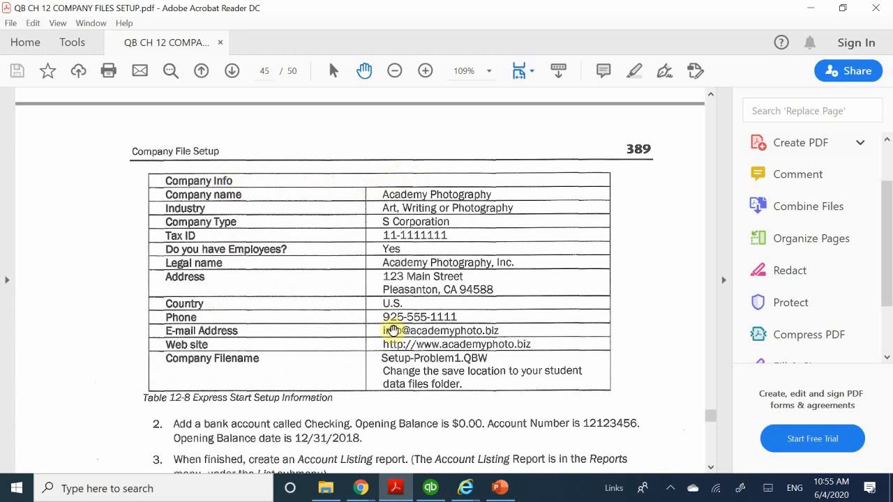
{"action": "scroll", "coordinate": [393, 329], "scroll_direction": "down", "scroll_amount": 1}
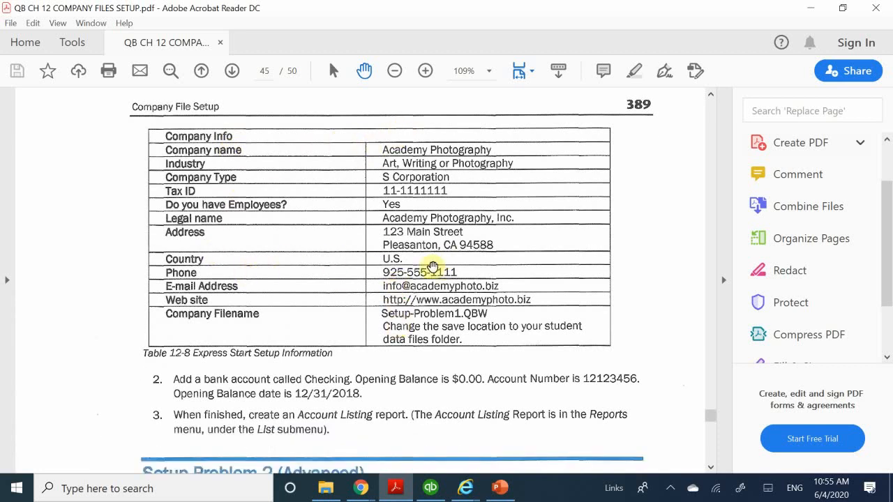
{"action": "scroll", "coordinate": [414, 353], "scroll_direction": "down", "scroll_amount": 3}
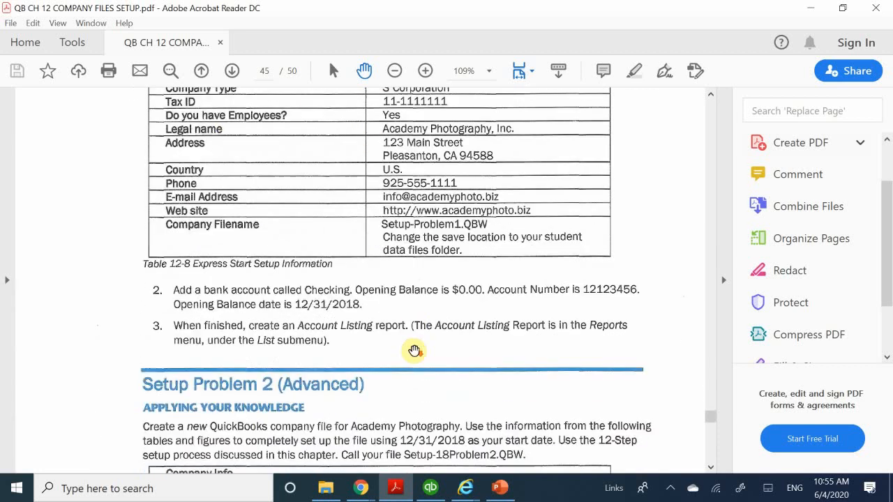
{"action": "scroll", "coordinate": [414, 351], "scroll_direction": "up", "scroll_amount": 6}
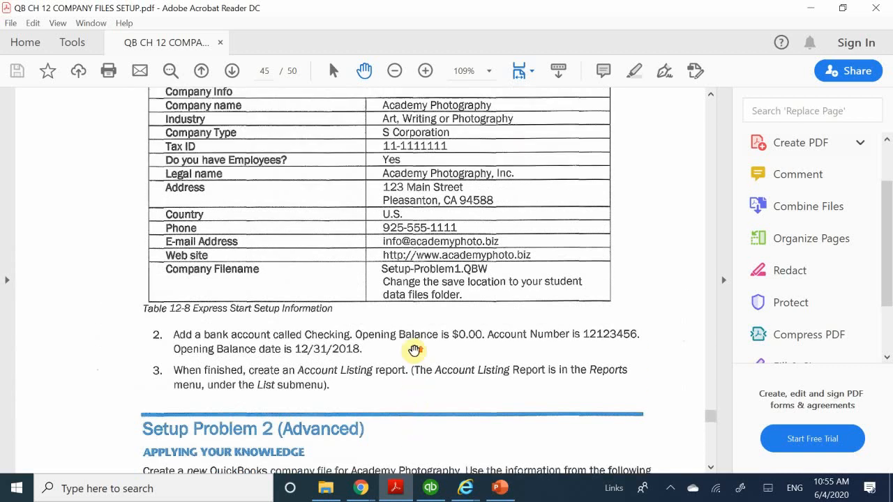
{"action": "scroll", "coordinate": [414, 351], "scroll_direction": "up", "scroll_amount": 6}
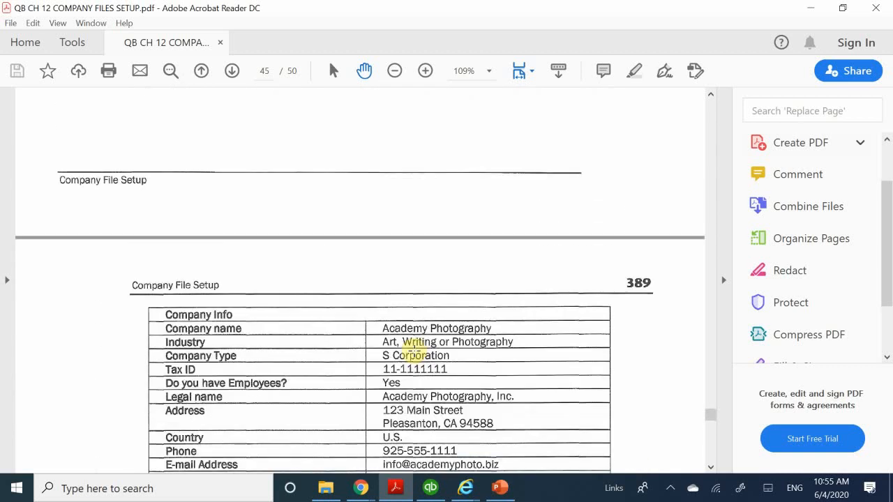
{"action": "scroll", "coordinate": [415, 350], "scroll_direction": "up", "scroll_amount": 3}
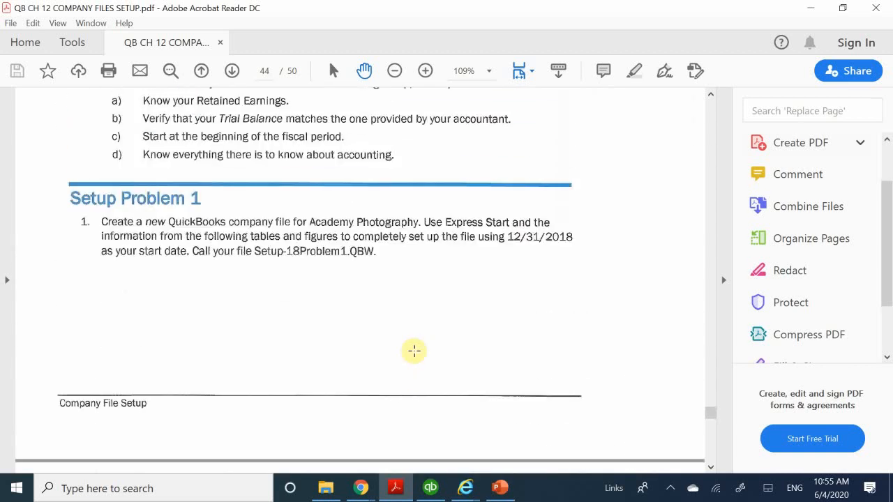
{"action": "scroll", "coordinate": [413, 351], "scroll_direction": "down", "scroll_amount": 5}
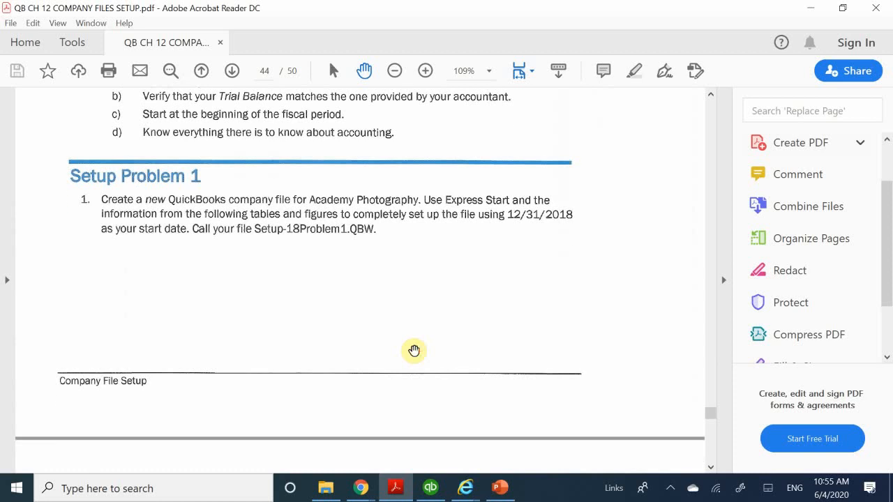
{"action": "scroll", "coordinate": [413, 350], "scroll_direction": "down", "scroll_amount": 7}
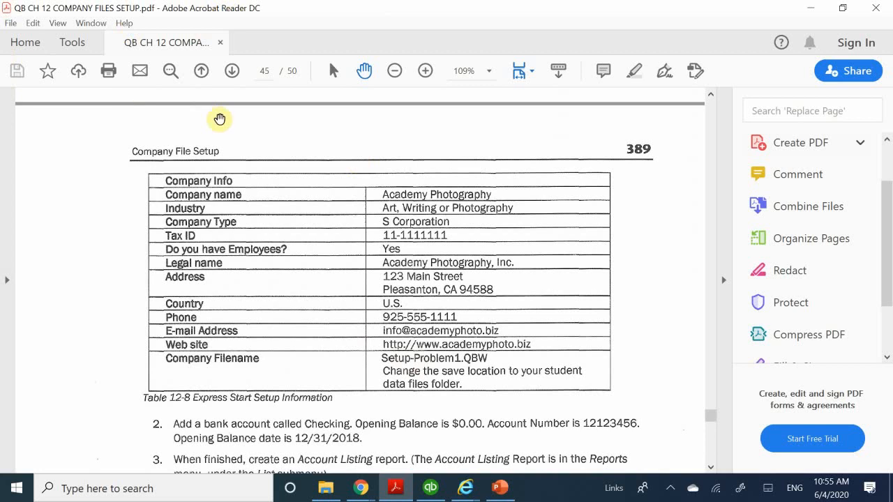
{"action": "scroll", "coordinate": [244, 275], "scroll_direction": "up", "scroll_amount": 4}
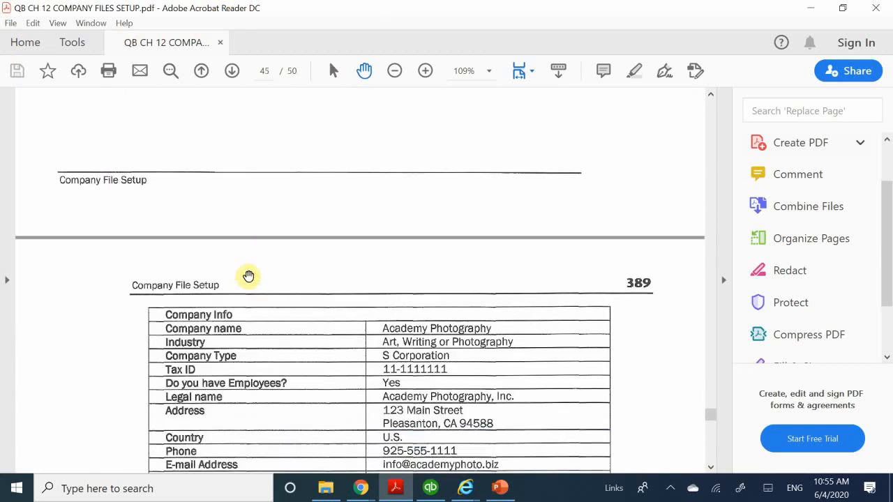
Examine Setup Problem 2 (Advanced) with the company information in Table 12-9, and glance at The Coffee Shop's home page in QuickBooks
{"action": "scroll", "coordinate": [258, 286], "scroll_direction": "down", "scroll_amount": 10}
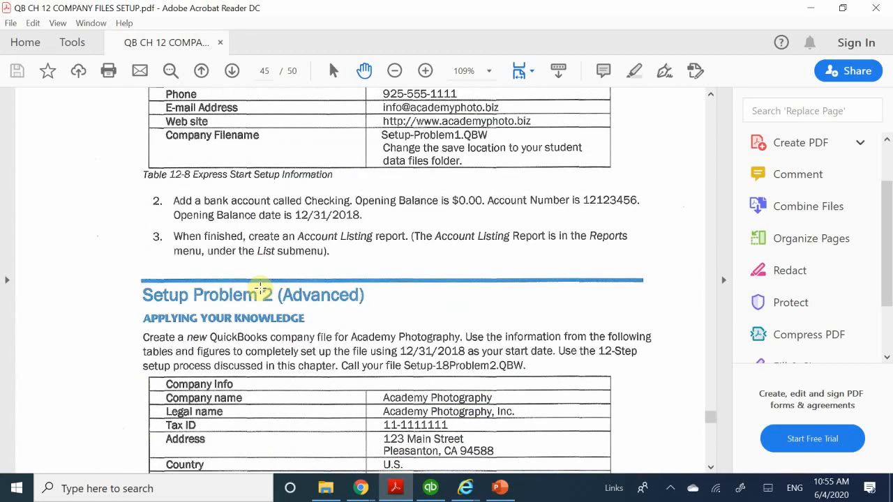
{"action": "scroll", "coordinate": [269, 290], "scroll_direction": "down", "scroll_amount": 3}
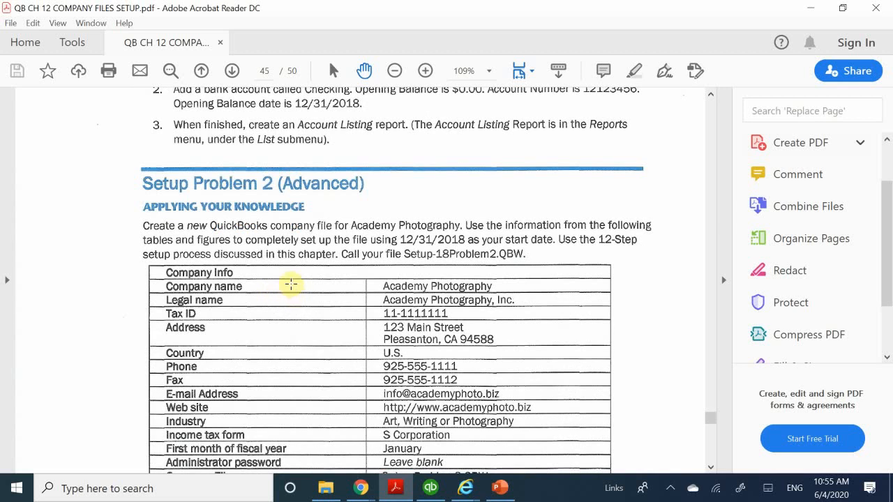
{"action": "scroll", "coordinate": [367, 324], "scroll_direction": "down", "scroll_amount": 8}
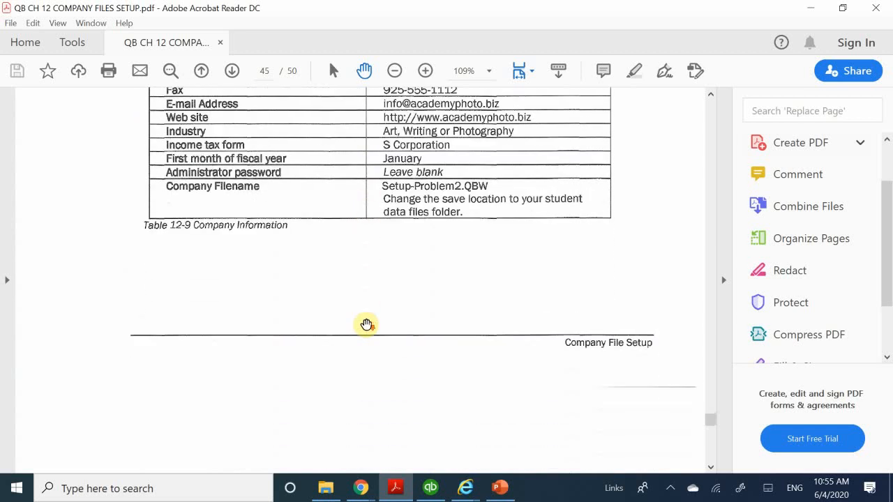
{"action": "scroll", "coordinate": [366, 324], "scroll_direction": "up", "scroll_amount": 8}
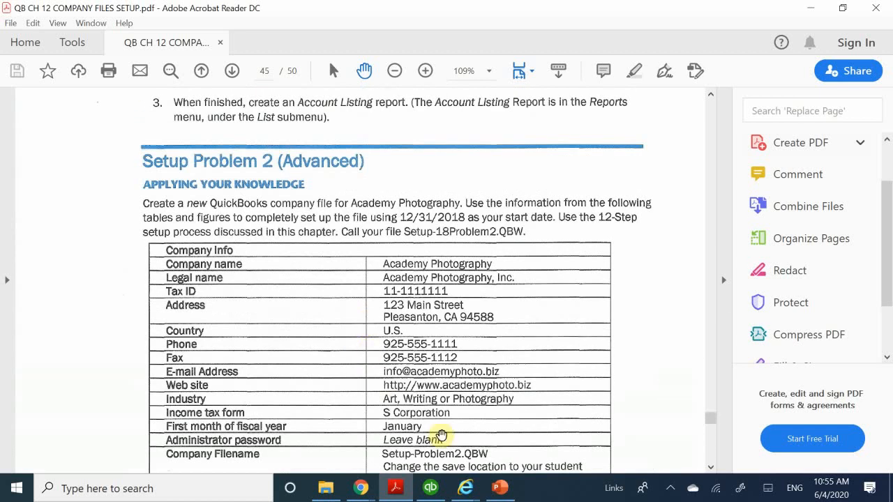
{"action": "mouse_move", "coordinate": [437, 496]}
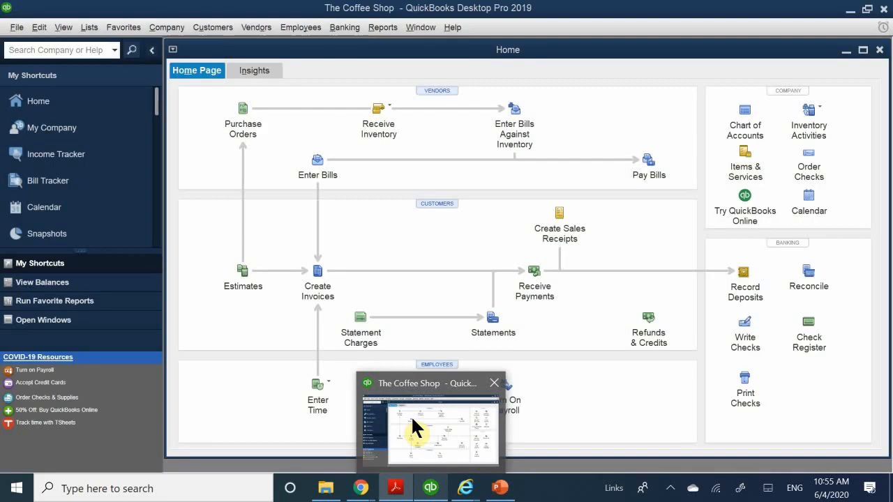
{"action": "left_click", "coordinate": [411, 416]}
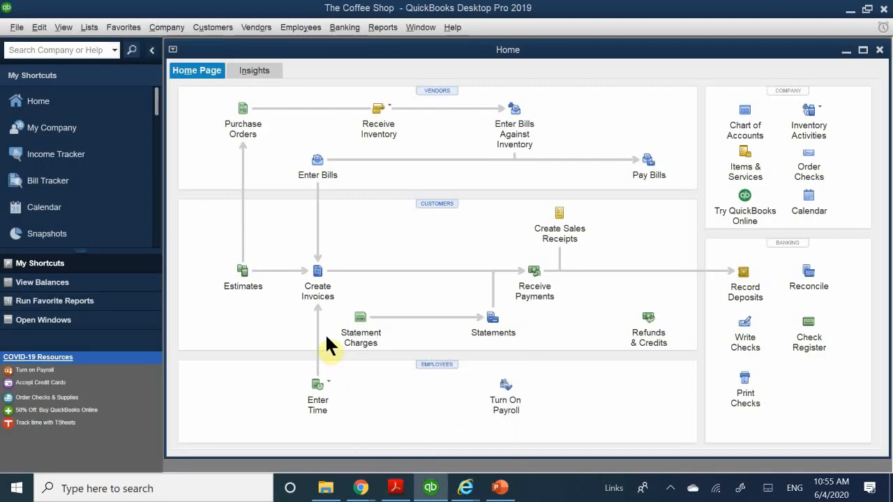
{"action": "left_click", "coordinate": [430, 489]}
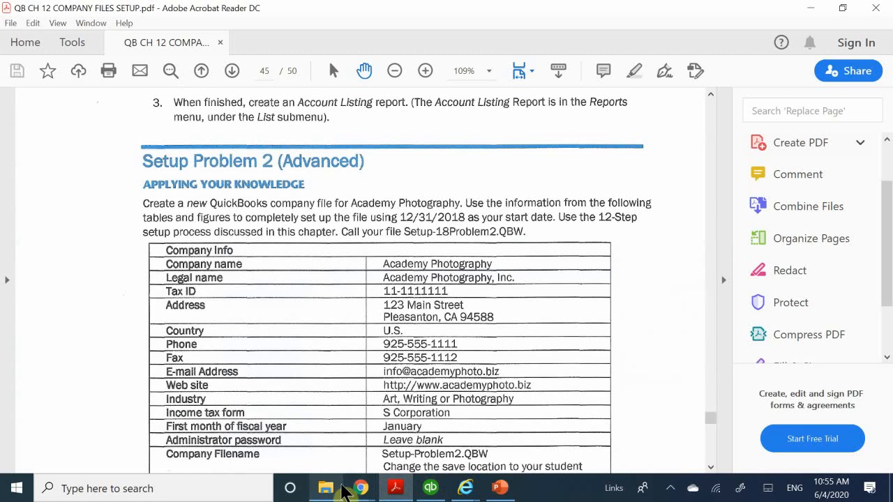
Switch to the Google Meet call in Chrome and stop presenting the screen
{"action": "mouse_move", "coordinate": [335, 492]}
{"action": "mouse_move", "coordinate": [363, 486]}
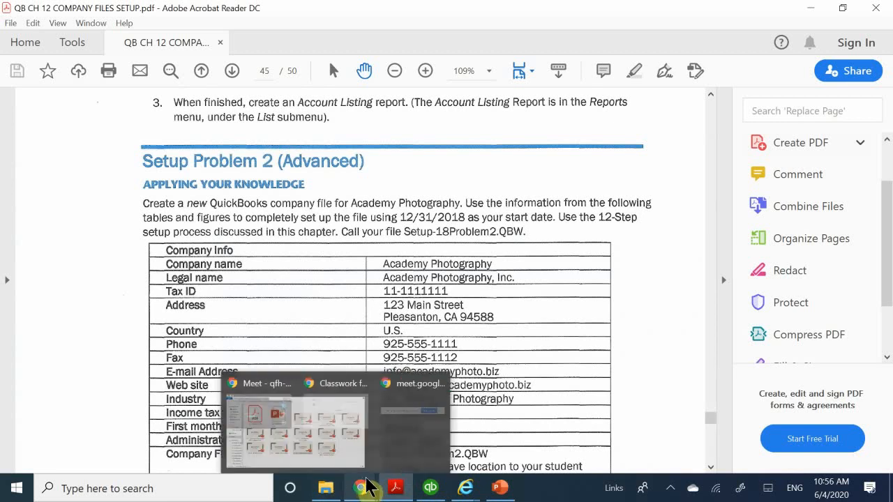
{"action": "mouse_move", "coordinate": [238, 445]}
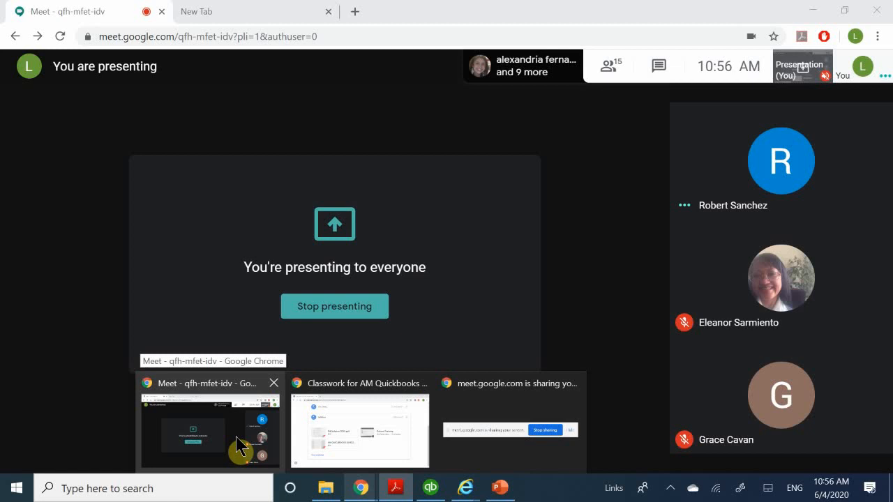
{"action": "left_click", "coordinate": [237, 444]}
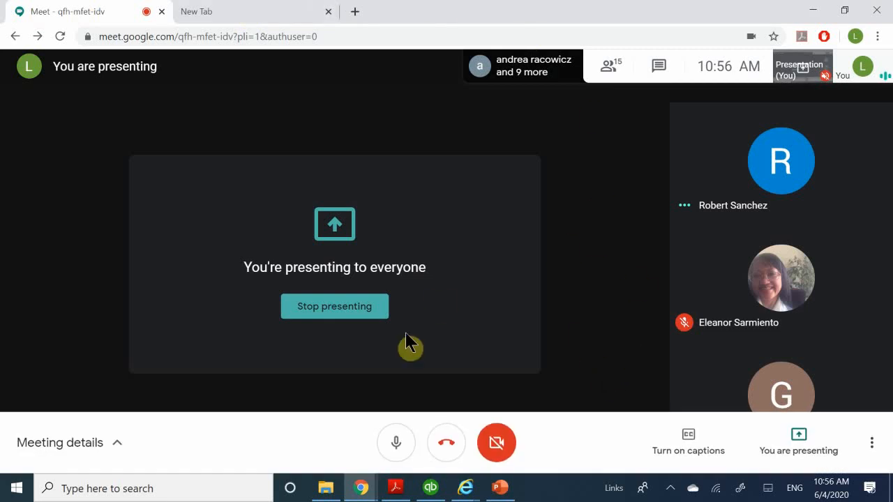
{"action": "left_click", "coordinate": [364, 307]}
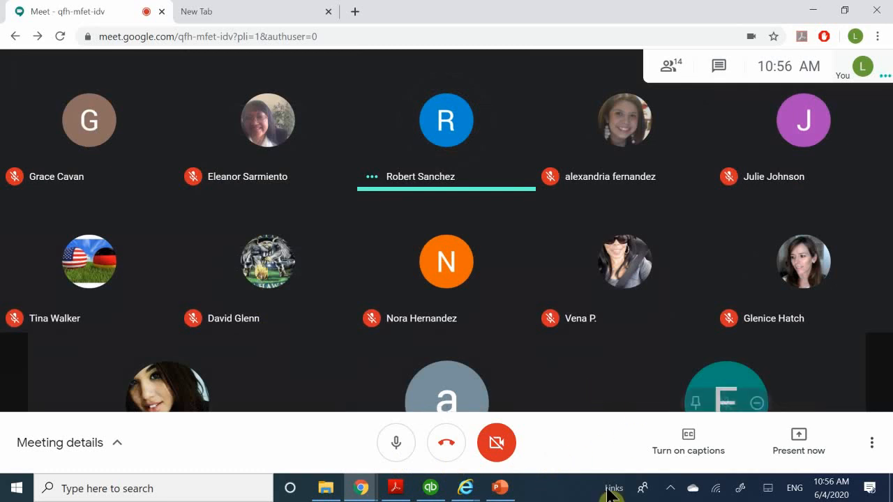
Bring up the running screen recorder's commands for controlling the recording
{"action": "left_click", "coordinate": [669, 490]}
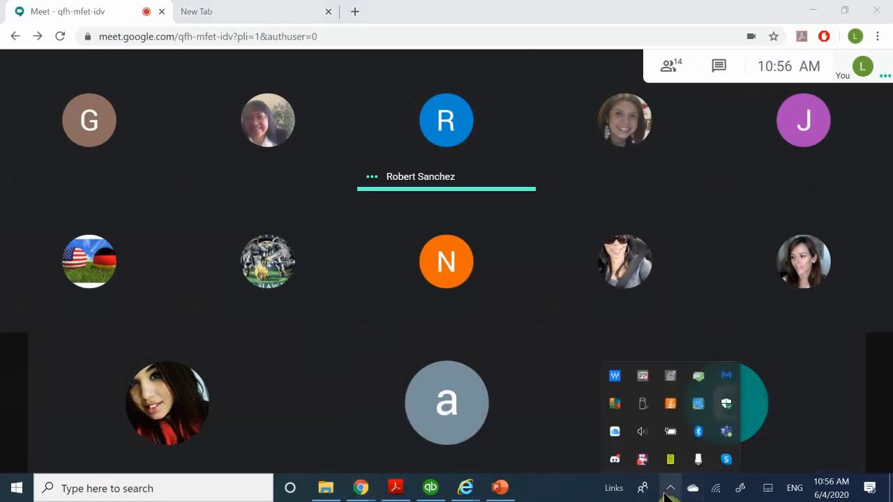
{"action": "right_click", "coordinate": [642, 461]}
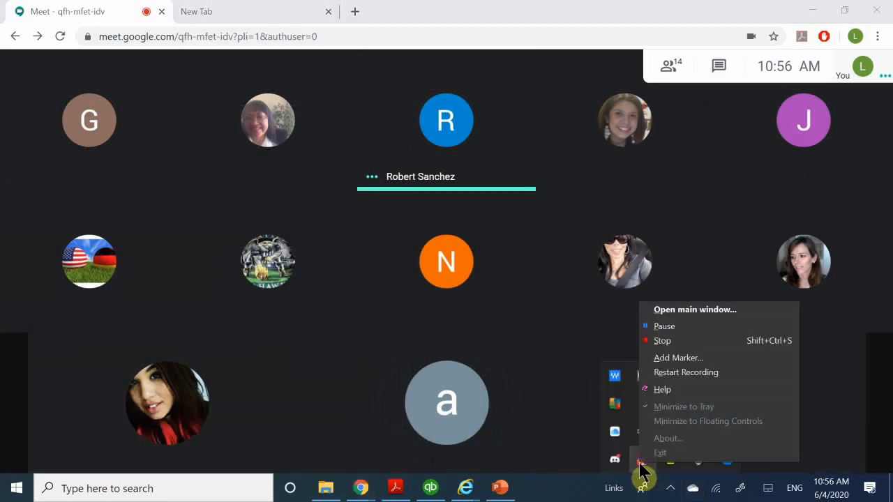